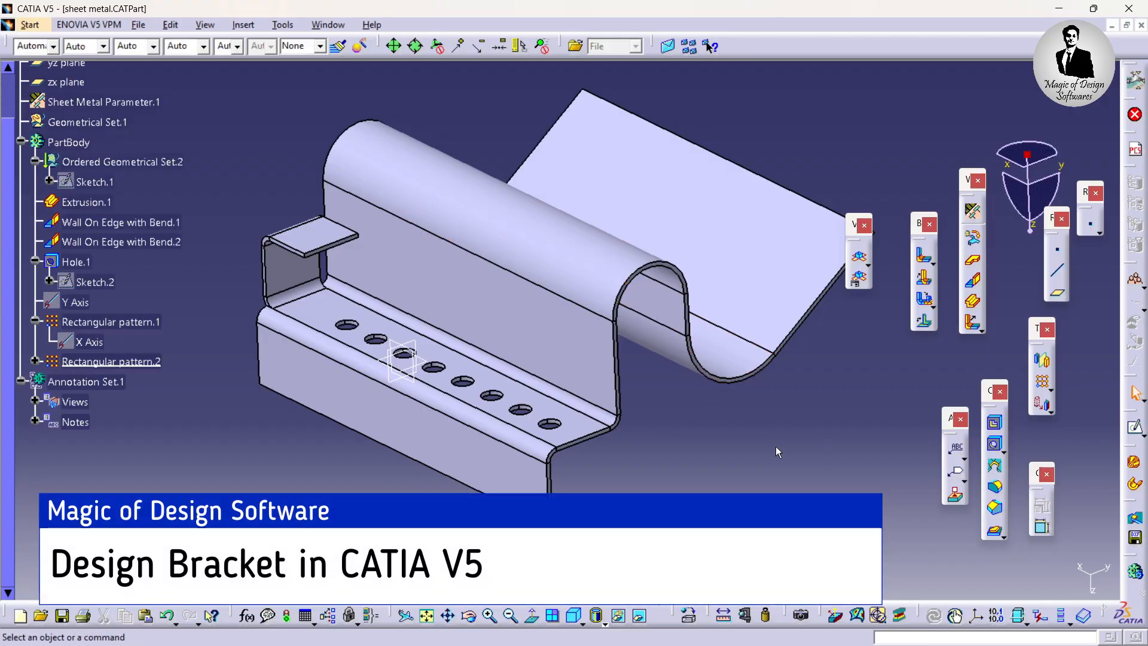
{"action": "middle_click_drag", "start_coordinate": [670, 410], "coordinate": [666, 377]}
{"action": "middle_click_drag", "start_coordinate": [476, 357], "coordinate": [562, 368]}
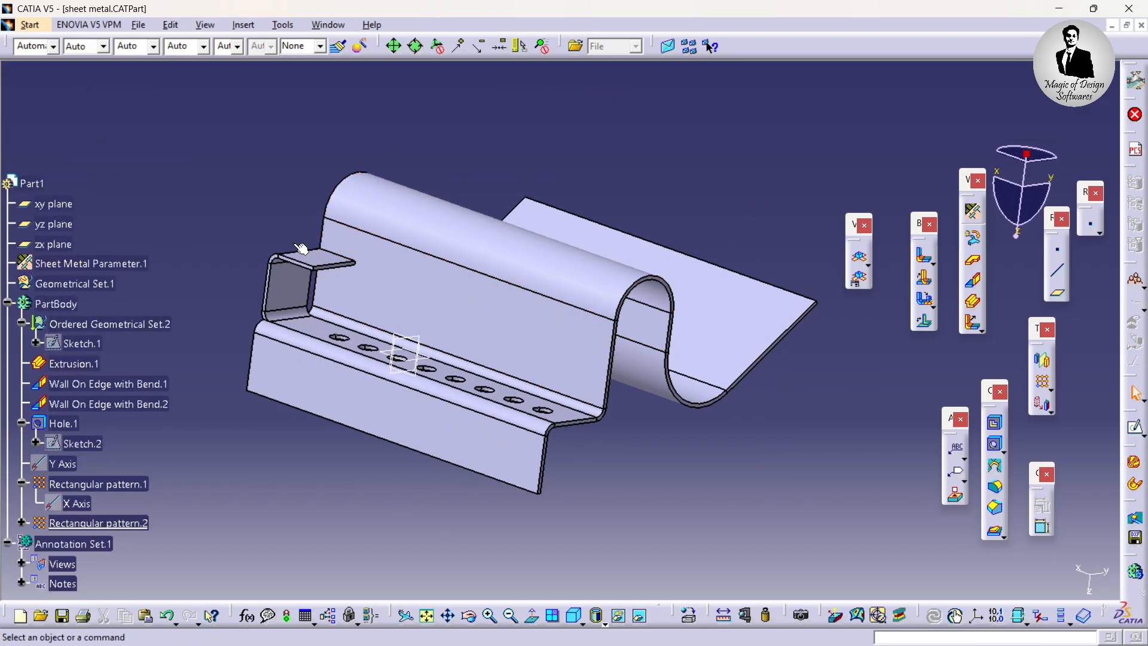
{"action": "scroll", "coordinate": [236, 139], "scroll_direction": "down", "scroll_amount": 2}
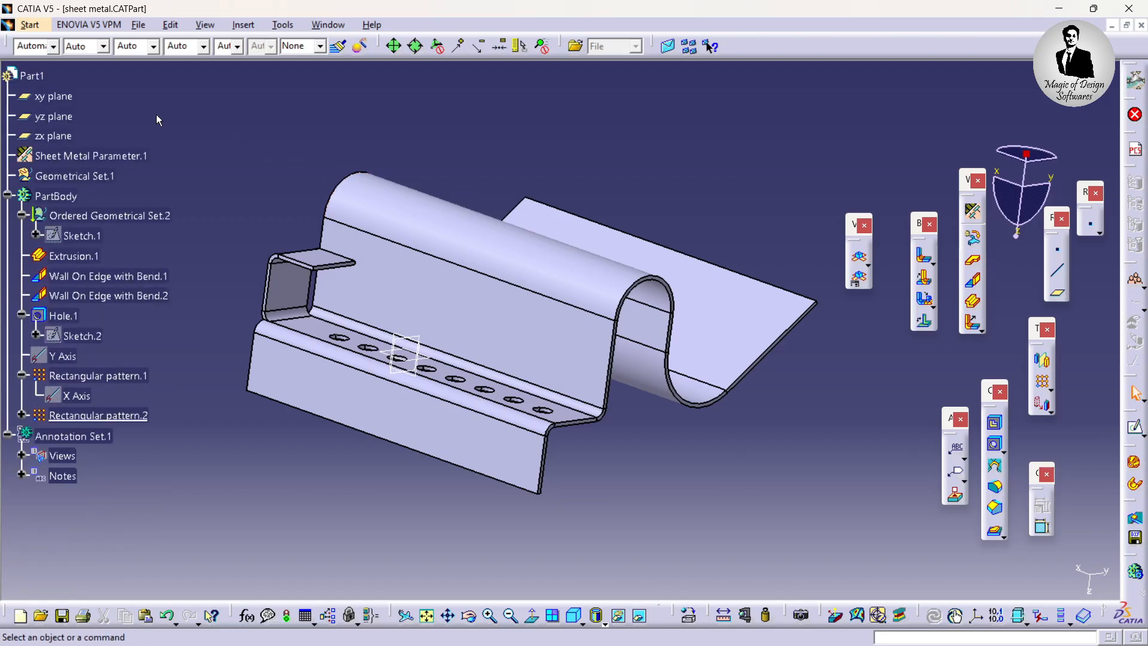
Step: Start a new part in the Generative Sheetmetal Design workbench and open a sketch on its yz plane
{"action": "left_click", "coordinate": [1111, 26]}
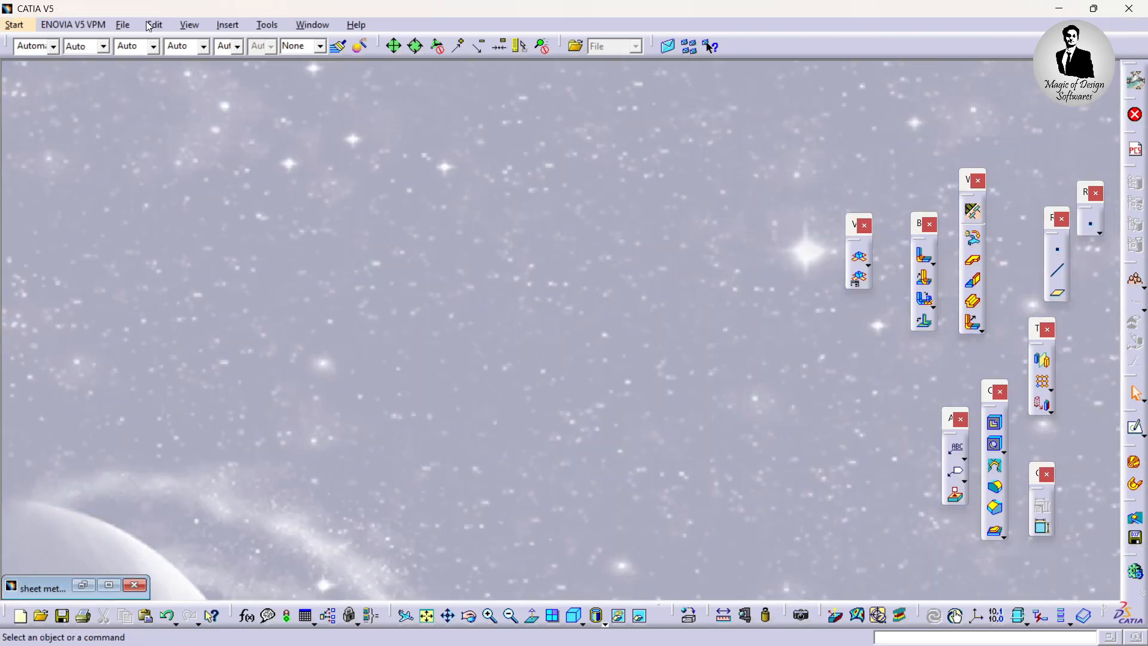
{"action": "left_click", "coordinate": [26, 25]}
{"action": "mouse_move", "coordinate": [74, 58]}
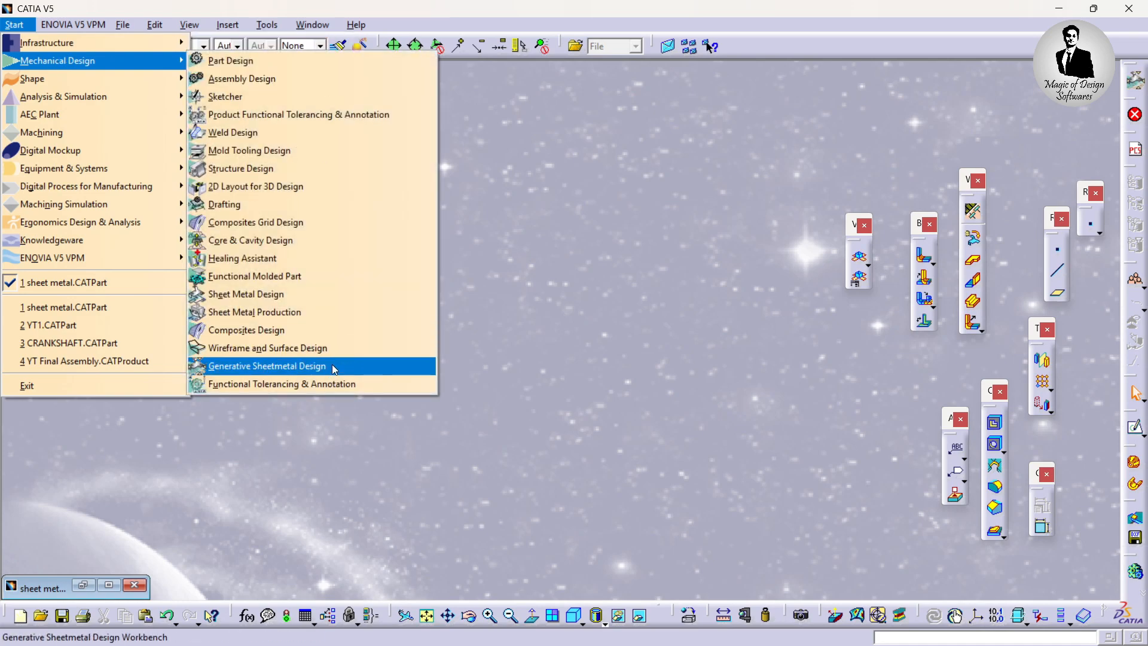
{"action": "left_click", "coordinate": [307, 366]}
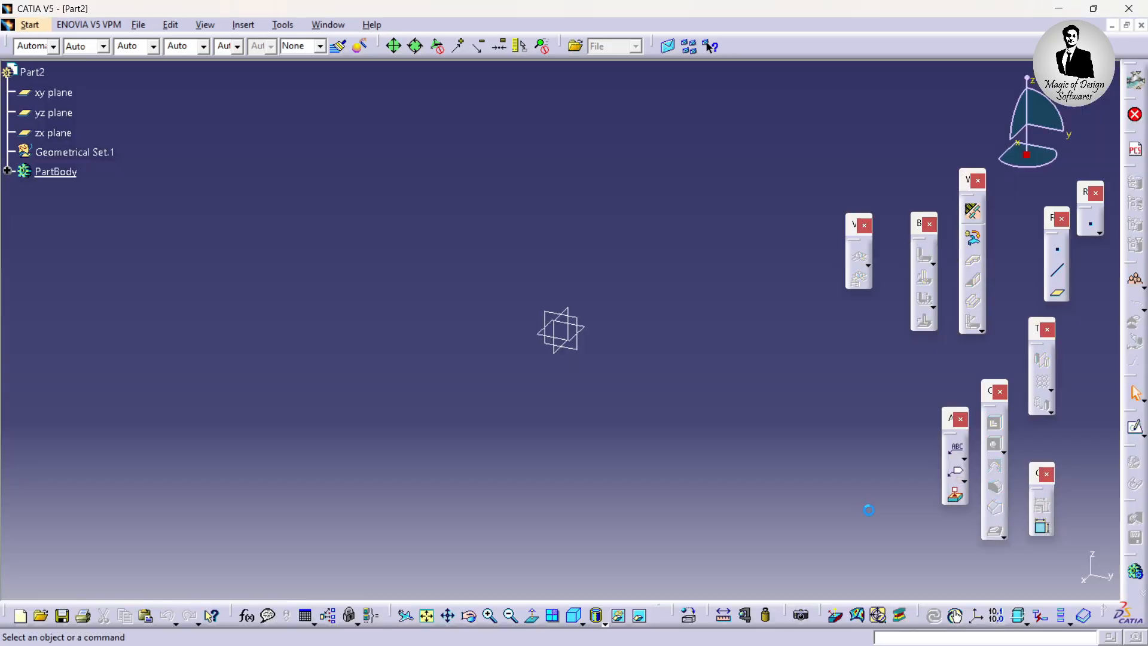
{"action": "left_click", "coordinate": [581, 324]}
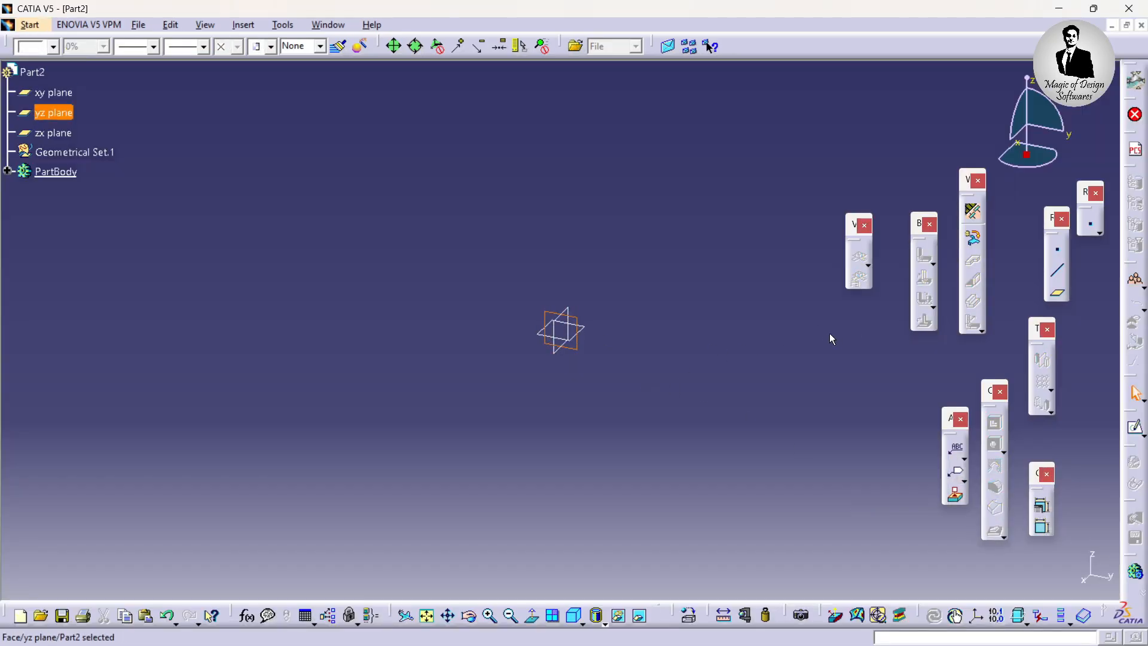
{"action": "left_click", "coordinate": [1136, 147]}
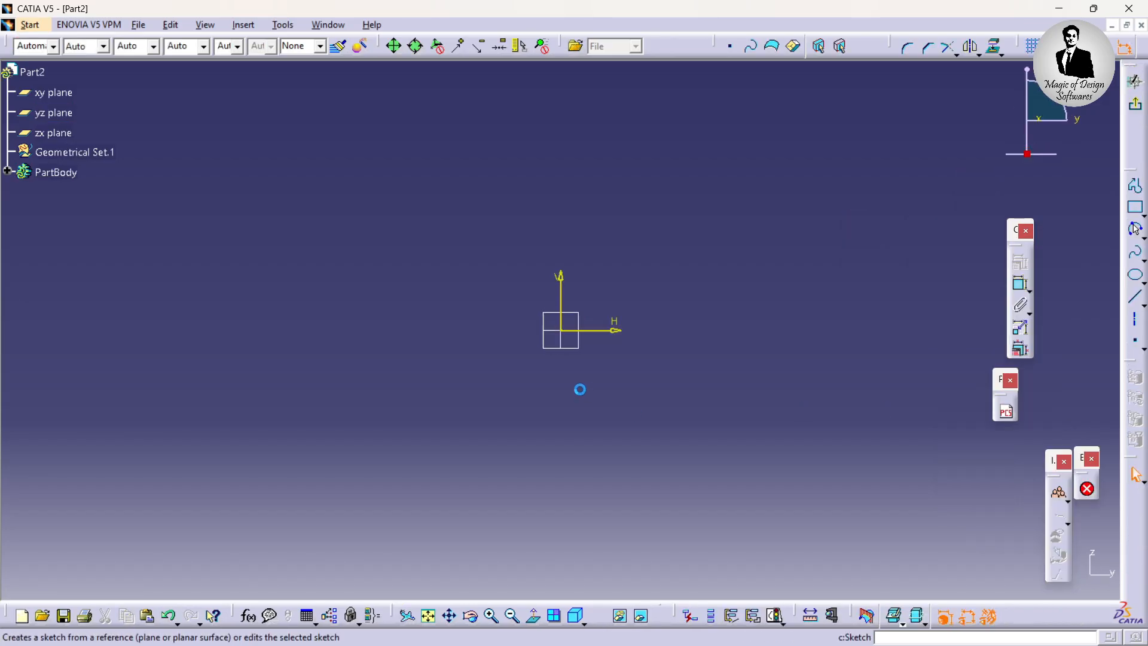
Step: Open Sketch.1 of sheet metal.CATPart and examine the reference profile's lines, arcs and dimensions
{"action": "left_click", "coordinate": [328, 24]}
{"action": "left_click", "coordinate": [374, 121]}
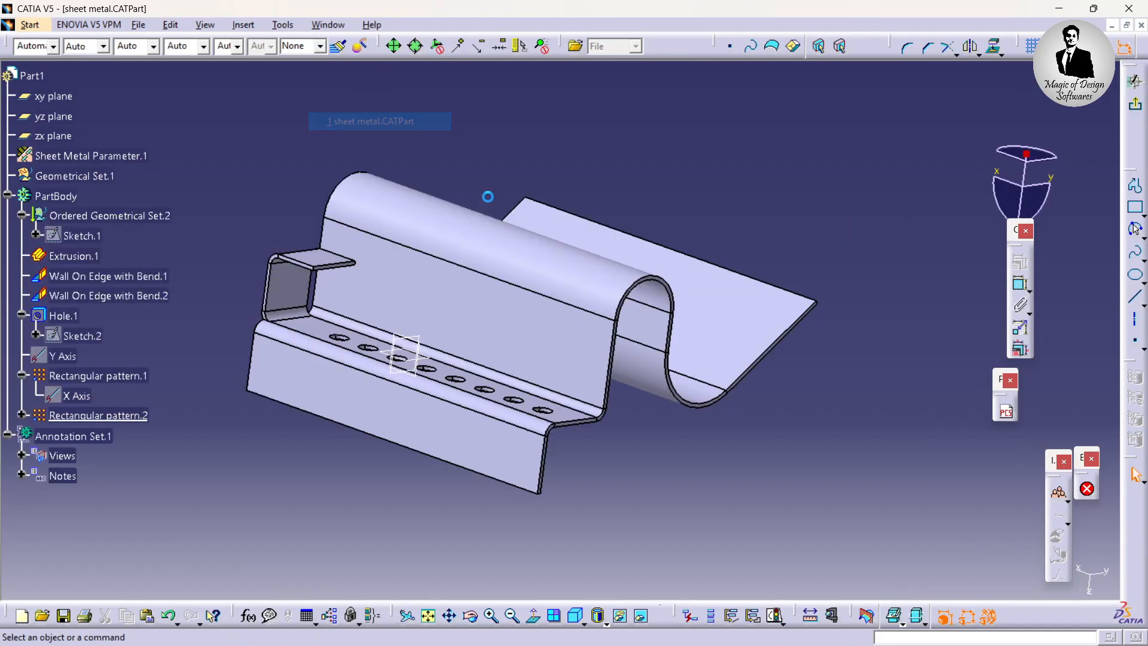
{"action": "left_click", "coordinate": [68, 235]}
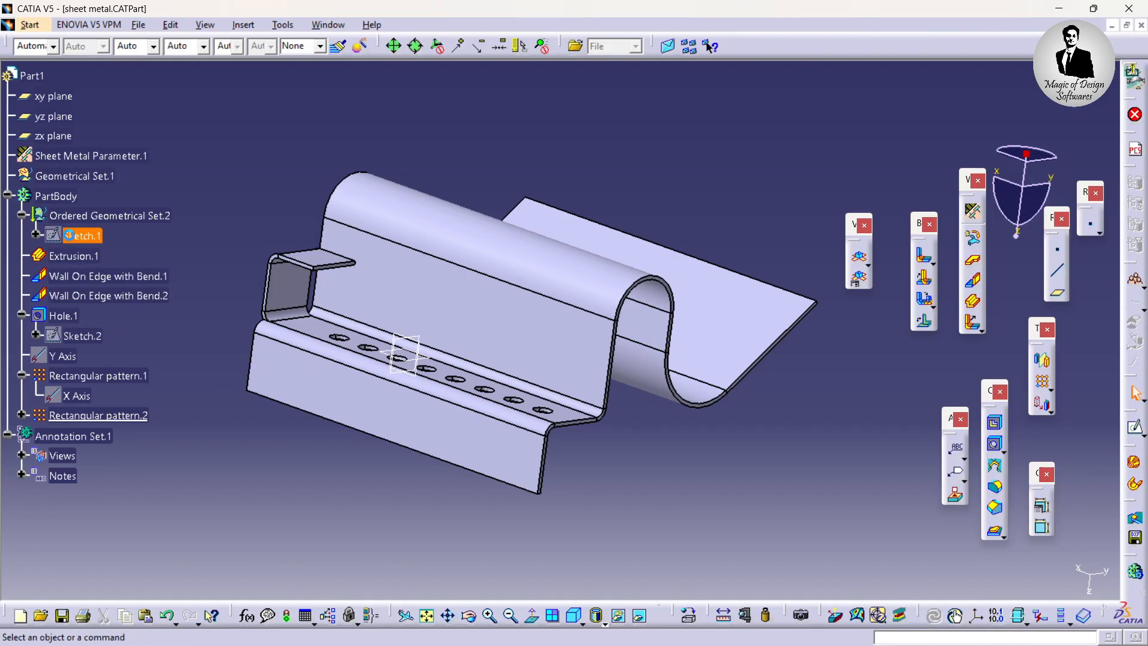
{"action": "double_click", "coordinate": [68, 235]}
{"action": "mouse_move", "coordinate": [534, 270]}
{"action": "middle_mouse_down"}
{"action": "mouse_move", "coordinate": [487, 206]}
{"action": "mouse_move", "coordinate": [547, 177]}
{"action": "mouse_move", "coordinate": [532, 194]}
{"action": "middle_mouse_up"}
{"action": "mouse_move", "coordinate": [419, 331]}
{"action": "middle_mouse_down"}
{"action": "mouse_move", "coordinate": [436, 323]}
{"action": "mouse_move", "coordinate": [433, 286]}
{"action": "middle_mouse_up"}
{"action": "middle_click_drag", "start_coordinate": [268, 146], "coordinate": [363, 156]}
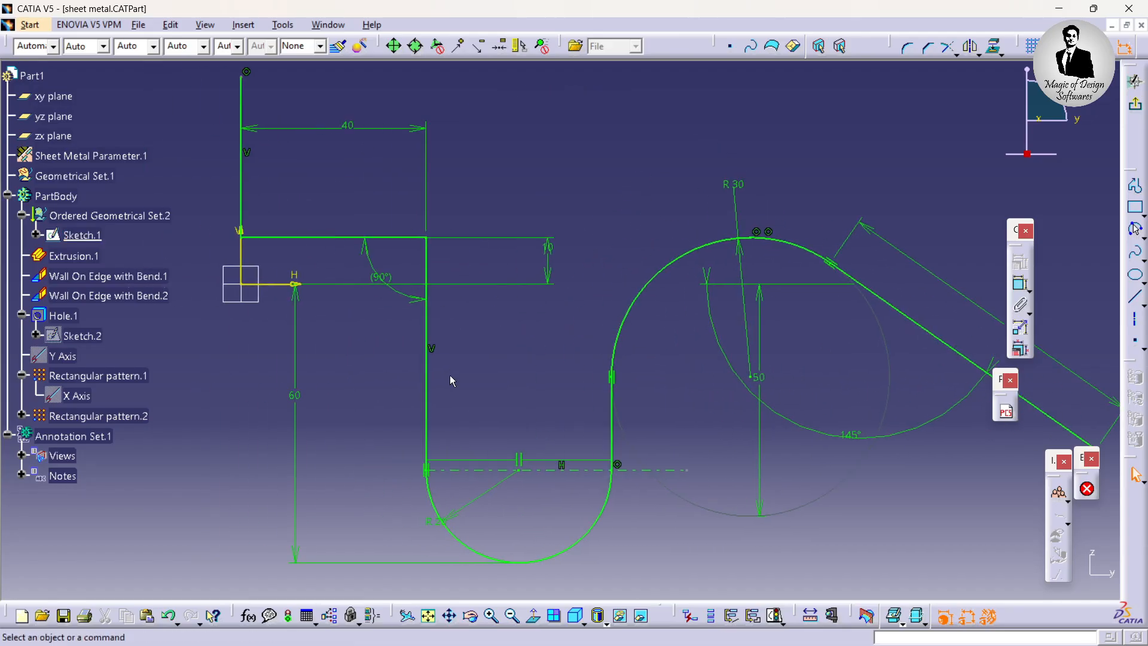
{"action": "left_click", "coordinate": [428, 328]}
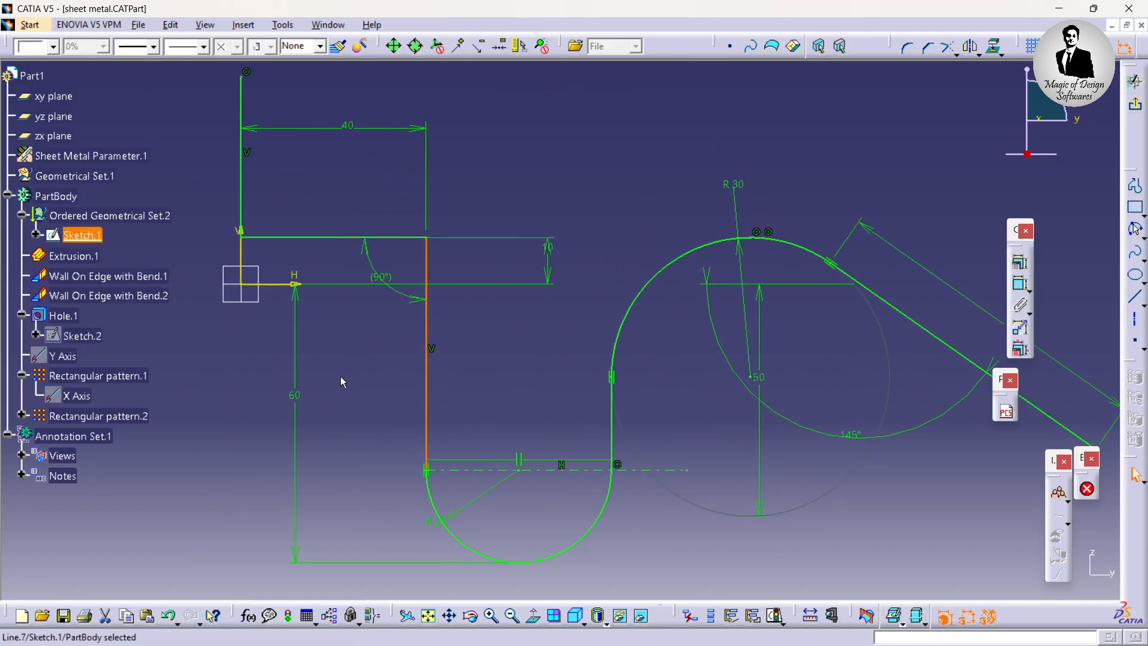
{"action": "middle_click_drag", "start_coordinate": [432, 324], "coordinate": [445, 267]}
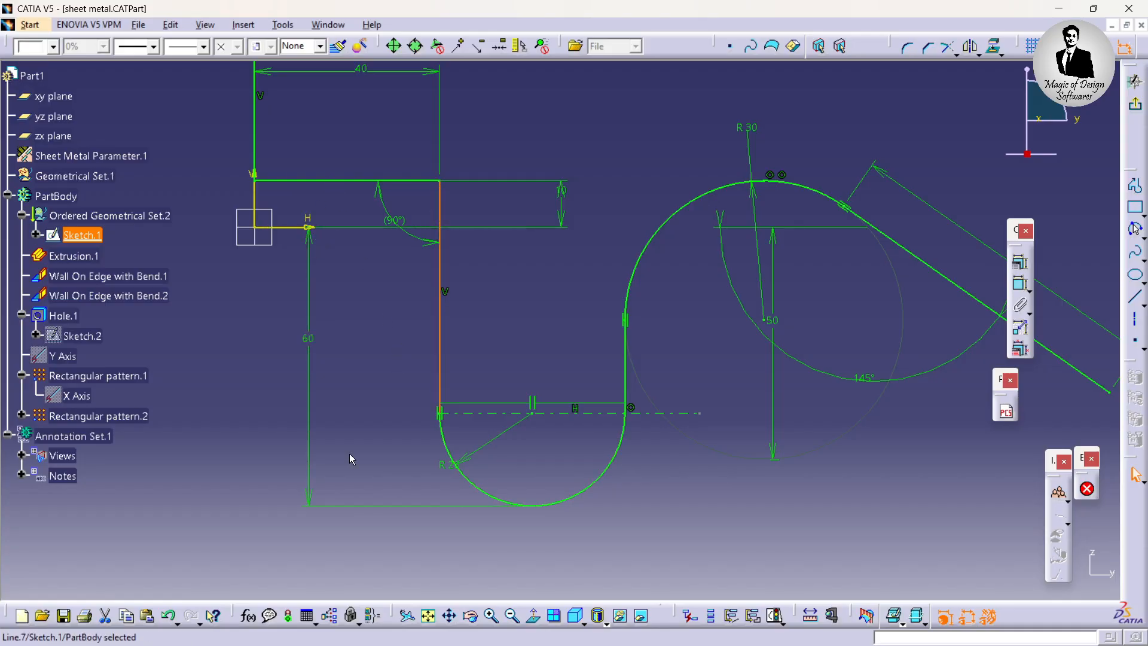
Step: Recheck the overall shape of the reference profile in sheet metal.CATPart, ending in the empty Part2 sketch
{"action": "left_click", "coordinate": [327, 24]}
{"action": "left_click", "coordinate": [359, 139]}
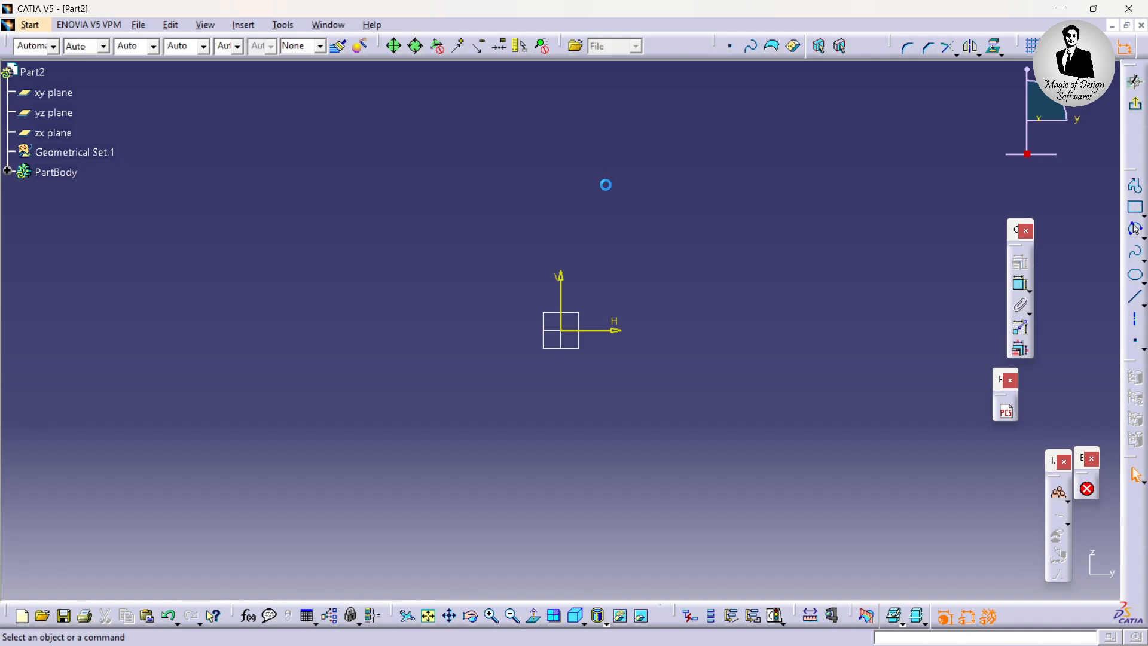
{"action": "left_click", "coordinate": [327, 24]}
{"action": "left_click", "coordinate": [371, 119]}
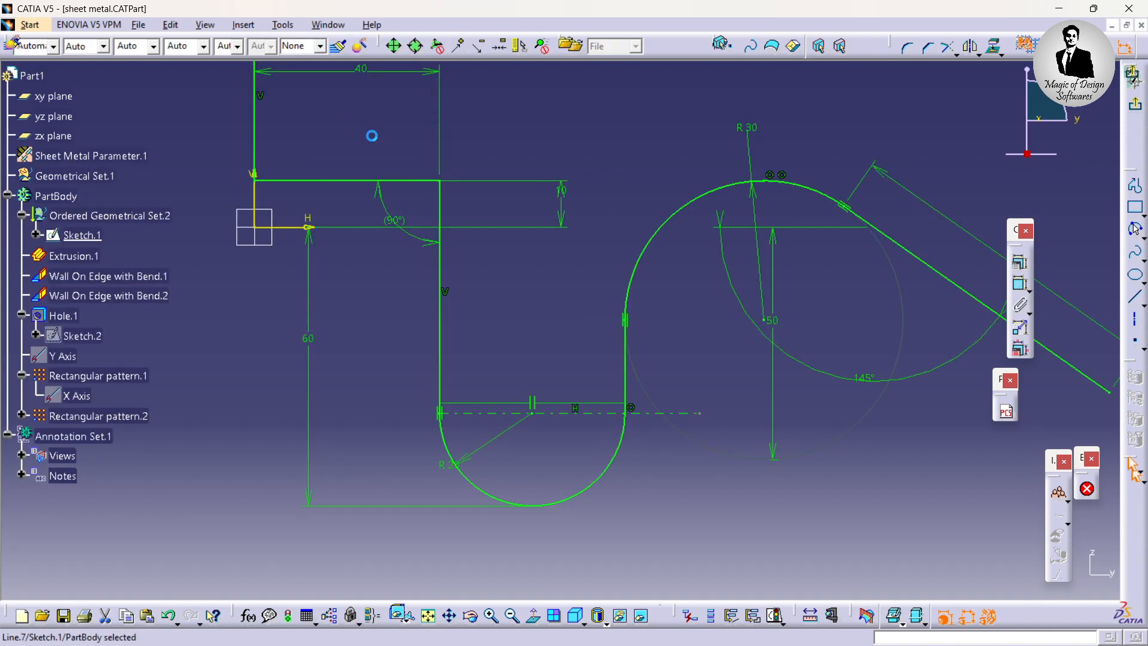
{"action": "mouse_move", "coordinate": [379, 169]}
{"action": "middle_mouse_down"}
{"action": "mouse_move", "coordinate": [379, 223]}
{"action": "mouse_move", "coordinate": [367, 161]}
{"action": "mouse_move", "coordinate": [387, 155]}
{"action": "mouse_move", "coordinate": [396, 219]}
{"action": "mouse_move", "coordinate": [424, 163]}
{"action": "mouse_move", "coordinate": [533, 174]}
{"action": "middle_mouse_up"}
{"action": "left_click", "coordinate": [328, 25]}
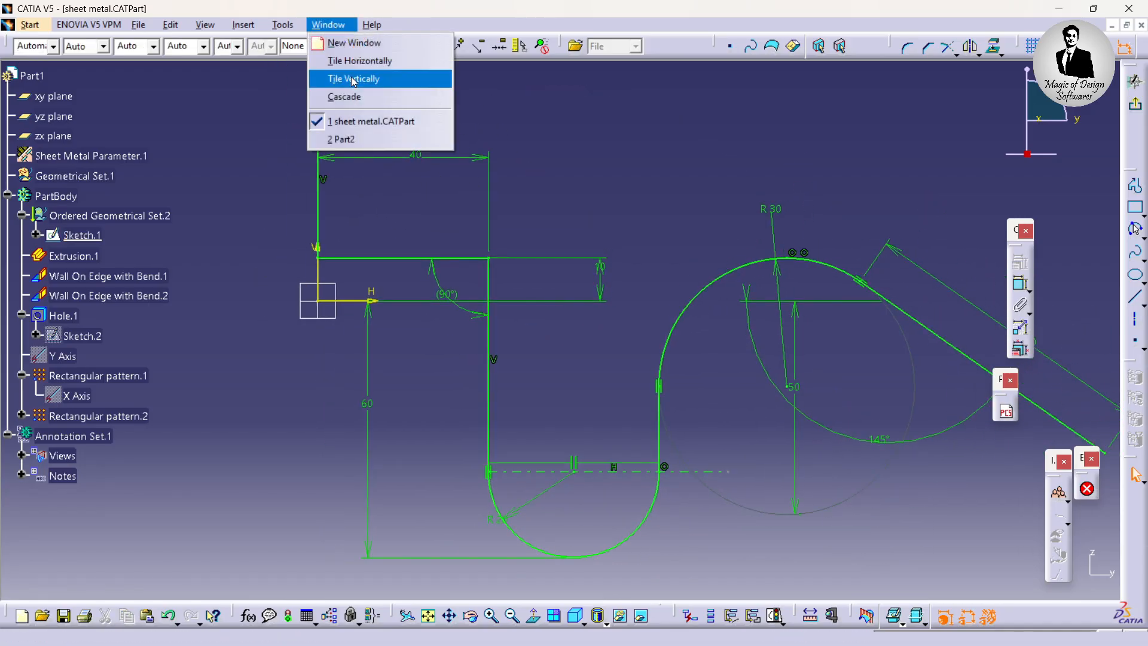
{"action": "left_click", "coordinate": [383, 139]}
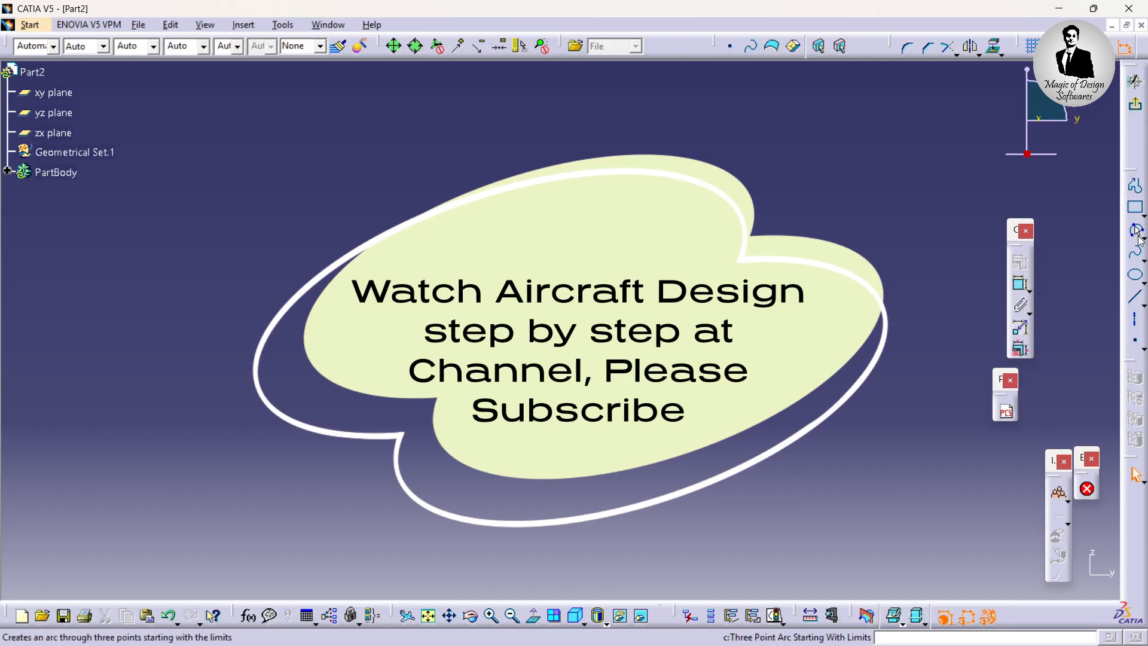
Step: Start a profile with a downward line about 40 mm long on the V axis and a horizontal line about 43 mm long
{"action": "left_click", "coordinate": [1137, 190]}
{"action": "left_click", "coordinate": [562, 145]}
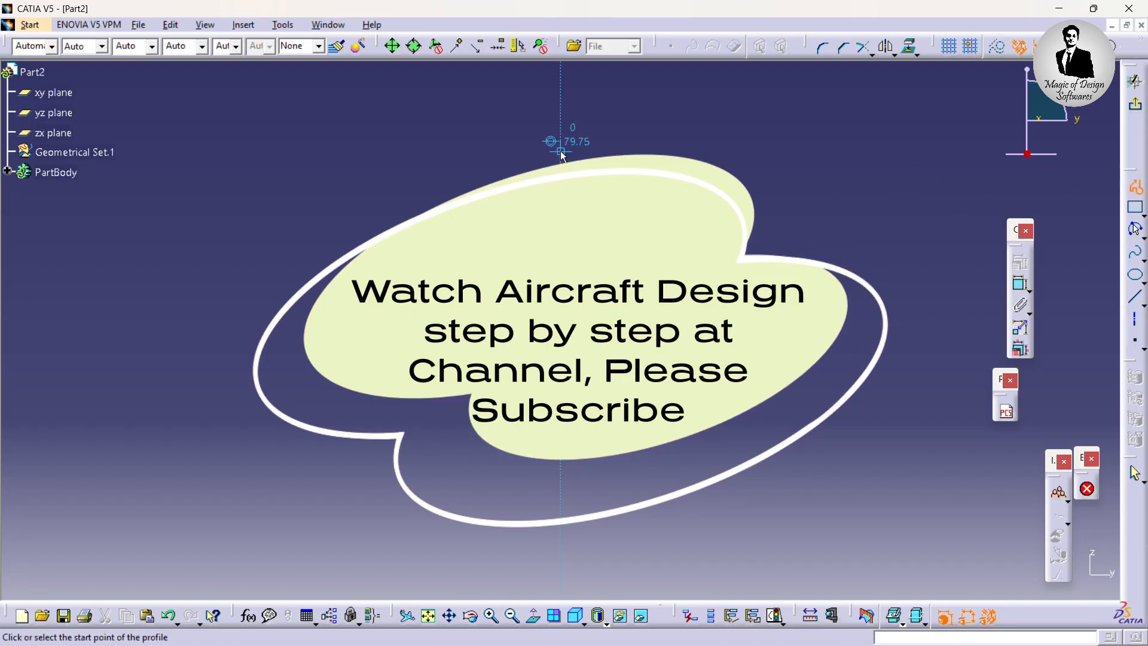
{"action": "left_click", "coordinate": [562, 242]}
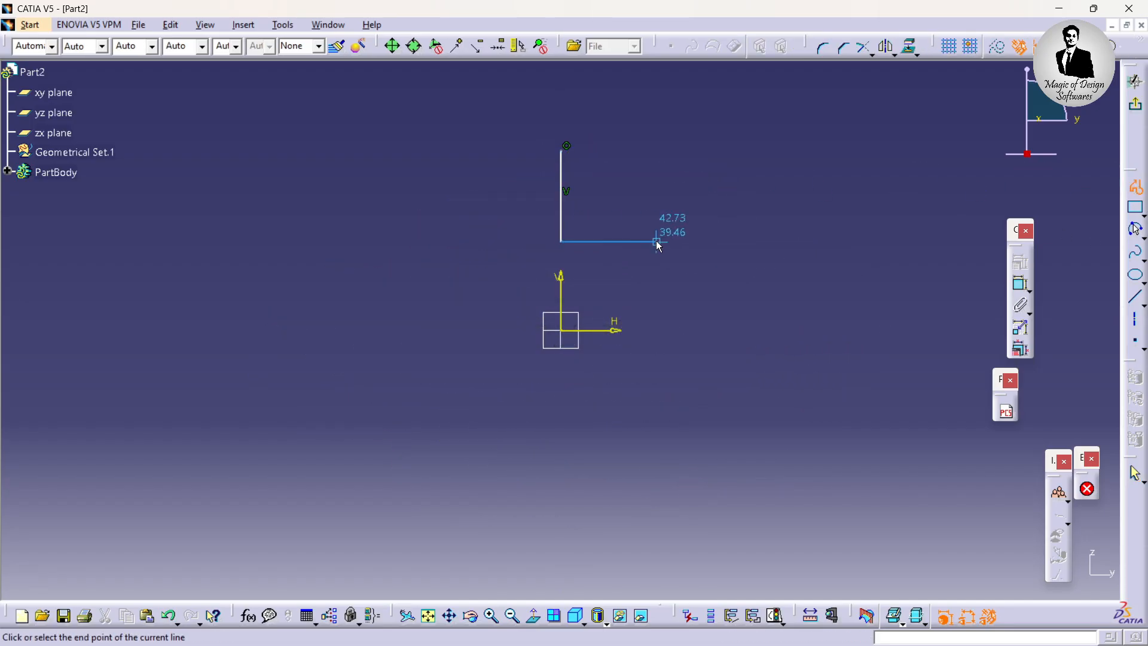
{"action": "left_click", "coordinate": [656, 243]}
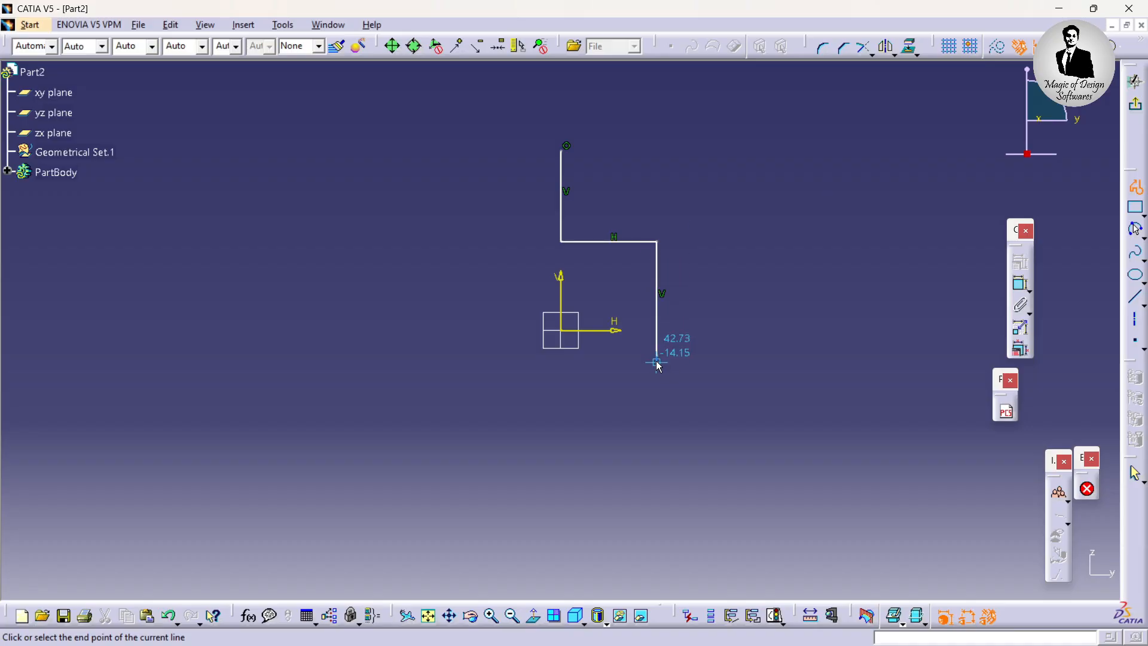
Step: Continue the profile with a vertical line down, a tangent U-shaped arc and a vertical line back up, ending the profile there
{"action": "left_click_drag", "start_coordinate": [658, 377], "coordinate": [758, 416]}
{"action": "left_click_drag", "start_coordinate": [776, 374], "coordinate": [778, 370]}
{"action": "left_click", "coordinate": [778, 376]}
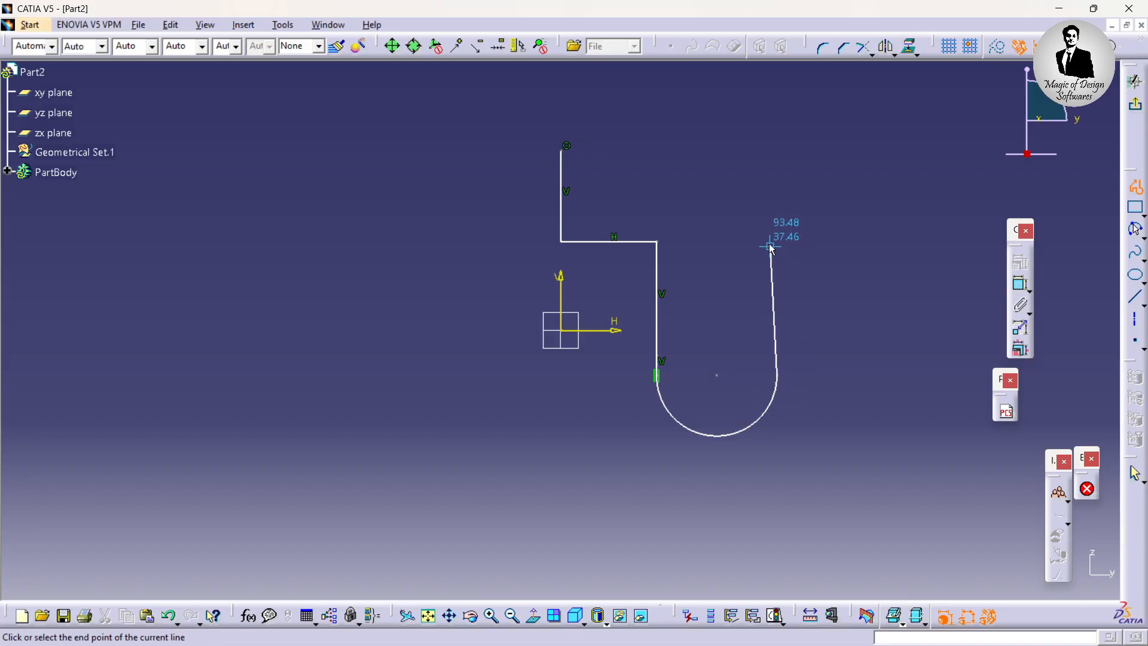
{"action": "left_click", "coordinate": [779, 267]}
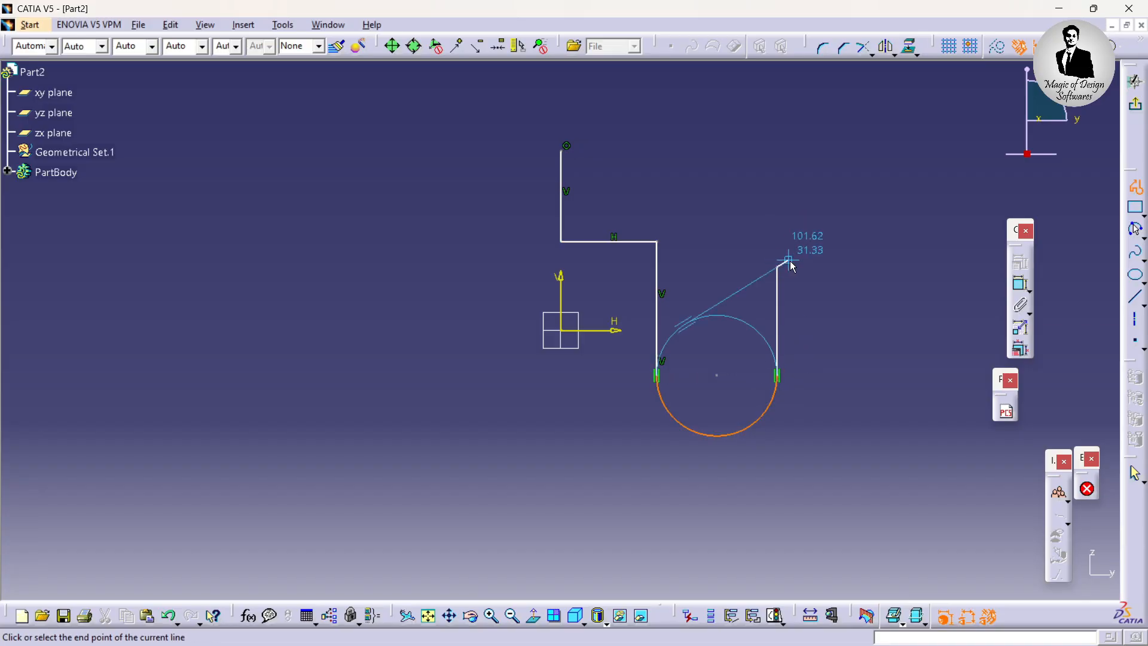
{"action": "key", "text": "Escape"}
Step: Check the upper arc and sloping end line in the sheet metal.CATPart reference sketch and return to Part2
{"action": "left_click", "coordinate": [328, 25]}
{"action": "left_click", "coordinate": [371, 120]}
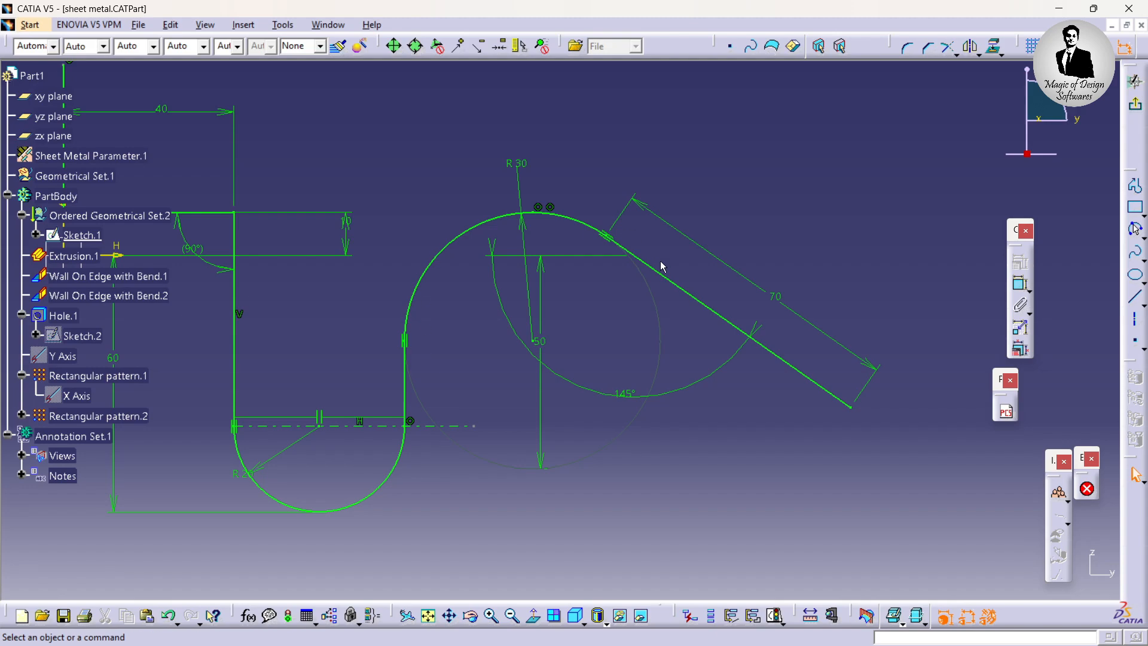
{"action": "left_click", "coordinate": [326, 25]}
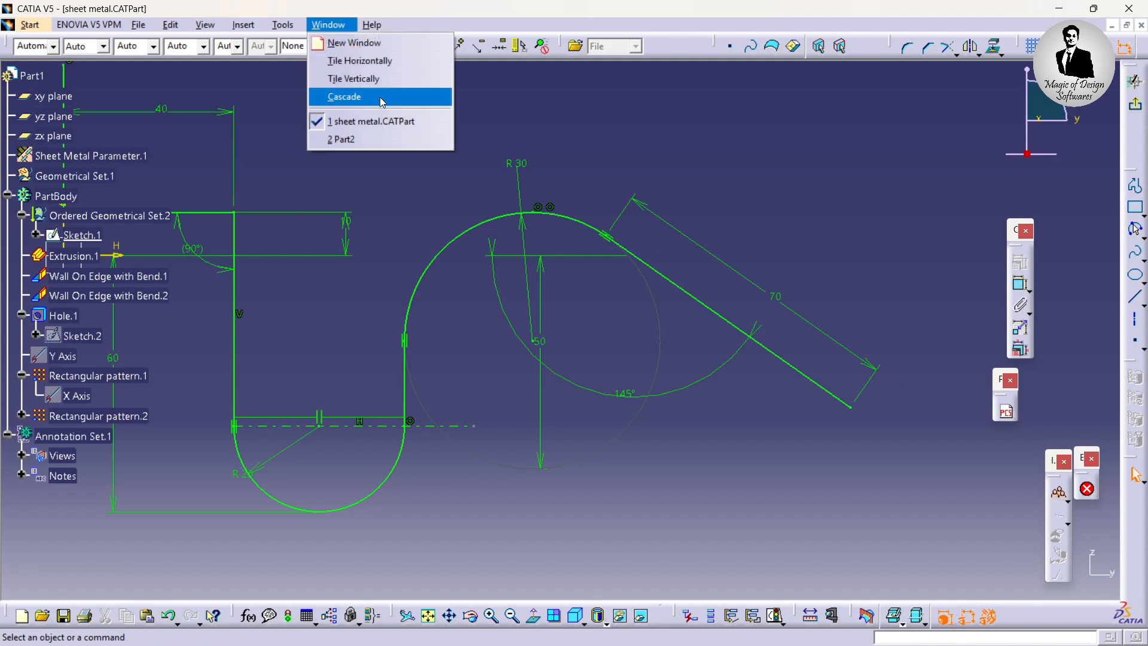
{"action": "left_click", "coordinate": [383, 141]}
Step: Draw a three-point arc starting with its limits, curving upward from the free end of the last vertical line and tangent to it
{"action": "middle_click_drag", "start_coordinate": [818, 256], "coordinate": [636, 285]}
{"action": "left_click", "coordinate": [1142, 237]}
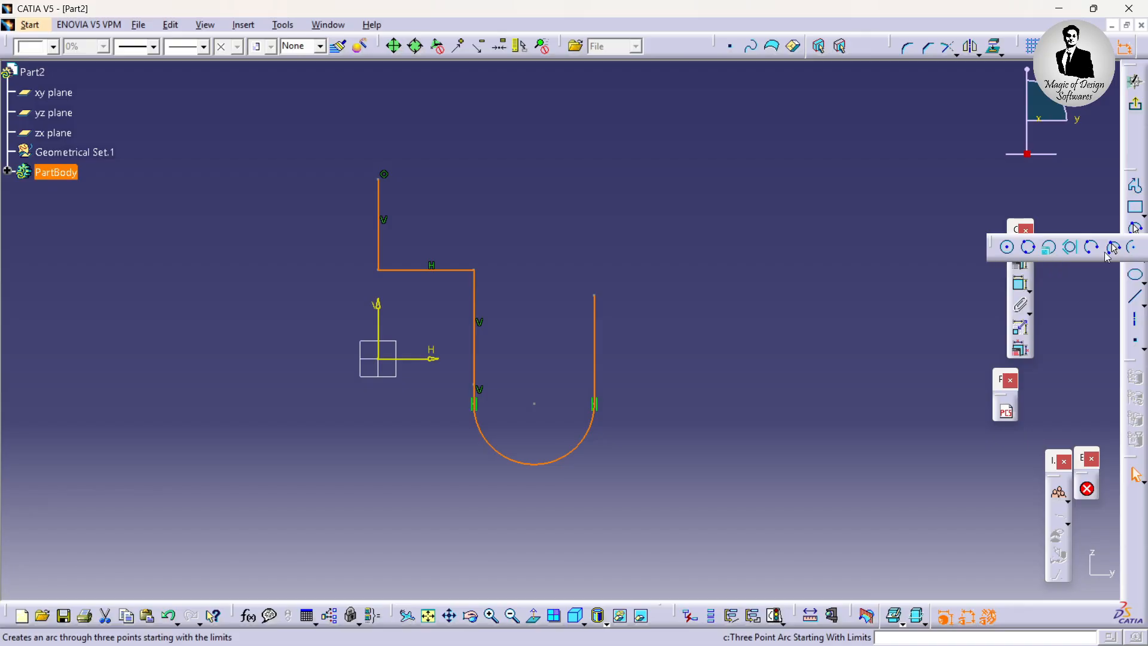
{"action": "left_click", "coordinate": [1115, 247]}
{"action": "left_click", "coordinate": [595, 296]}
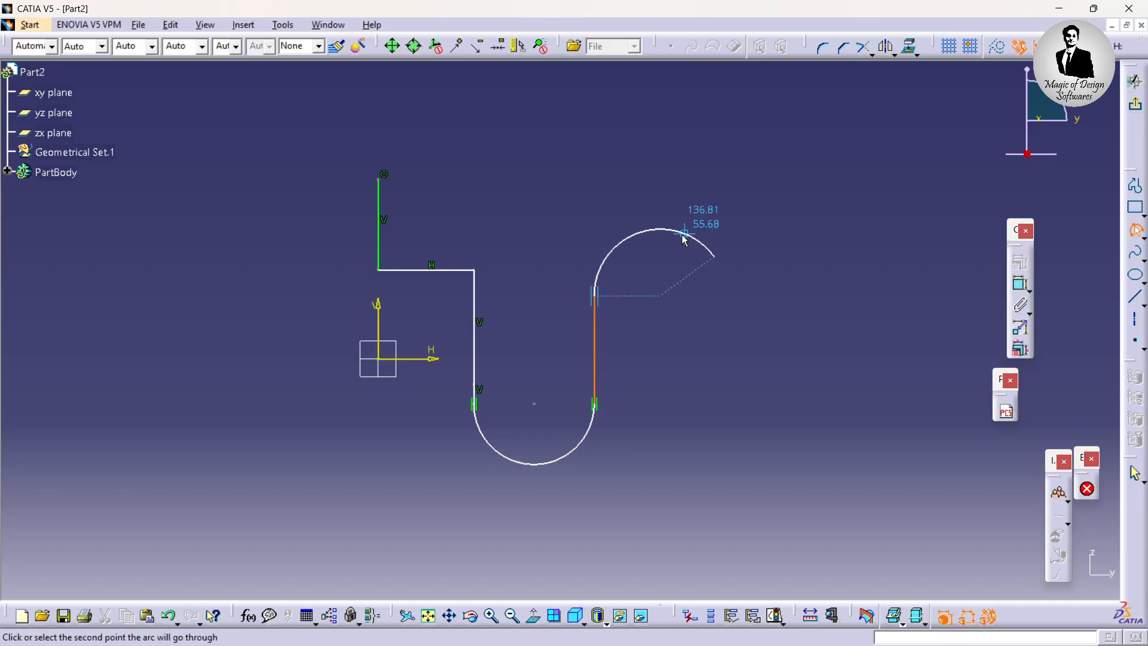
{"action": "left_click", "coordinate": [684, 236]}
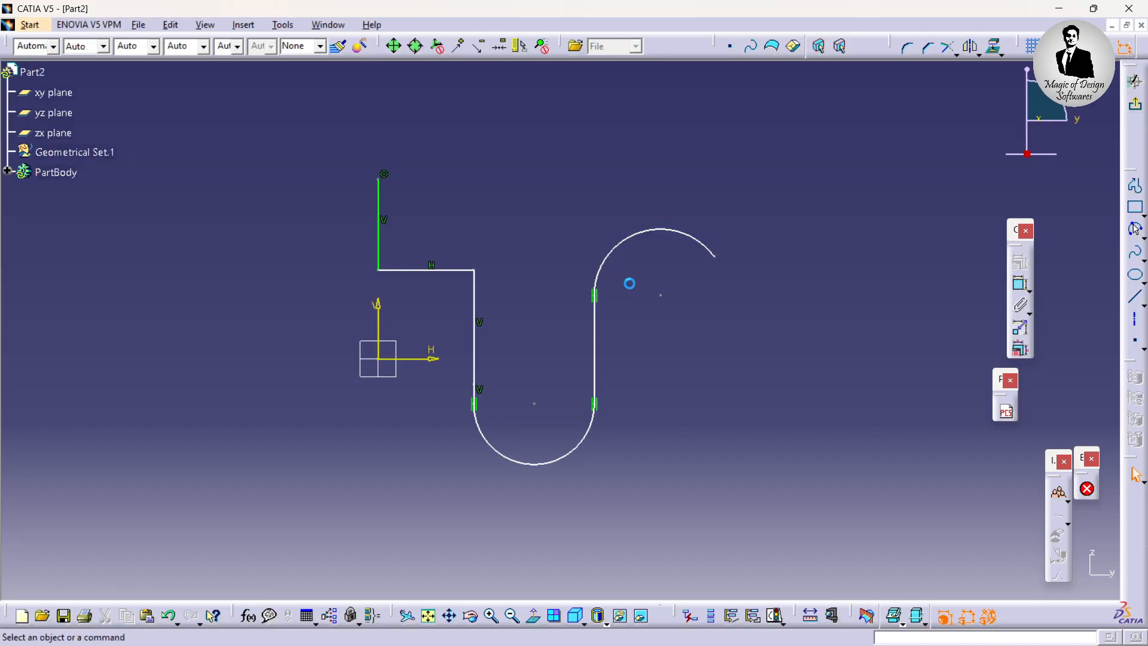
Step: Draw a straight line sloping down and outward from the free end of the upper arc
{"action": "left_click", "coordinate": [1134, 297]}
{"action": "left_click", "coordinate": [712, 254]}
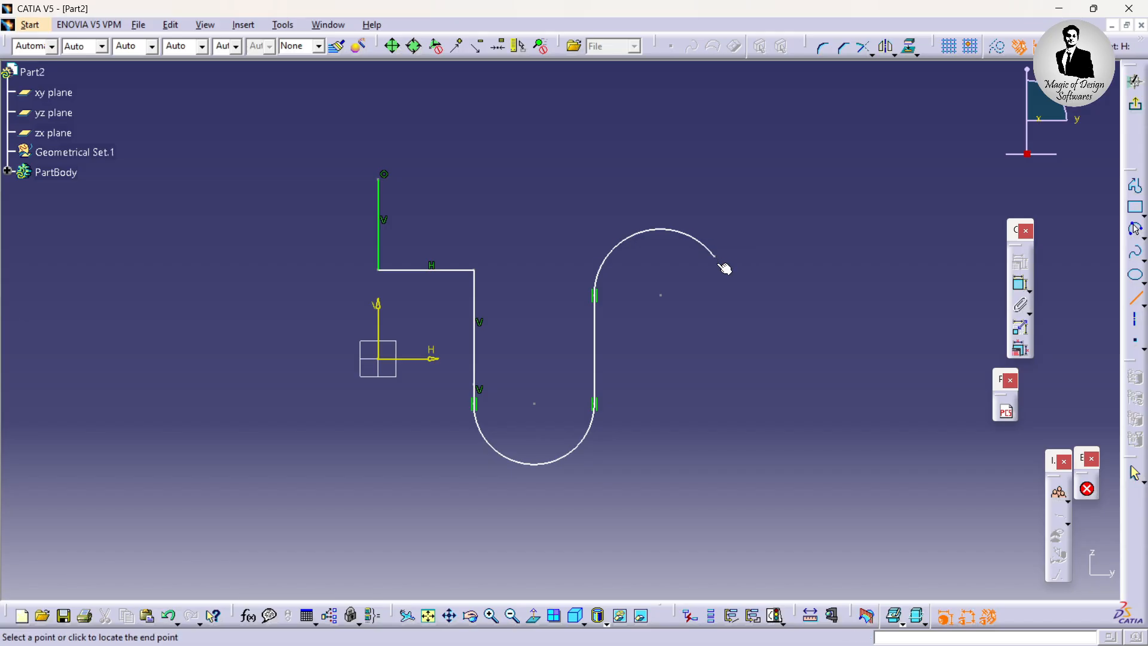
{"action": "left_click", "coordinate": [814, 352]}
Step: Dimension the vertical line on the V axis and set its length to 40 mm
{"action": "mouse_move", "coordinate": [631, 286]}
{"action": "middle_mouse_down"}
{"action": "mouse_move", "coordinate": [572, 231]}
{"action": "mouse_move", "coordinate": [618, 243]}
{"action": "mouse_move", "coordinate": [630, 297]}
{"action": "middle_mouse_up"}
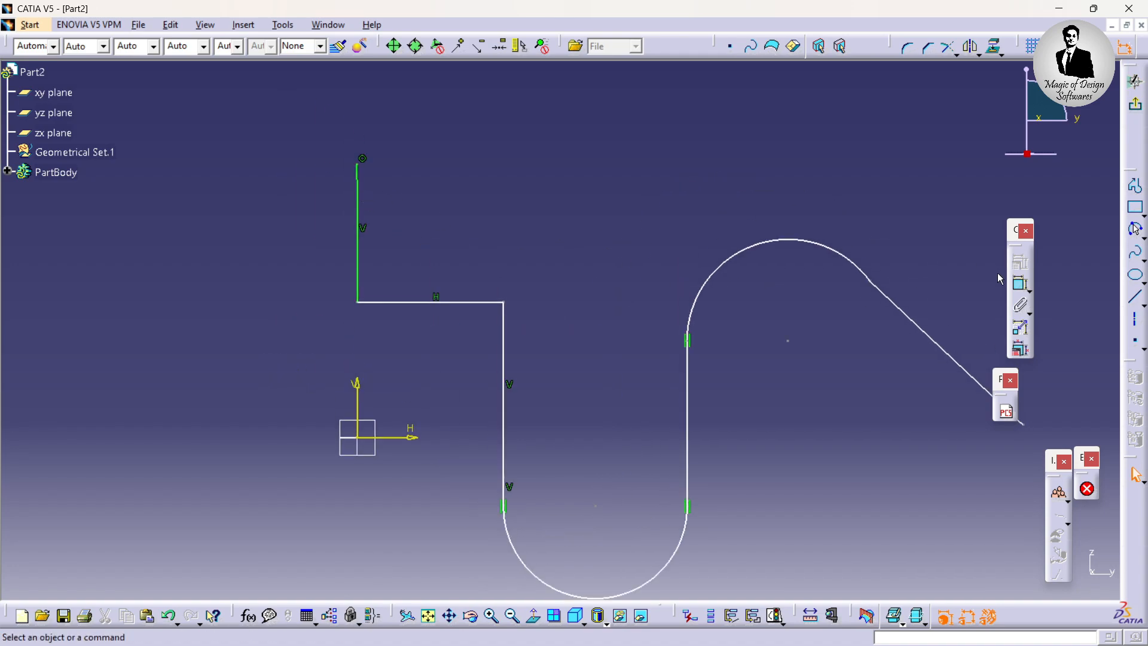
{"action": "left_click", "coordinate": [1025, 283]}
{"action": "left_click", "coordinate": [359, 197]}
{"action": "left_click", "coordinate": [307, 218]}
{"action": "double_click", "coordinate": [309, 220]}
{"action": "type", "text": "4"}
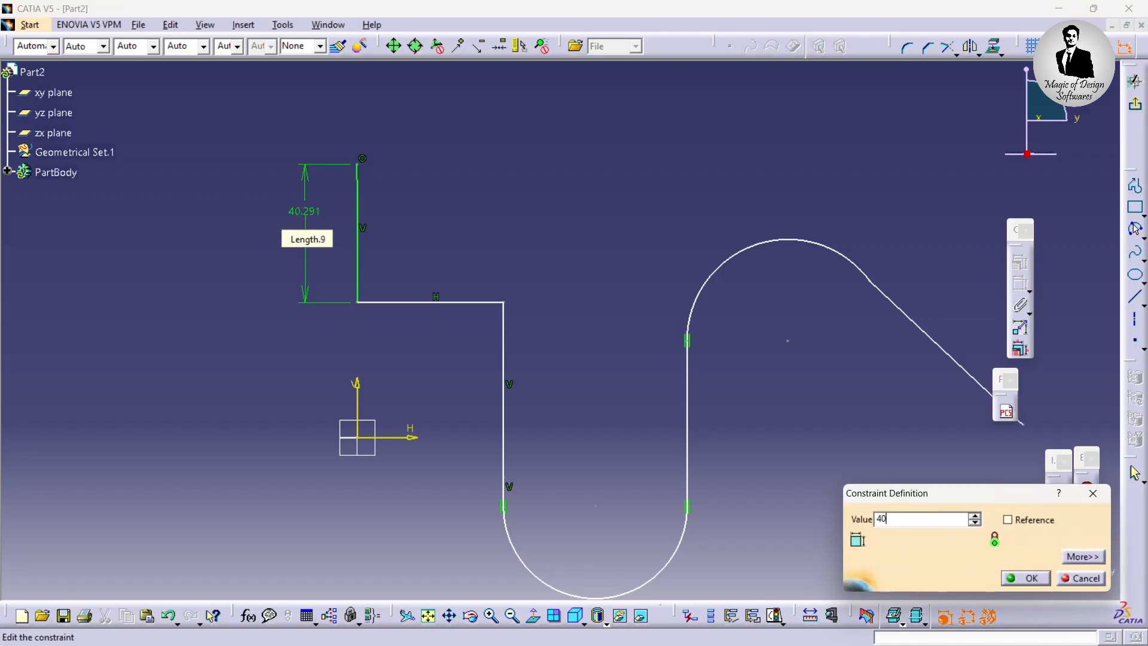
{"action": "type", "text": "0"}
{"action": "key", "text": "Return"}
Step: Dimension the upper horizontal line and set its length to 40 mm
{"action": "left_click", "coordinate": [470, 304]}
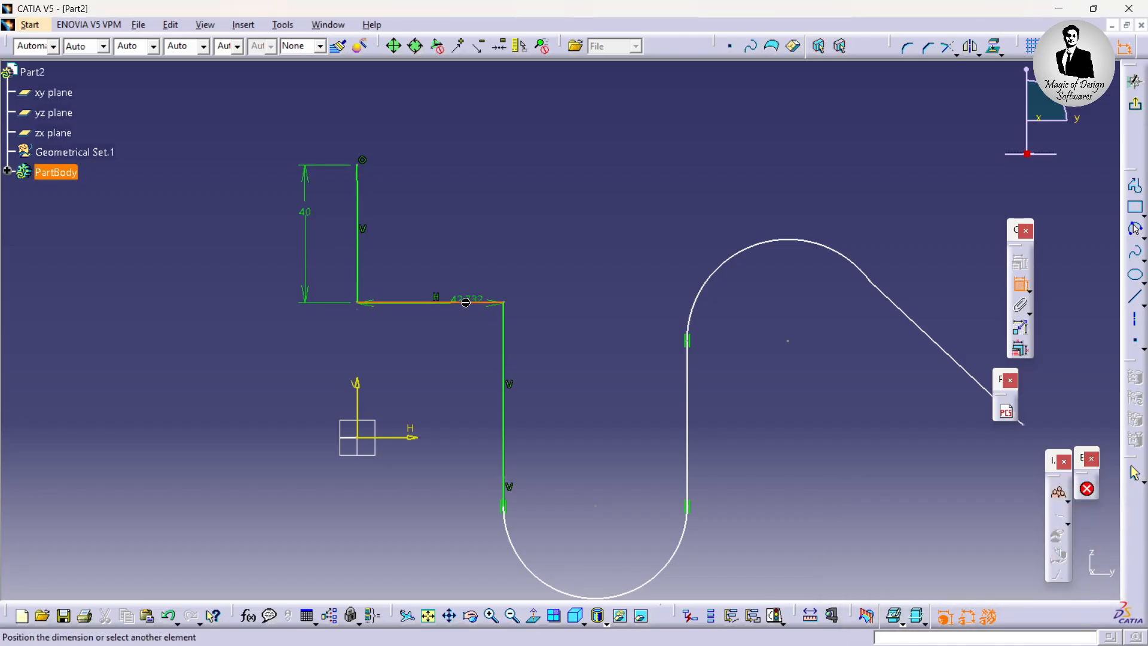
{"action": "left_click", "coordinate": [465, 252]}
{"action": "double_click", "coordinate": [466, 251]}
{"action": "type", "text": "40mm"}
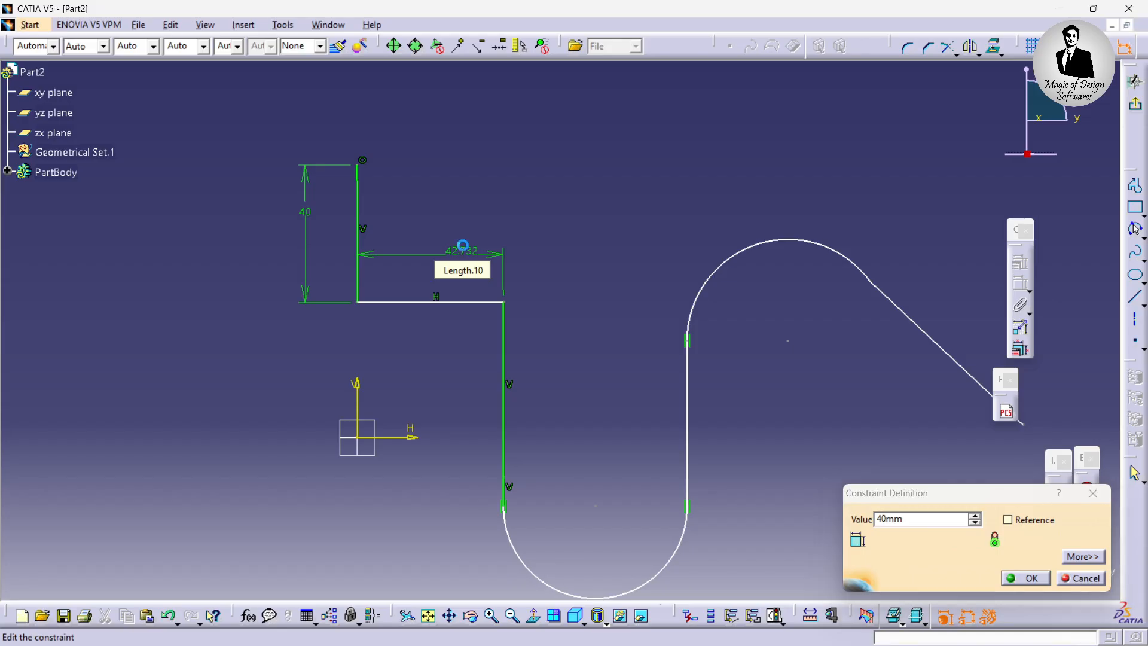
{"action": "key", "text": "Return"}
Step: Dimension the lower U-shaped arc and set its radius to 20 mm
{"action": "mouse_move", "coordinate": [556, 250]}
{"action": "middle_mouse_down"}
{"action": "mouse_move", "coordinate": [564, 307]}
{"action": "mouse_move", "coordinate": [543, 169]}
{"action": "middle_mouse_up"}
{"action": "left_click", "coordinate": [605, 434]}
{"action": "left_click", "coordinate": [697, 476]}
{"action": "double_click", "coordinate": [705, 468]}
{"action": "type", "text": "20"}
{"action": "key", "text": "Return"}
Step: Return to the reference sketch in sheet metal.CATPart and add a length dimension above its upper horizontal line
{"action": "left_click", "coordinate": [328, 24]}
{"action": "left_click", "coordinate": [377, 120]}
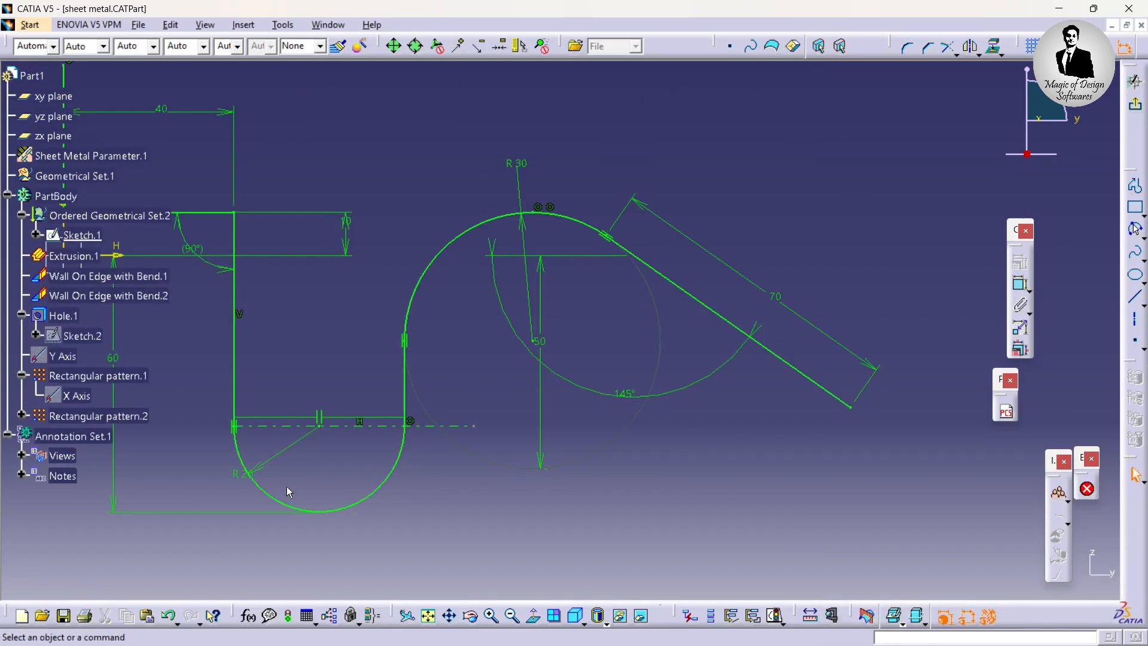
{"action": "middle_click_drag", "start_coordinate": [291, 472], "coordinate": [441, 472]}
{"action": "middle_click_drag", "start_coordinate": [336, 185], "coordinate": [380, 237]}
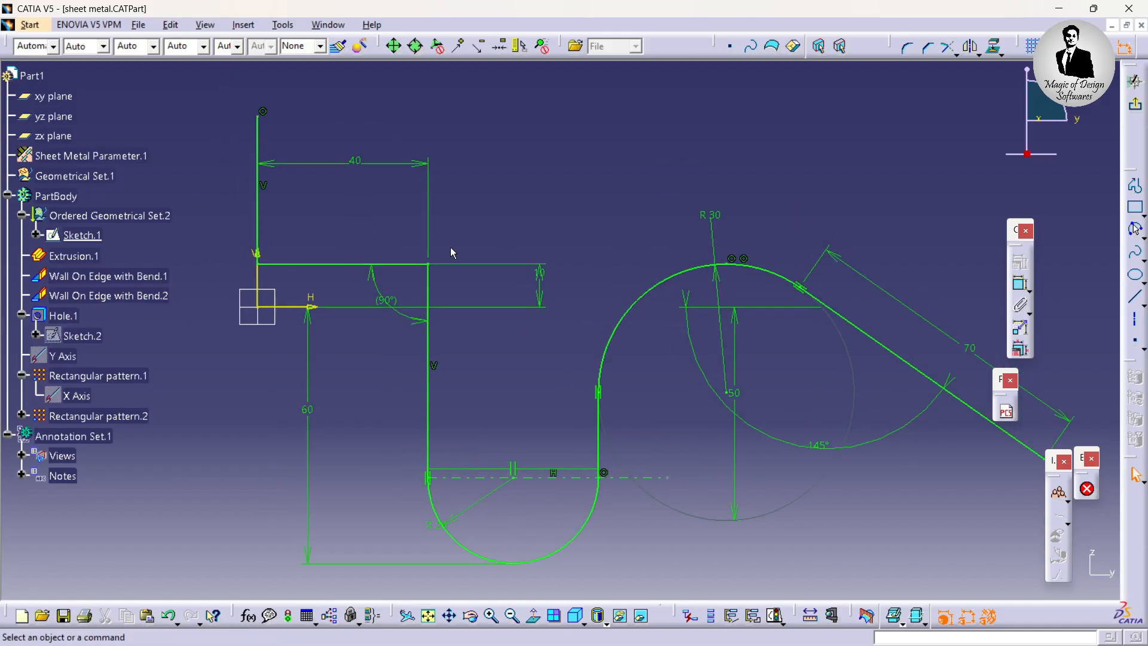
{"action": "left_click", "coordinate": [351, 264]}
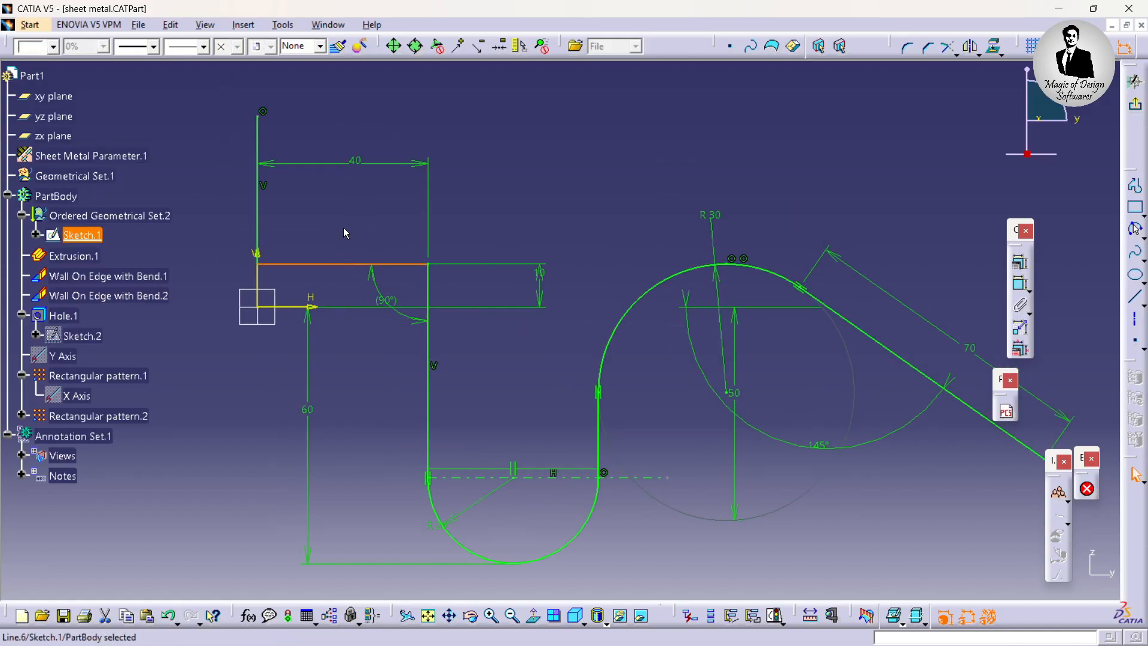
{"action": "left_click", "coordinate": [1020, 283]}
{"action": "left_click", "coordinate": [361, 230]}
{"action": "left_click", "coordinate": [359, 230]}
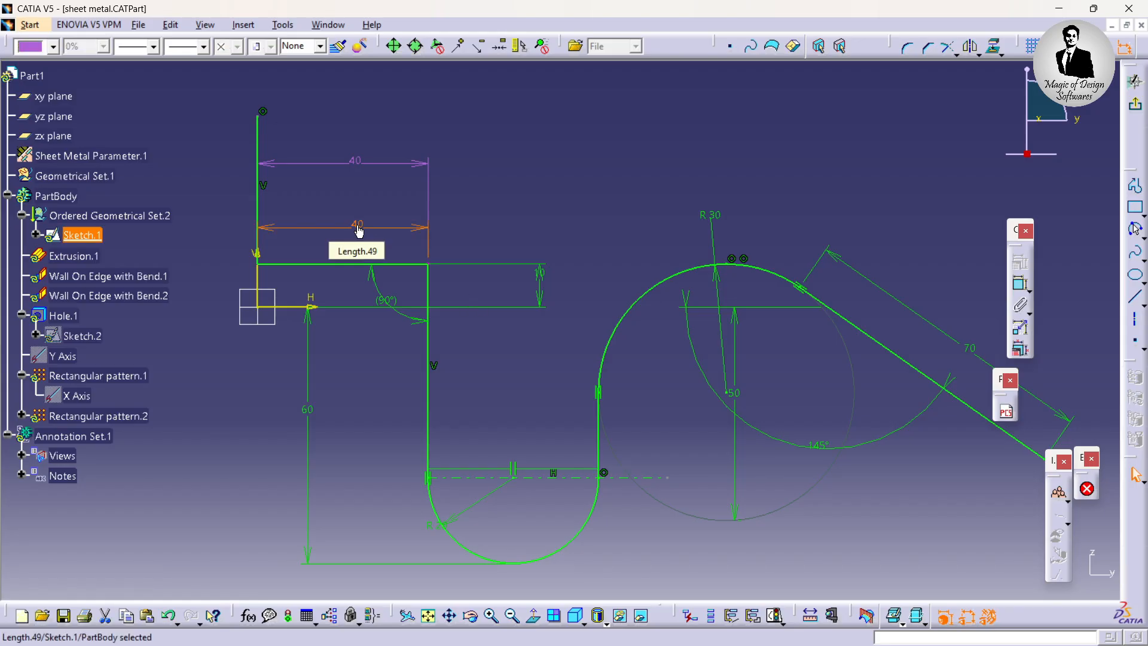
Step: Delete the original 40 mm dimension nearest the reference sketch's upper horizontal line, and dimension the vertical line above it at 40 mm
{"action": "key", "text": "Delete"}
{"action": "left_click", "coordinate": [258, 138]}
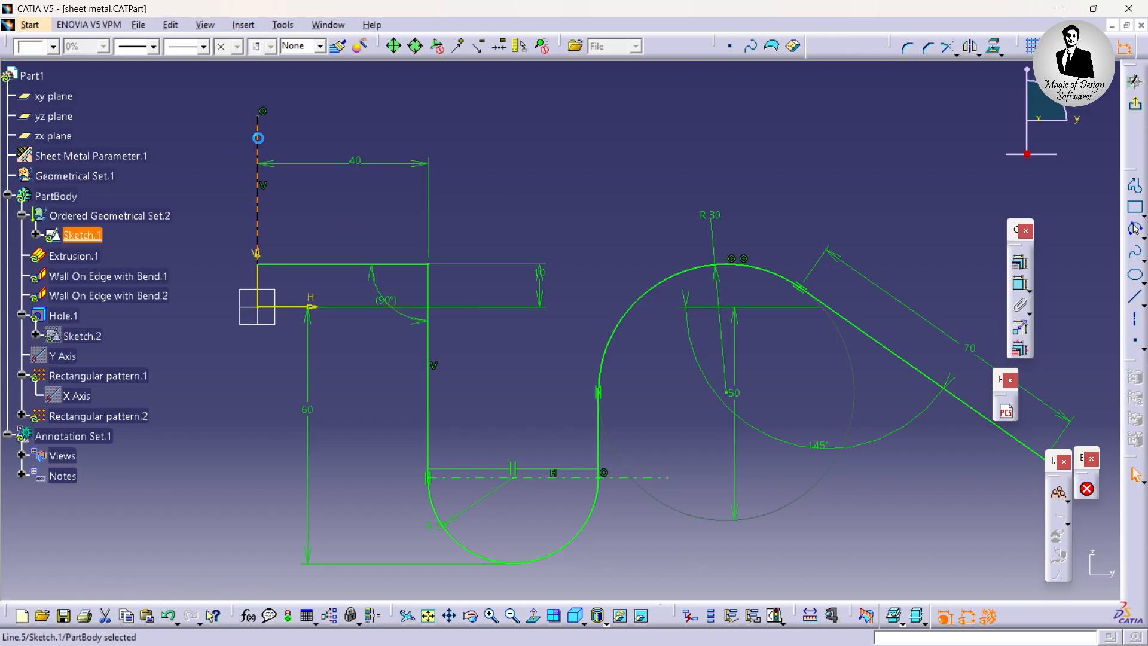
{"action": "middle_click_drag", "start_coordinate": [481, 230], "coordinate": [656, 266]}
{"action": "left_click", "coordinate": [1019, 283]}
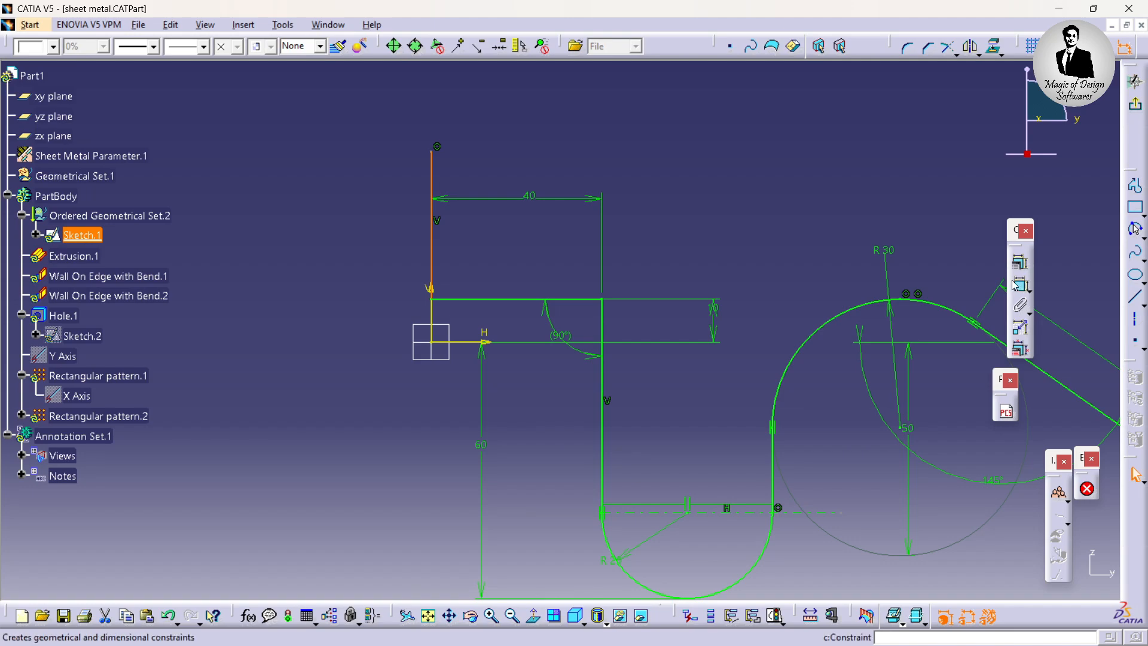
{"action": "left_click", "coordinate": [349, 216]}
{"action": "double_click", "coordinate": [349, 216]}
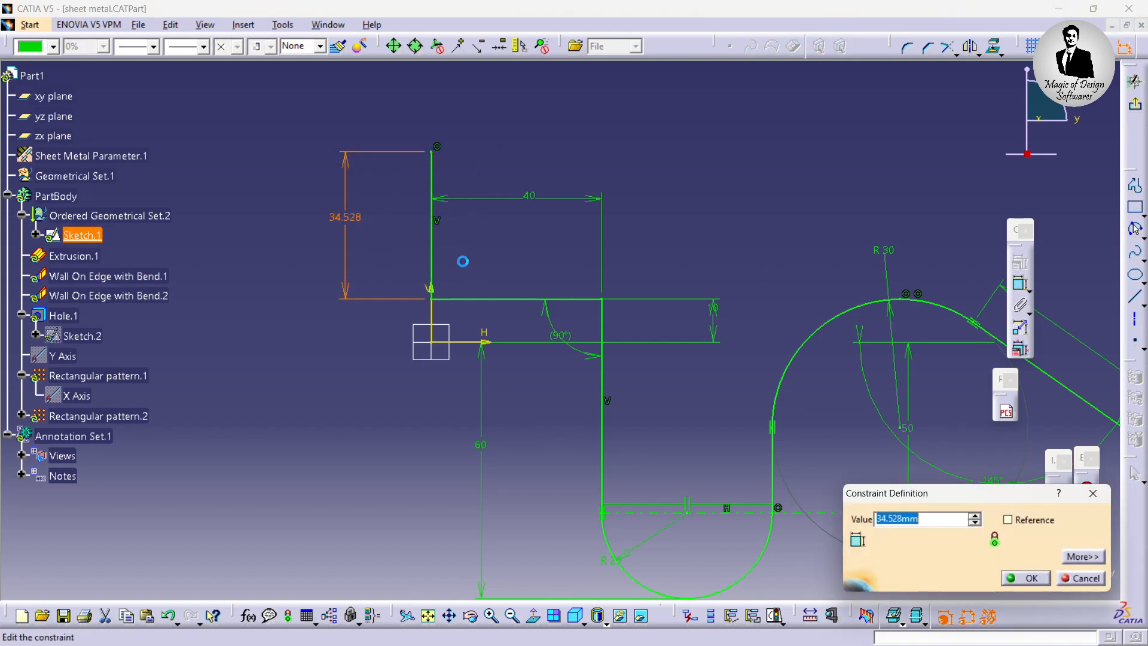
{"action": "key", "text": "Return"}
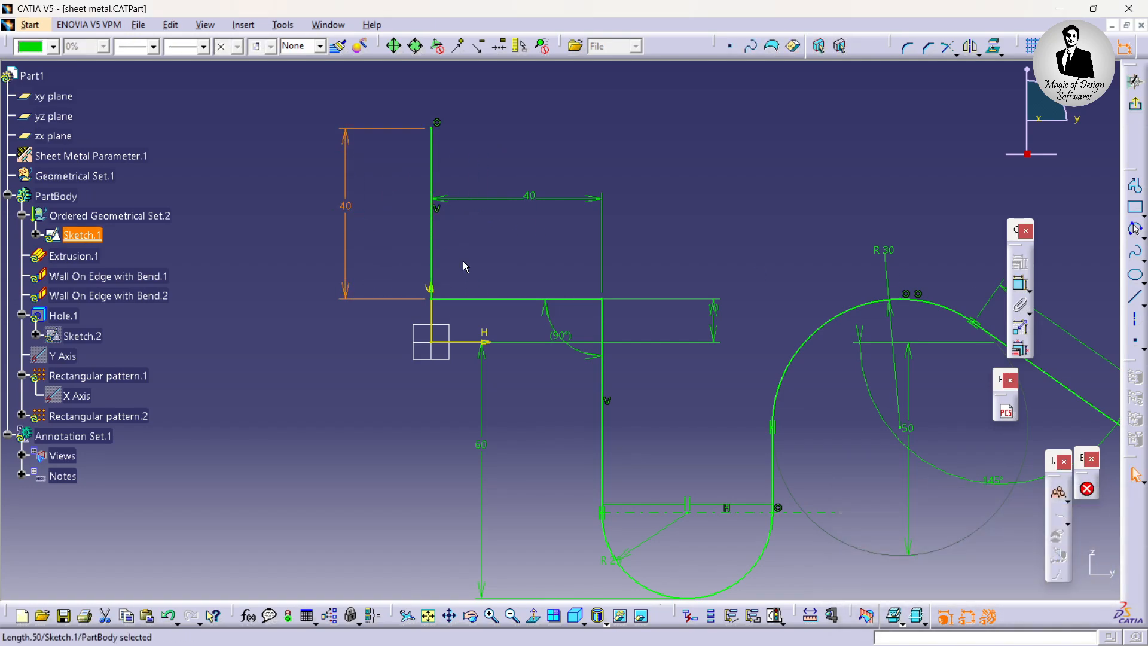
{"action": "left_click", "coordinate": [525, 153]}
Step: Try to add a length dimension to the short vertical line between the reference sketch's two arcs, and undo it
{"action": "middle_click_drag", "start_coordinate": [502, 280], "coordinate": [217, 80]}
{"action": "middle_click_drag", "start_coordinate": [518, 351], "coordinate": [422, 427]}
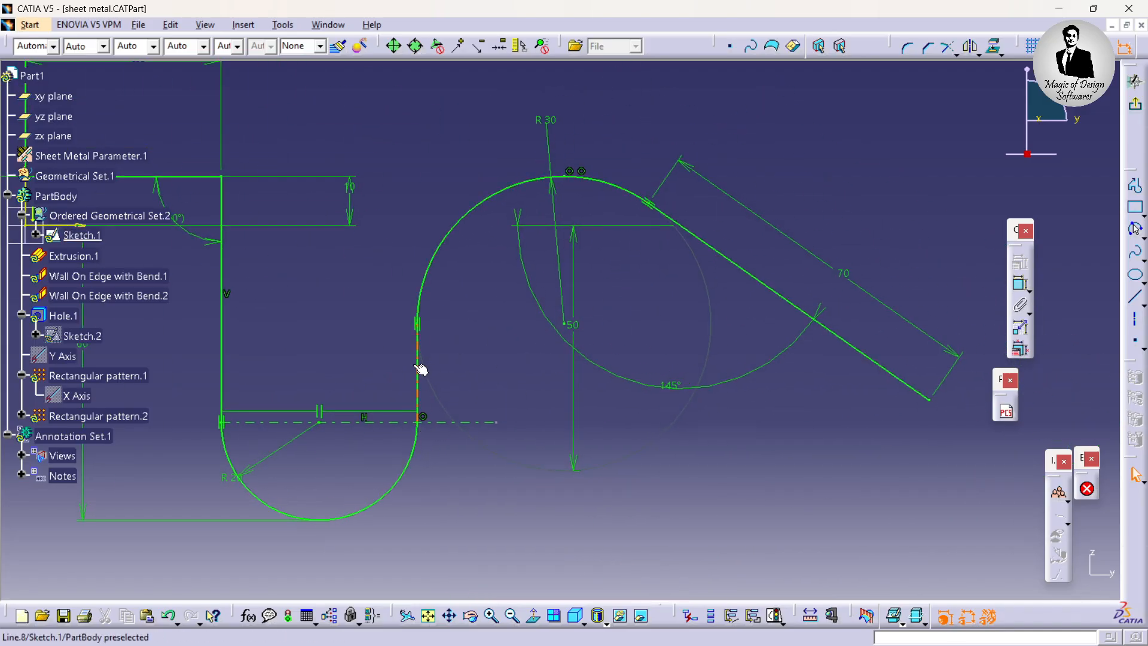
{"action": "left_click", "coordinate": [424, 370]}
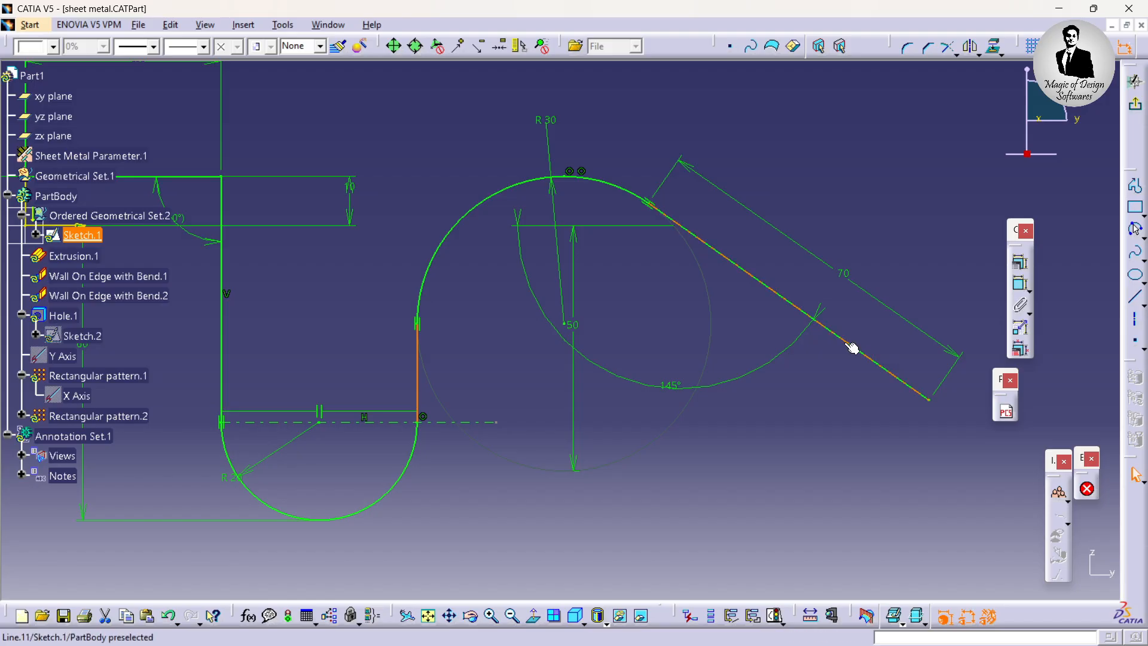
{"action": "middle_click_drag", "start_coordinate": [852, 346], "coordinate": [944, 344]}
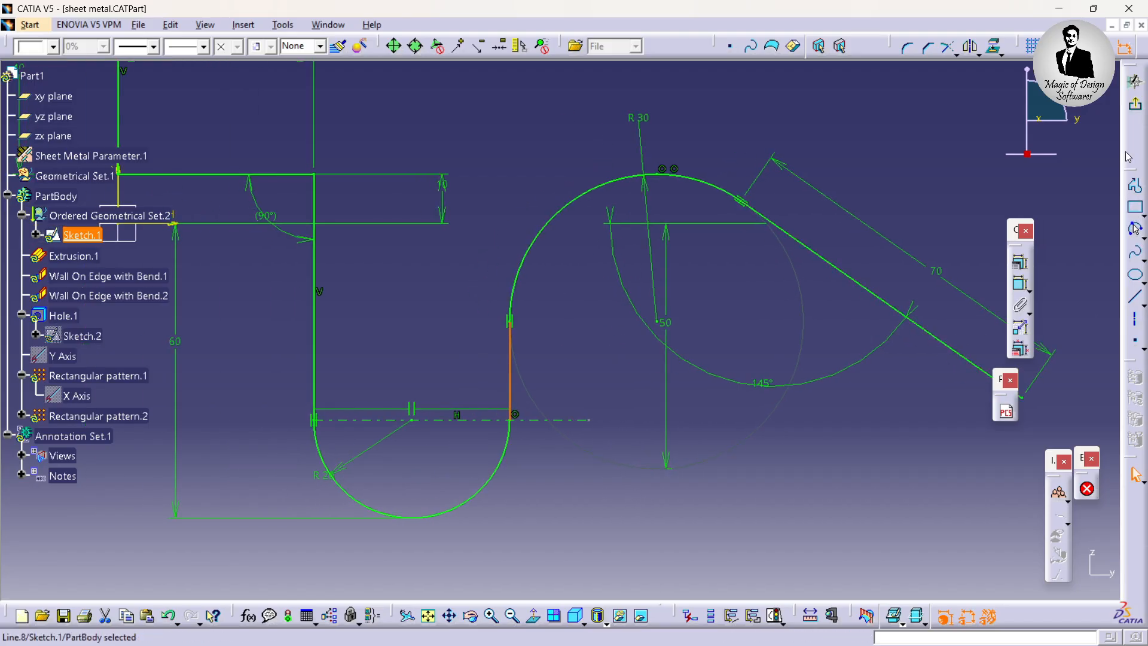
{"action": "left_click", "coordinate": [1021, 284]}
{"action": "left_click", "coordinate": [430, 338]}
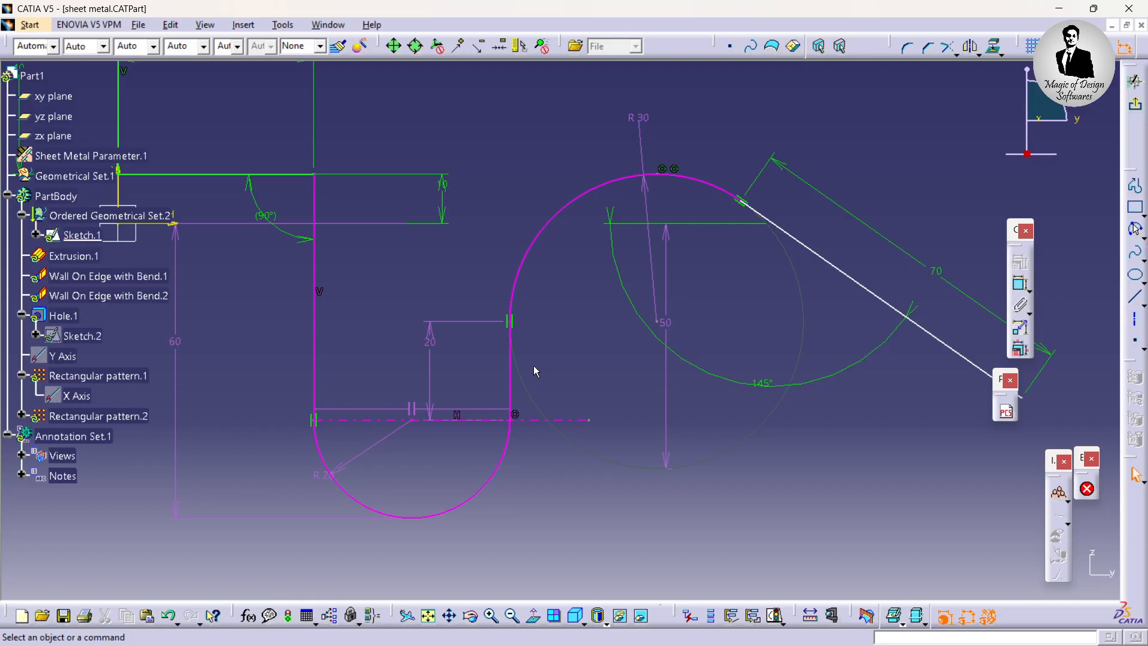
{"action": "key", "text": "ctrl+z"}
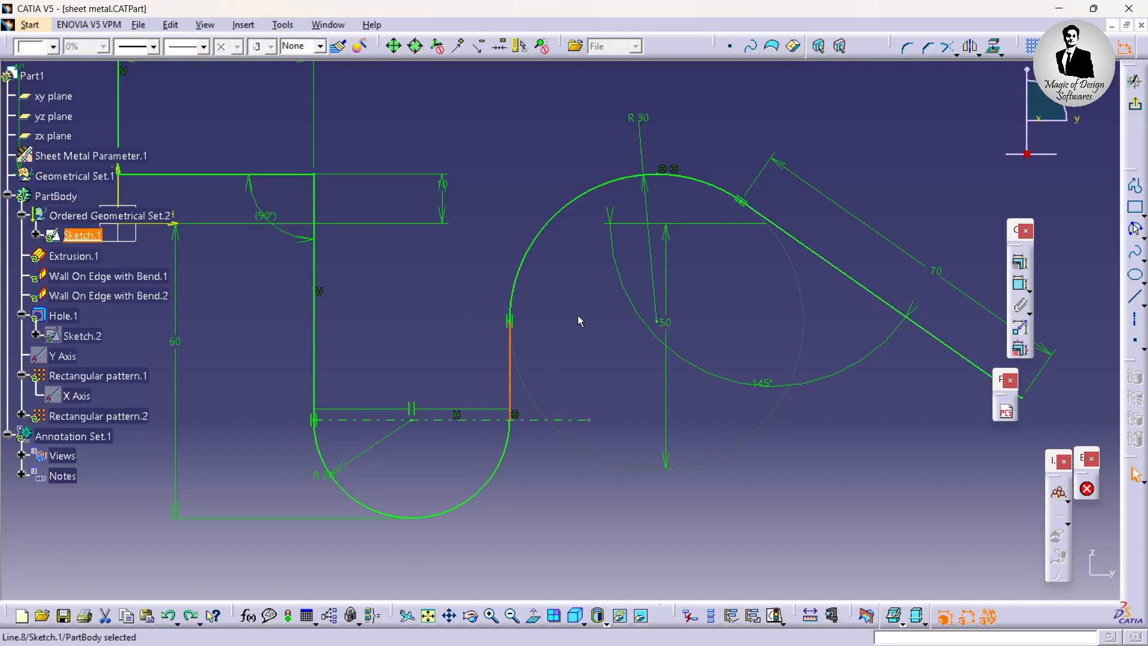
Step: Switch to the Part2 sketch and move the lower arc's radius dimension closer to the arc
{"action": "middle_click_drag", "start_coordinate": [526, 345], "coordinate": [580, 384]}
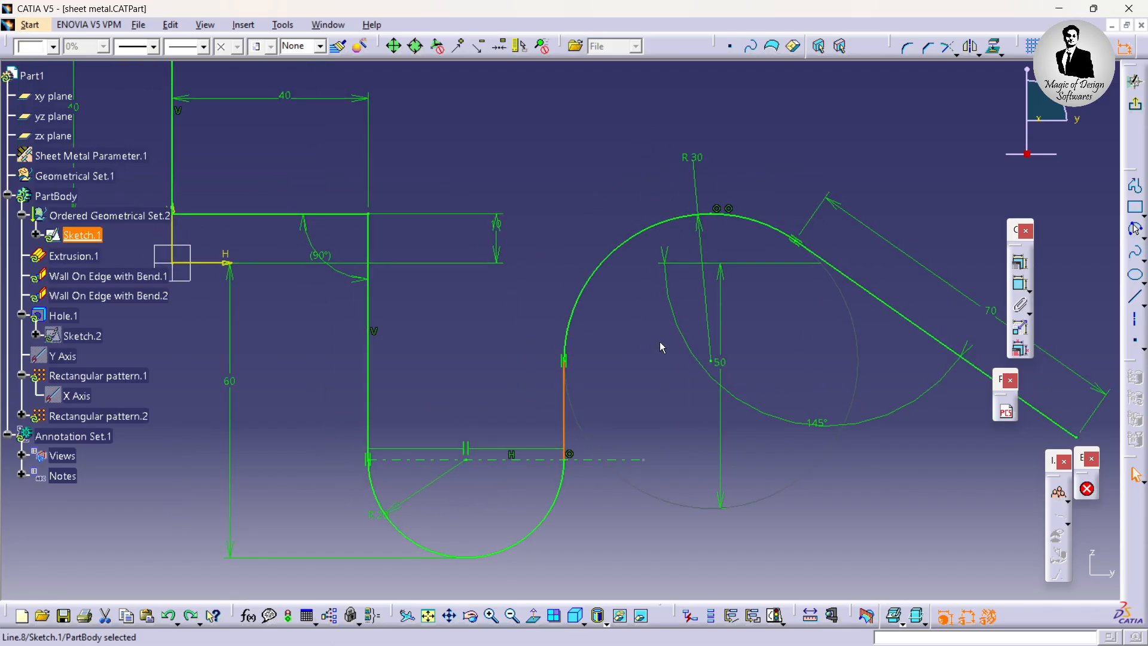
{"action": "left_click", "coordinate": [703, 161]}
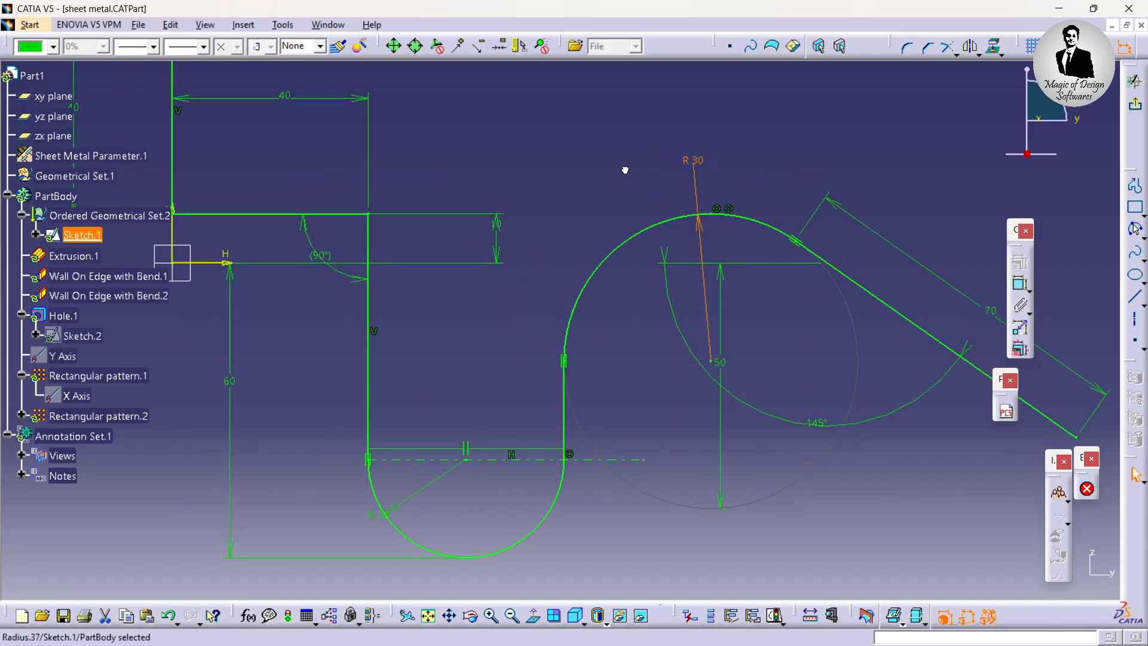
{"action": "left_click", "coordinate": [328, 25]}
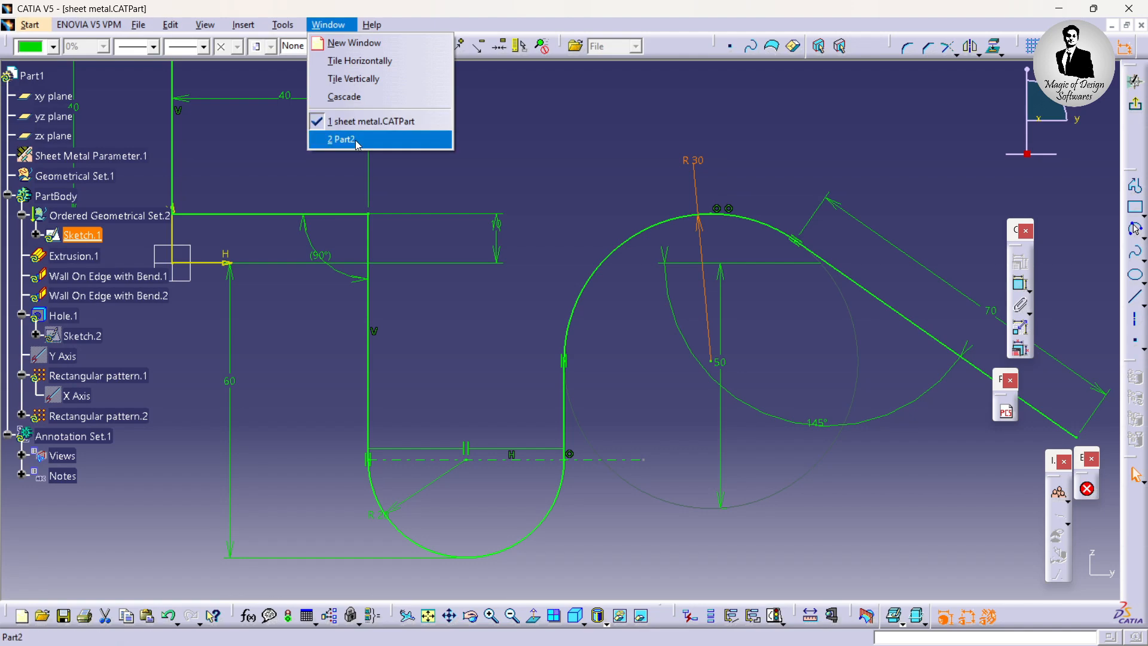
{"action": "left_click", "coordinate": [341, 138]}
{"action": "middle_click_drag", "start_coordinate": [707, 227], "coordinate": [673, 266]}
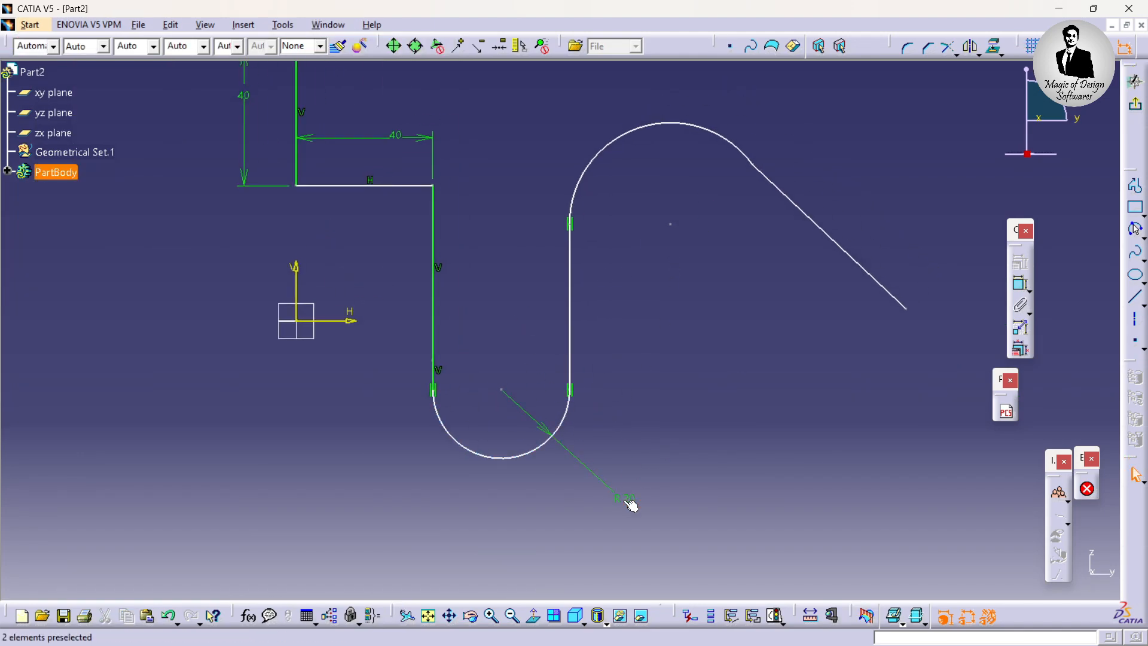
{"action": "left_click_drag", "start_coordinate": [629, 504], "coordinate": [580, 470]}
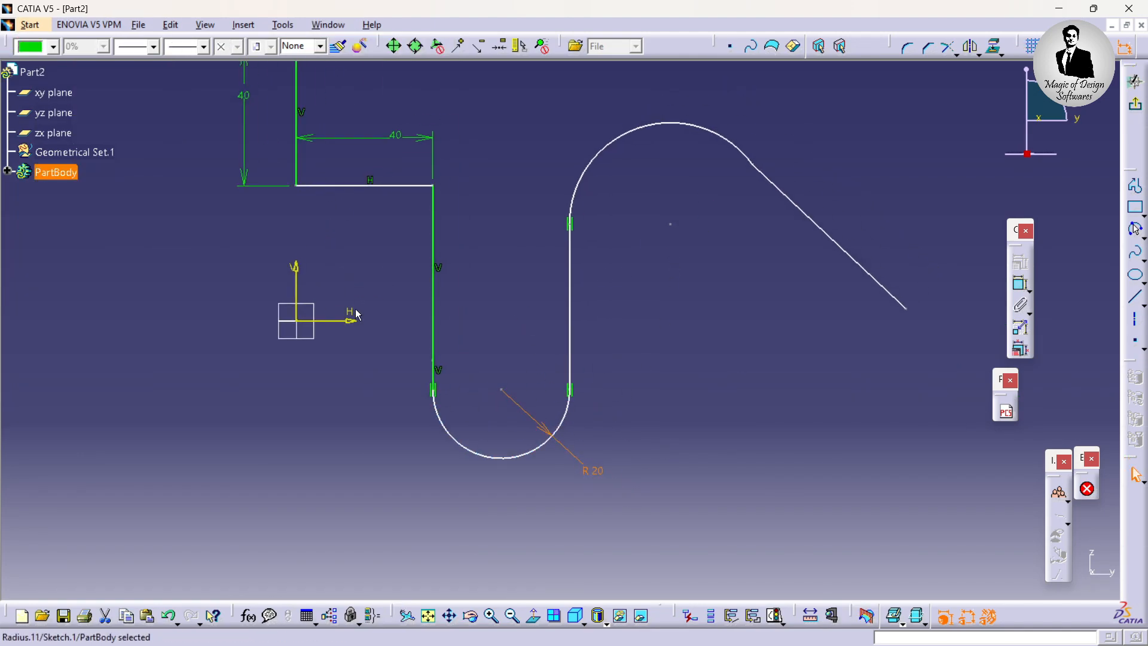
Step: Check how the lower arc is positioned from the H axis in sheet metal.CATPart, and return to Part2
{"action": "left_click", "coordinate": [327, 25]}
{"action": "left_click", "coordinate": [353, 121]}
{"action": "mouse_move", "coordinate": [415, 185]}
{"action": "middle_mouse_down"}
{"action": "mouse_move", "coordinate": [398, 165]}
{"action": "mouse_move", "coordinate": [386, 202]}
{"action": "middle_mouse_up"}
{"action": "left_click", "coordinate": [384, 217]}
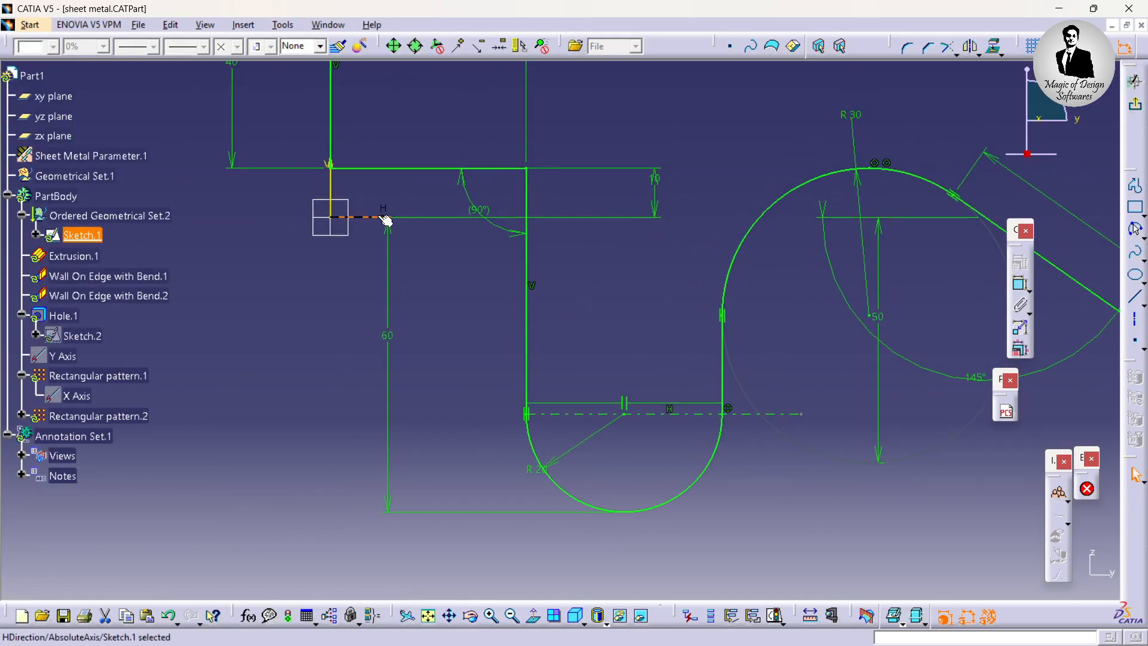
{"action": "left_click", "coordinate": [327, 24]}
{"action": "left_click", "coordinate": [383, 140]}
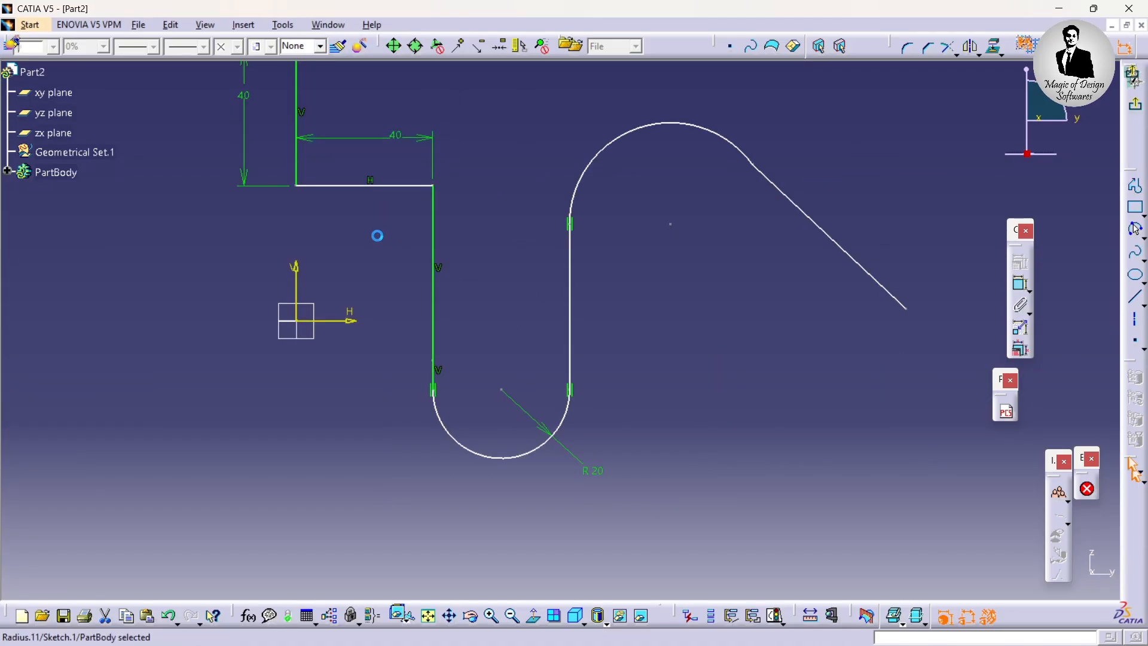
Step: Dimension the distance from the H axis to the lower arc's lowest point and set it to 60 mm
{"action": "left_click", "coordinate": [345, 321]}
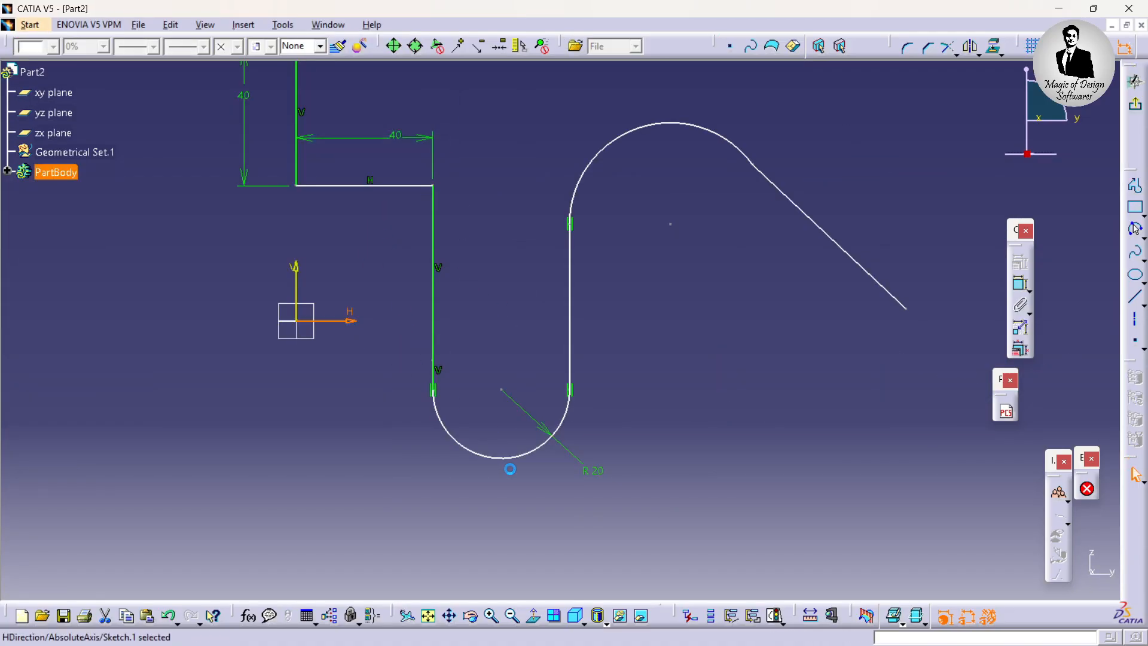
{"action": "left_click", "coordinate": [519, 459], "text": "ctrl"}
{"action": "left_click", "coordinate": [1021, 283]}
{"action": "left_click", "coordinate": [327, 390]}
{"action": "double_click", "coordinate": [328, 384]}
{"action": "type", "text": "60mm"}
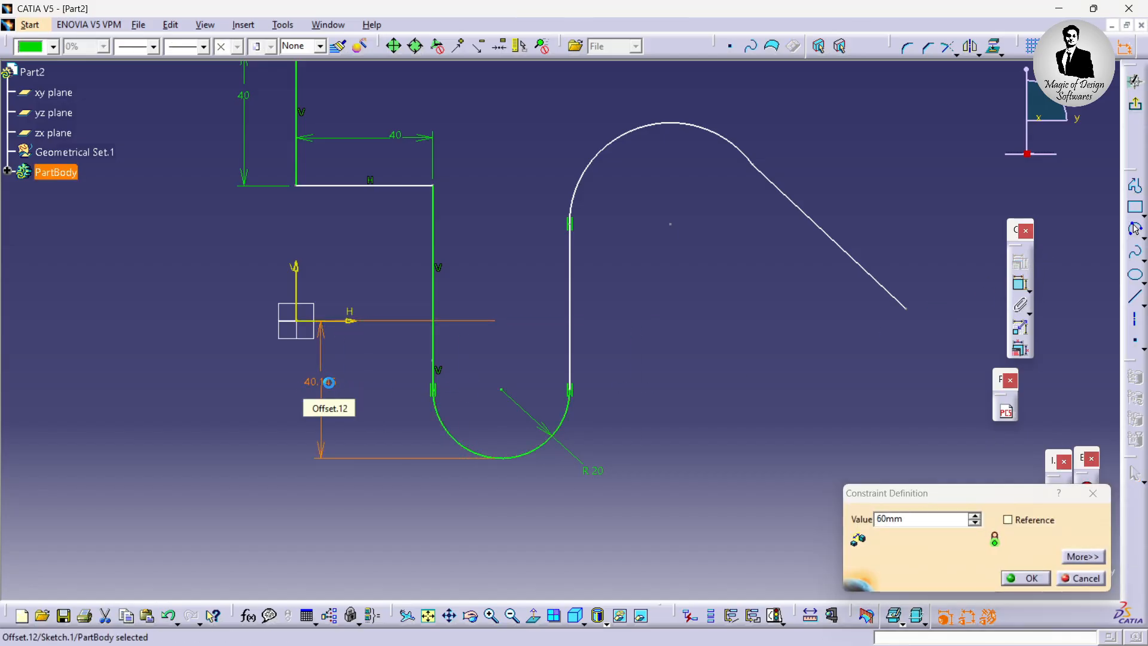
{"action": "key", "text": "Return"}
Step: Move the upper horizontal line down to about 23 mm above the H axis
{"action": "left_click", "coordinate": [389, 196]}
{"action": "left_click_drag", "start_coordinate": [385, 186], "coordinate": [377, 242]}
{"action": "left_click", "coordinate": [470, 224]}
{"action": "mouse_move", "coordinate": [473, 238]}
{"action": "middle_mouse_down"}
{"action": "mouse_move", "coordinate": [464, 174]}
{"action": "mouse_move", "coordinate": [464, 185]}
{"action": "middle_mouse_up"}
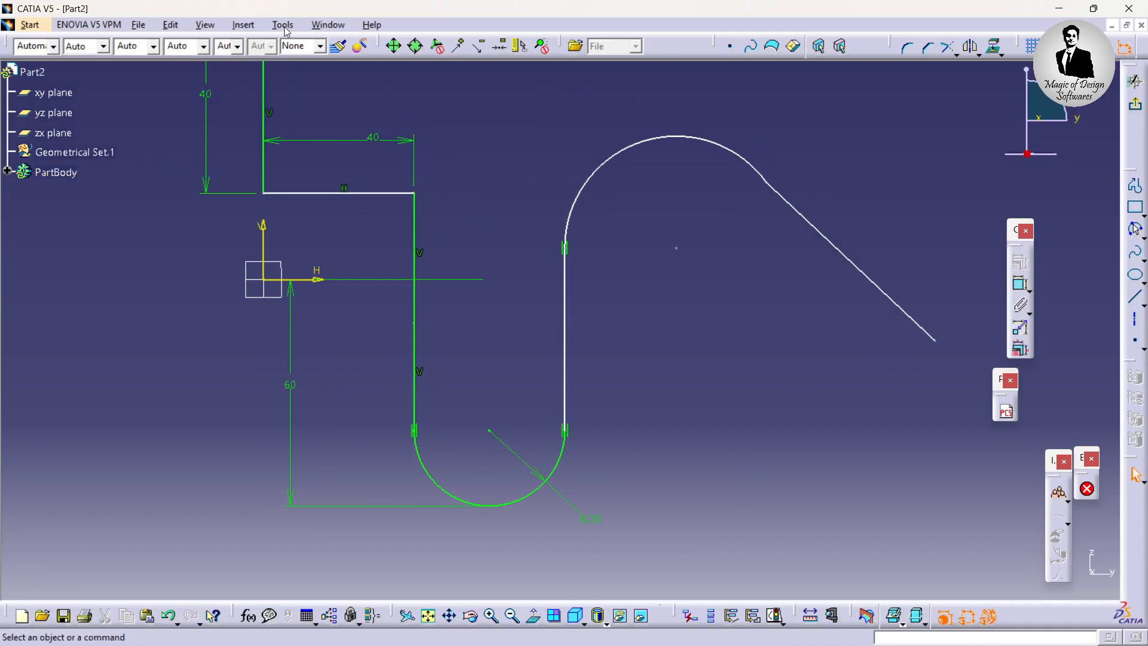
Step: Check the upper horizontal line's offset from the H axis in sheet metal.CATPart, and return to Part2
{"action": "left_click", "coordinate": [329, 25]}
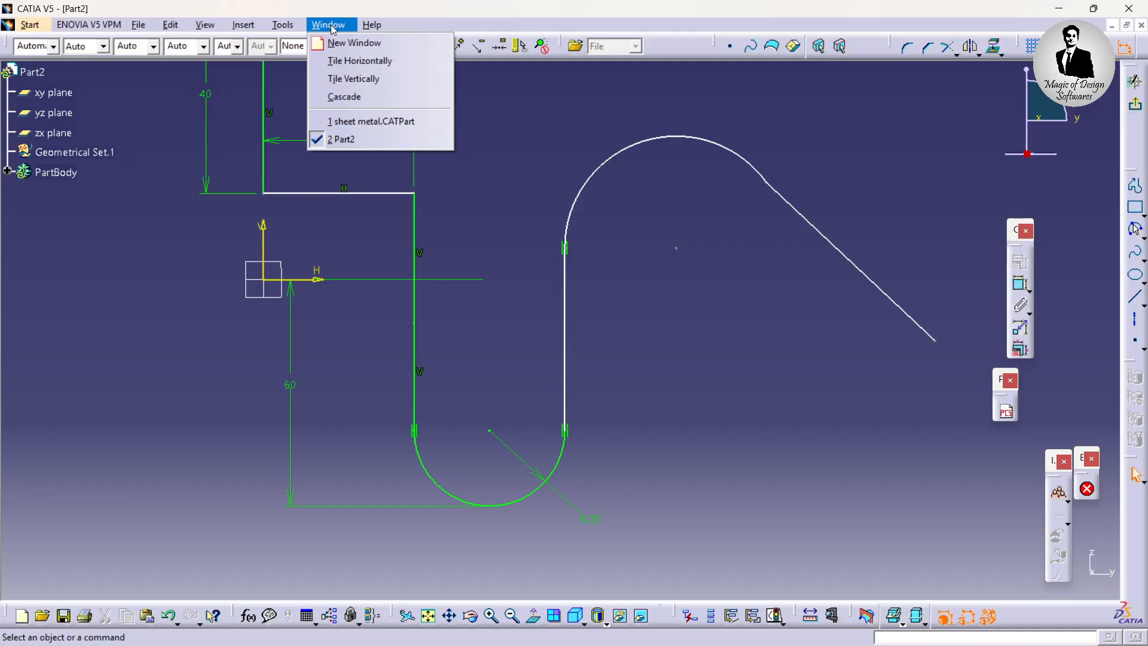
{"action": "left_click", "coordinate": [377, 122]}
{"action": "middle_click_drag", "start_coordinate": [455, 243], "coordinate": [449, 270]}
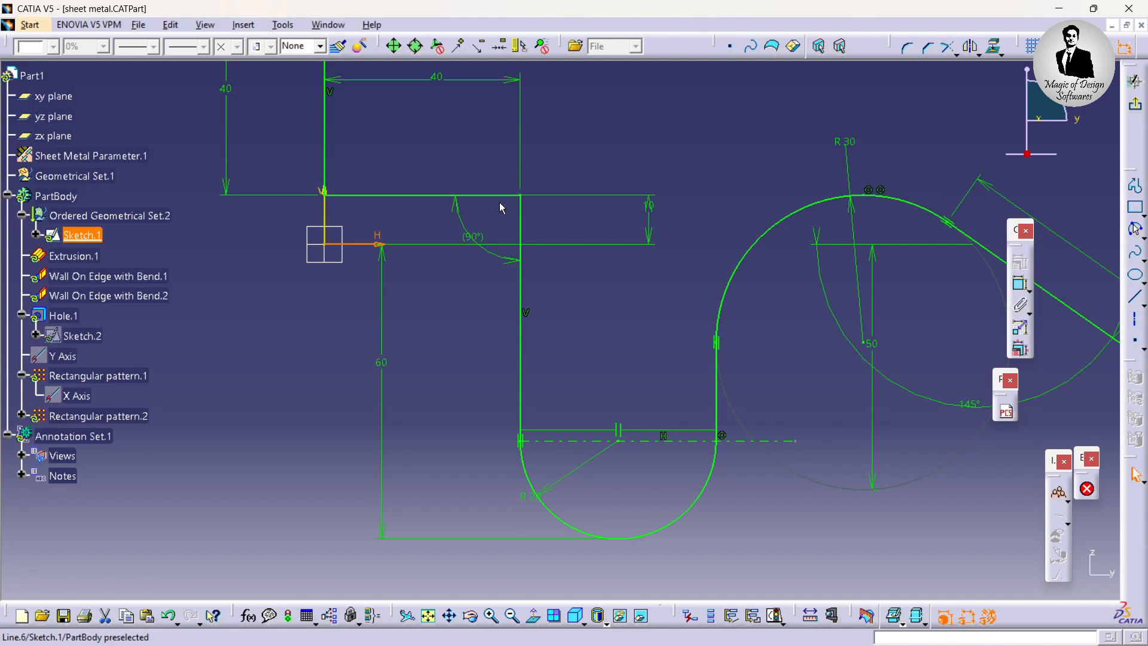
{"action": "middle_click_drag", "start_coordinate": [748, 357], "coordinate": [669, 312]}
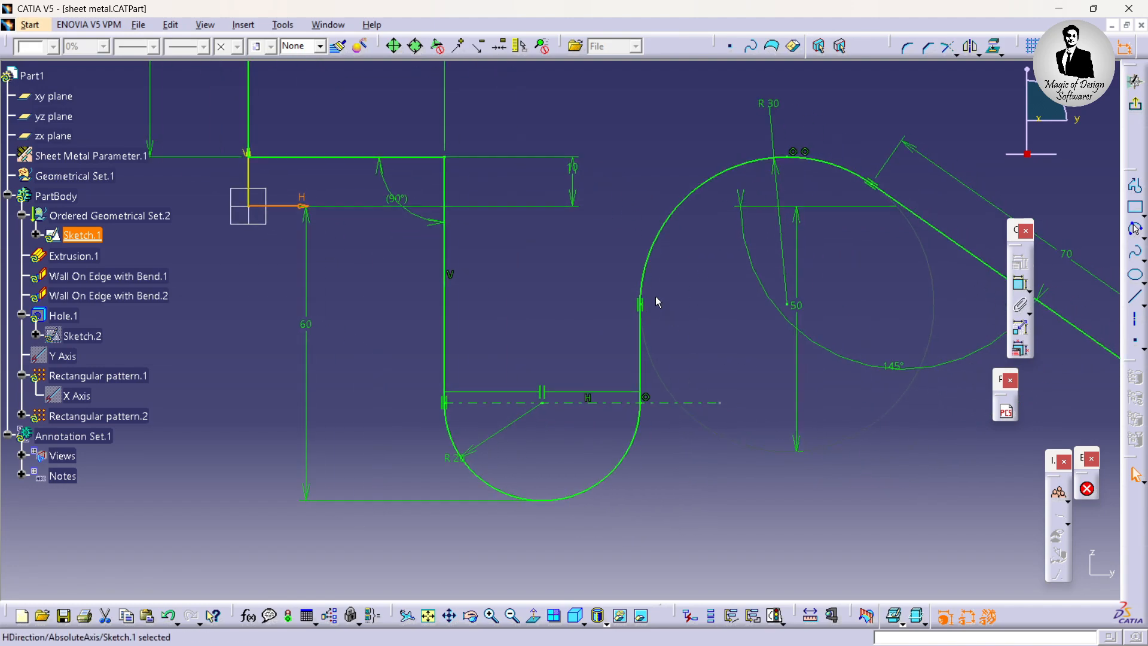
{"action": "left_click", "coordinate": [616, 174]}
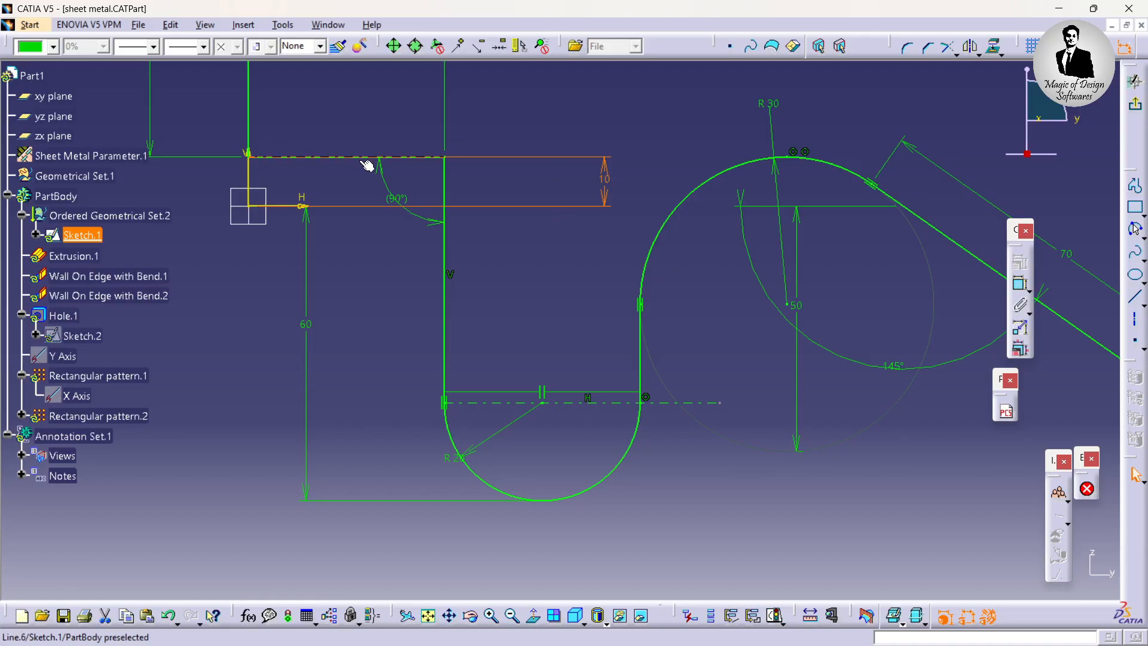
{"action": "left_click", "coordinate": [328, 24]}
{"action": "left_click", "coordinate": [384, 136]}
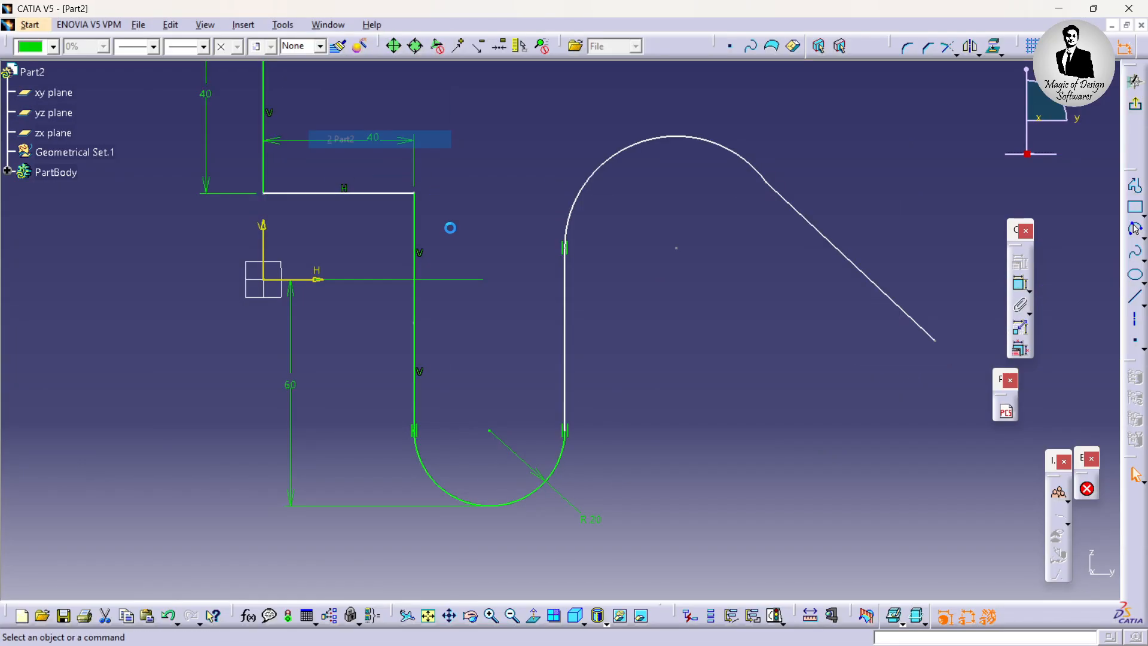
Step: Dimension the distance between the upper horizontal line and the H axis and set it to 10 mm
{"action": "left_click", "coordinate": [313, 281], "text": "ctrl"}
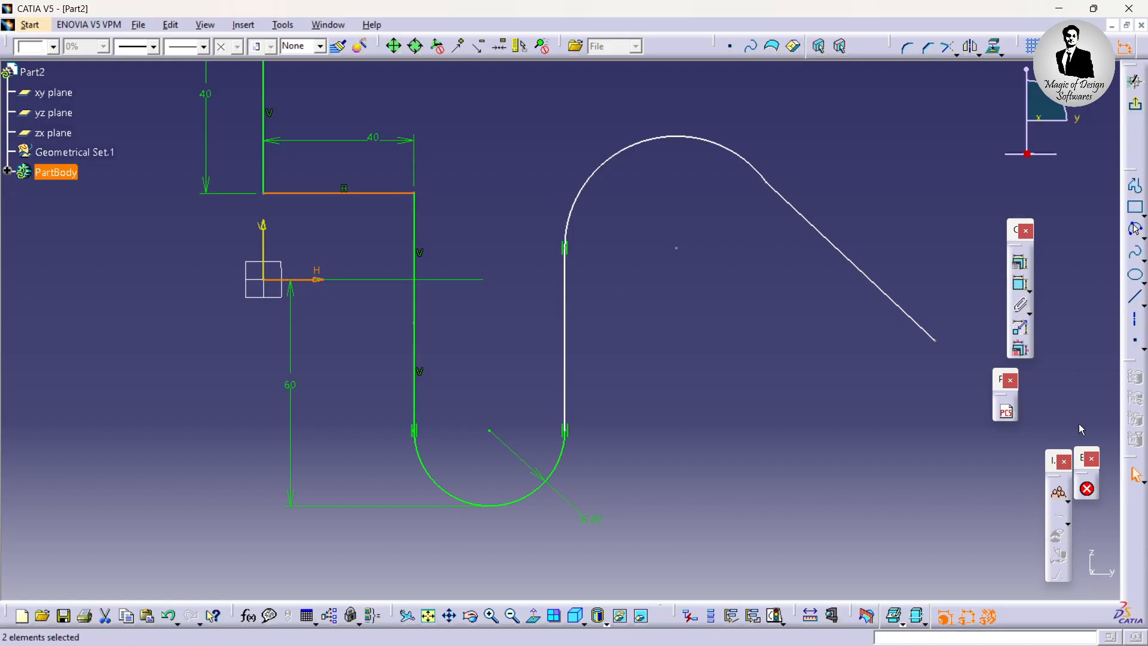
{"action": "left_click", "coordinate": [1021, 262]}
{"action": "left_click", "coordinate": [443, 216]}
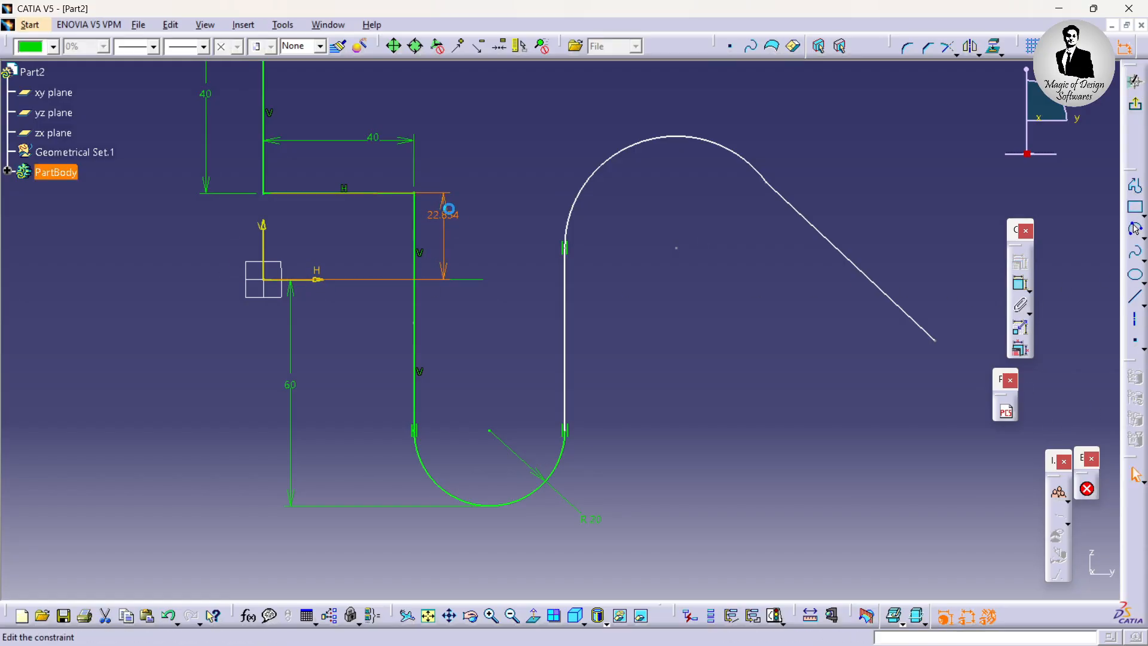
{"action": "double_click", "coordinate": [447, 212]}
{"action": "type", "text": "10"}
{"action": "key", "text": "Return"}
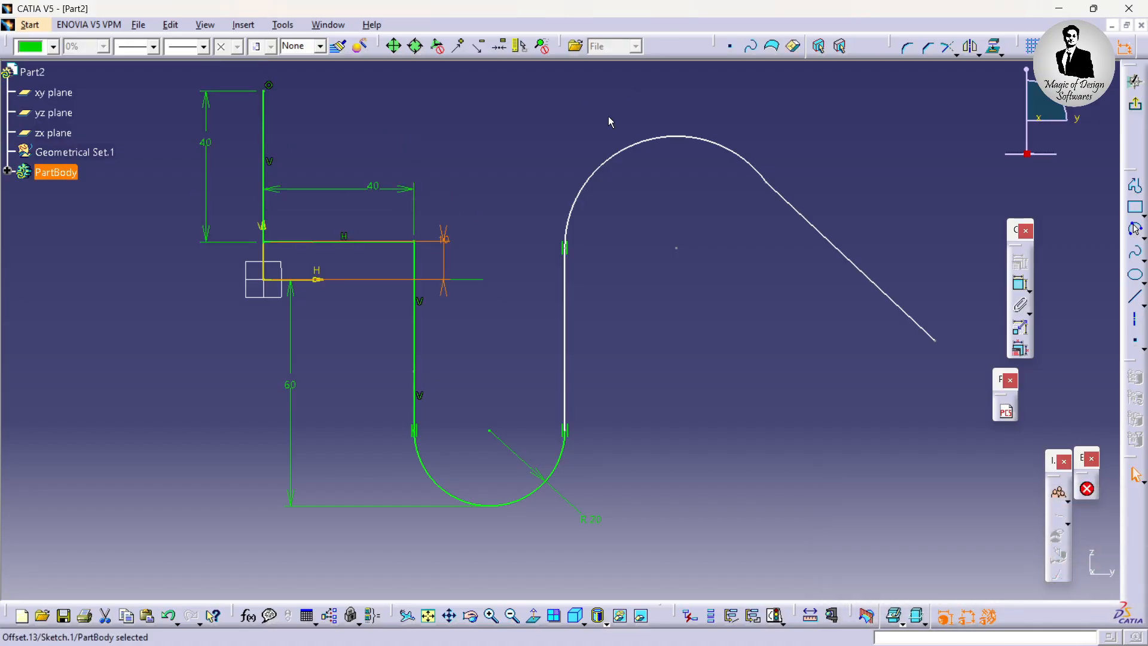
{"action": "left_click", "coordinate": [450, 262]}
Step: Dimension the vertical line joining the lower and upper arcs and set its length to 20 mm
{"action": "mouse_move", "coordinate": [519, 261]}
{"action": "middle_mouse_down"}
{"action": "mouse_move", "coordinate": [423, 222]}
{"action": "mouse_move", "coordinate": [440, 262]}
{"action": "middle_mouse_up"}
{"action": "left_click", "coordinate": [469, 280]}
{"action": "left_click", "coordinate": [471, 285]}
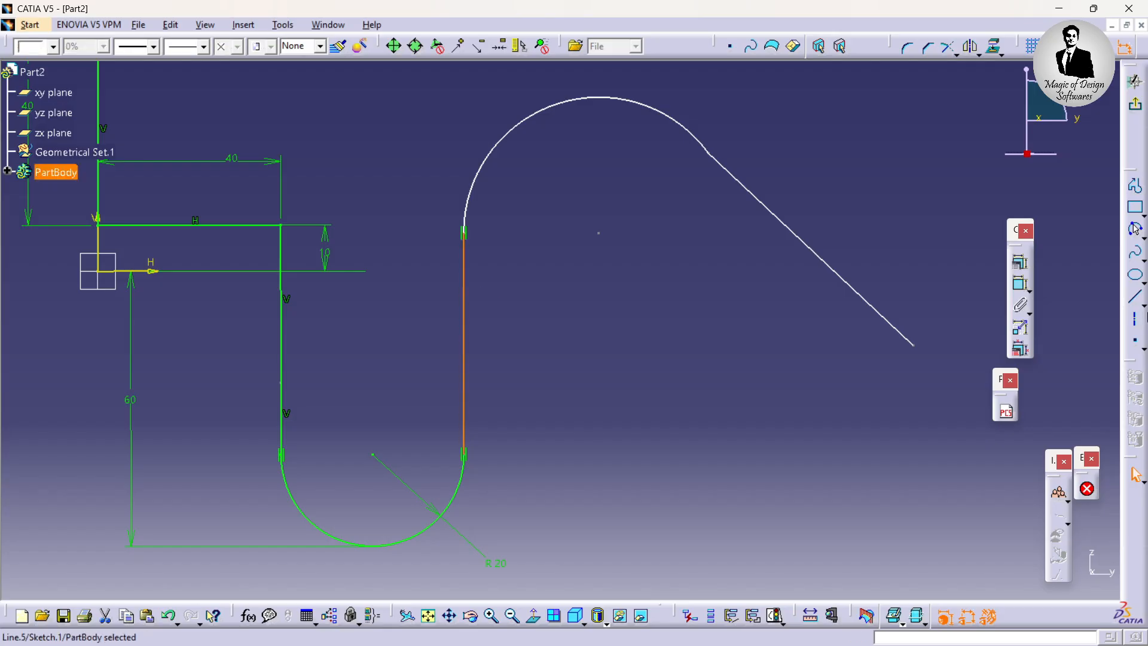
{"action": "left_click", "coordinate": [1022, 285]}
{"action": "left_click", "coordinate": [529, 336]}
{"action": "double_click", "coordinate": [541, 346]}
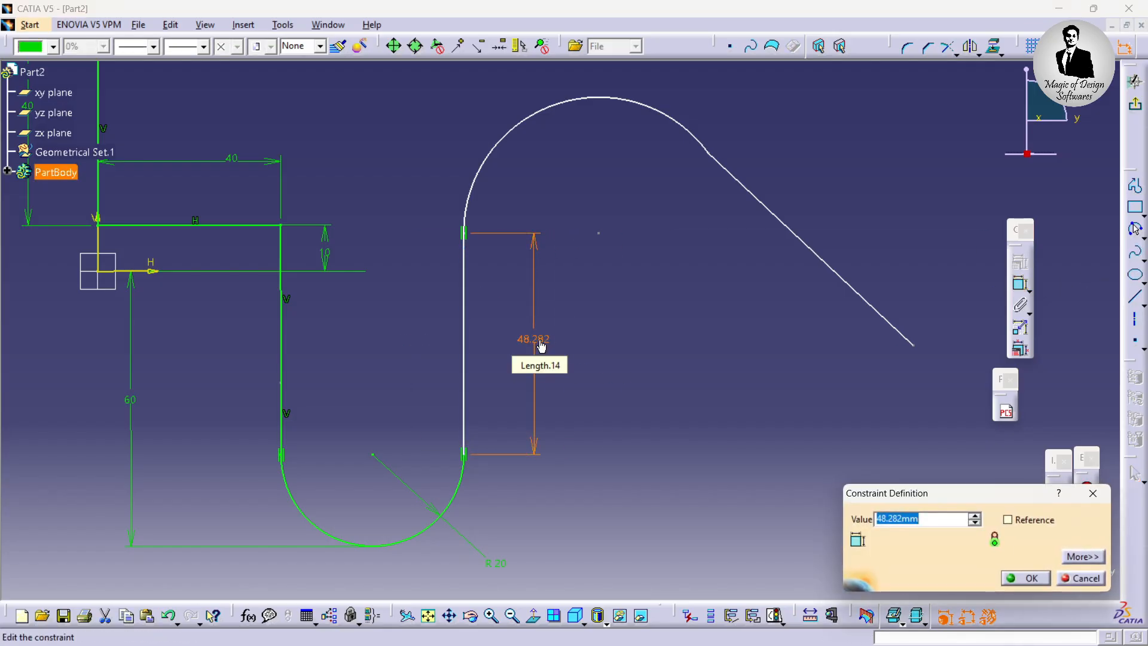
{"action": "type", "text": "20"}
{"action": "key", "text": "Return"}
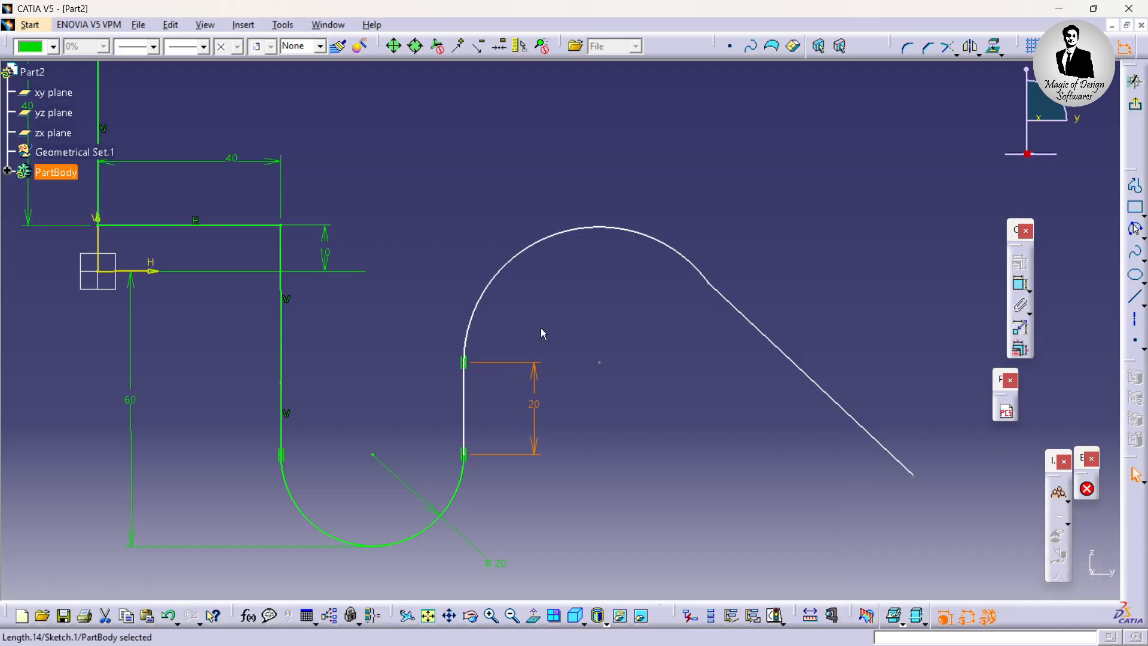
Step: Add a radius dimension to the upper arc, placing it just above the curve
{"action": "left_click", "coordinate": [652, 239]}
{"action": "left_click", "coordinate": [1013, 283]}
{"action": "left_click", "coordinate": [659, 200]}
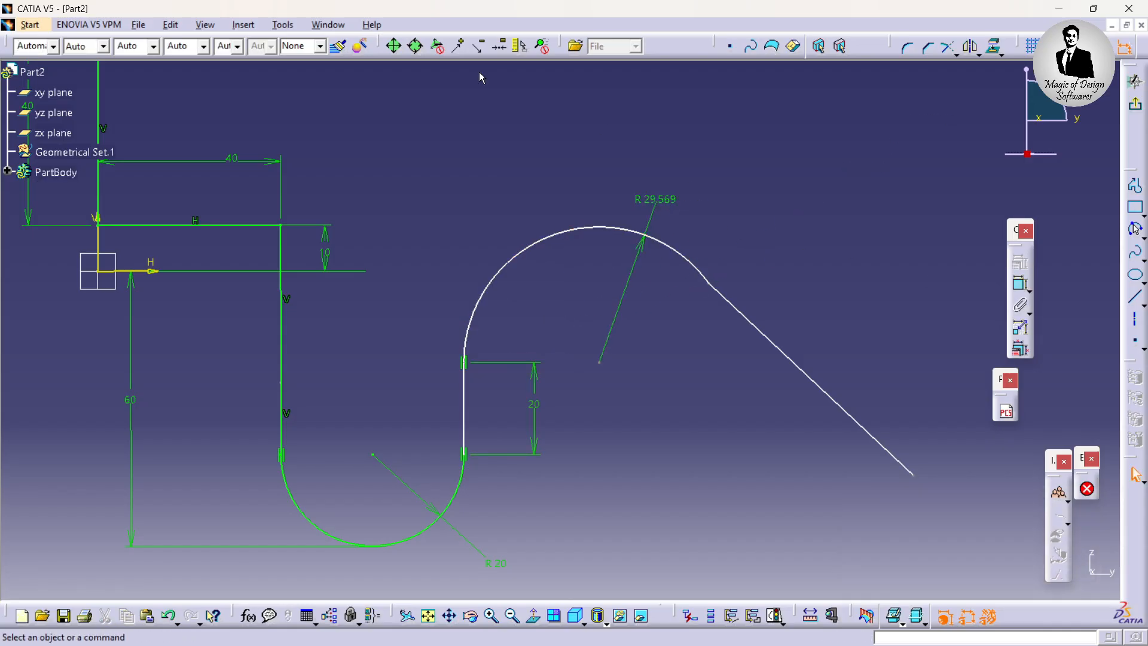
Step: Check the upper arc's radius and the slanted line's length and angle in sheet metal.CATPart, and return to Part2
{"action": "left_click", "coordinate": [329, 25]}
{"action": "left_click", "coordinate": [359, 122]}
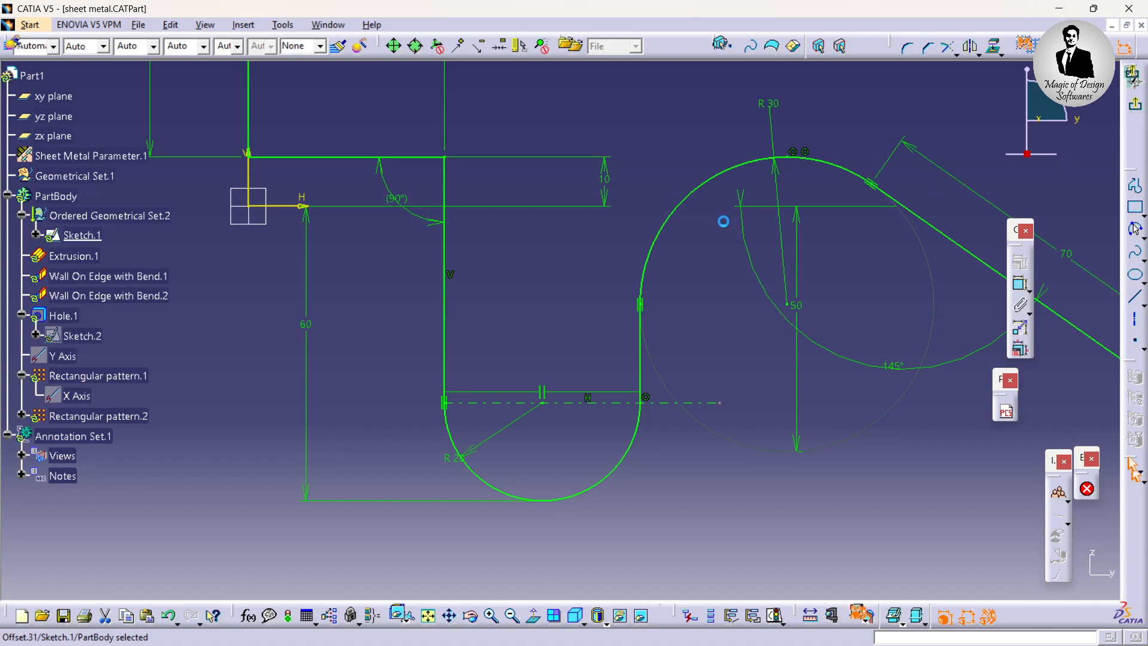
{"action": "middle_click_drag", "start_coordinate": [745, 239], "coordinate": [608, 227]}
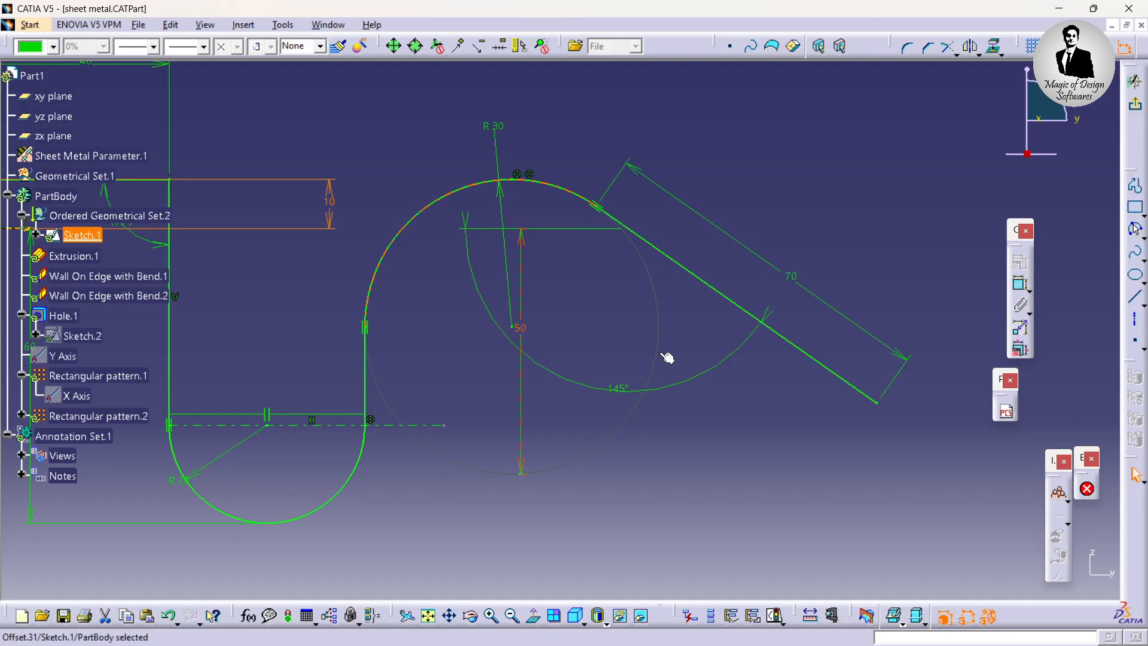
{"action": "left_click", "coordinate": [328, 24]}
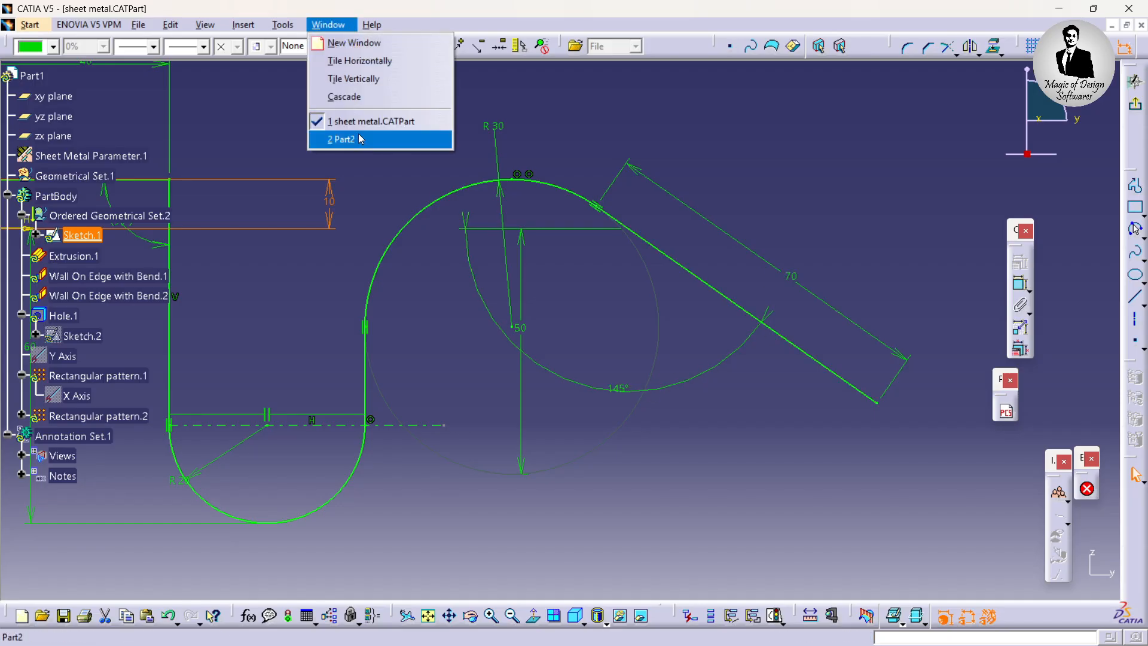
{"action": "left_click", "coordinate": [341, 139]}
Step: Set the upper arc's radius to 30 mm
{"action": "double_click", "coordinate": [668, 202]}
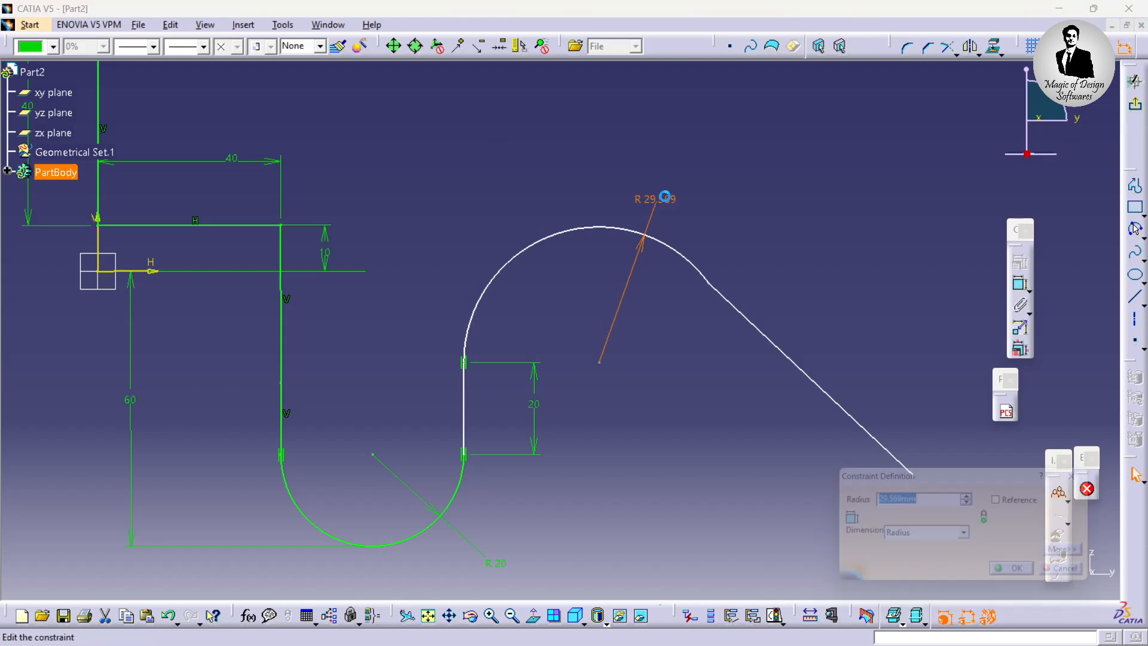
{"action": "type", "text": "30"}
{"action": "key", "text": "Return"}
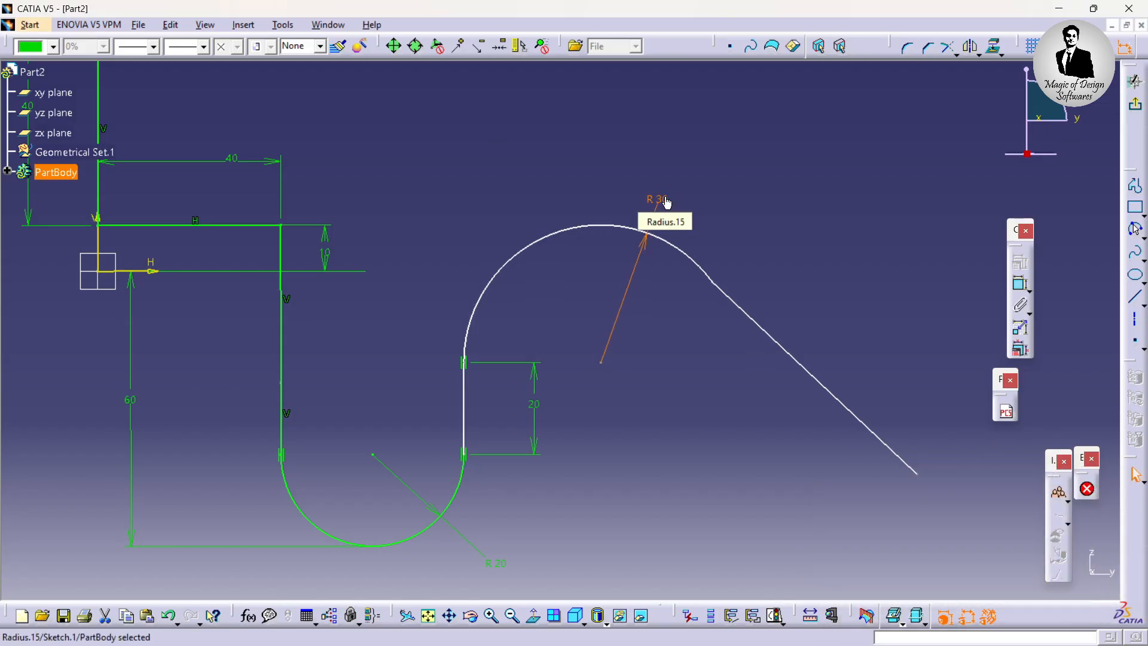
Step: Dimension the slanted line's length and set it to 70 mm
{"action": "left_click", "coordinate": [809, 372]}
{"action": "left_click", "coordinate": [1021, 284]}
{"action": "left_click", "coordinate": [871, 322]}
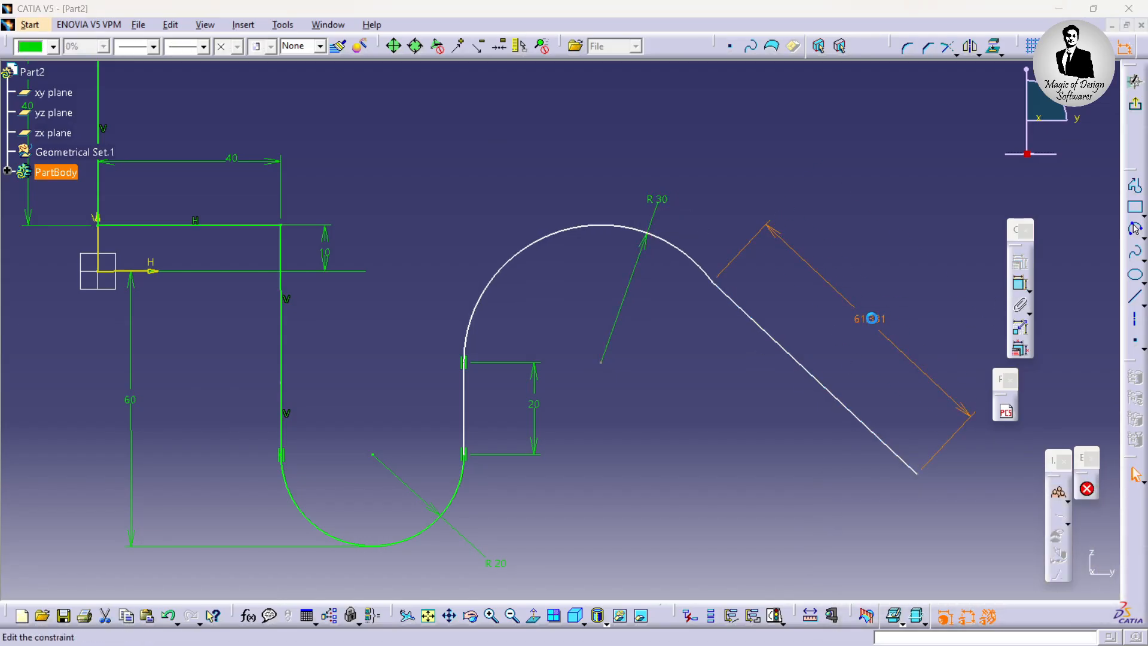
{"action": "double_click", "coordinate": [874, 322]}
{"action": "key", "text": "Return"}
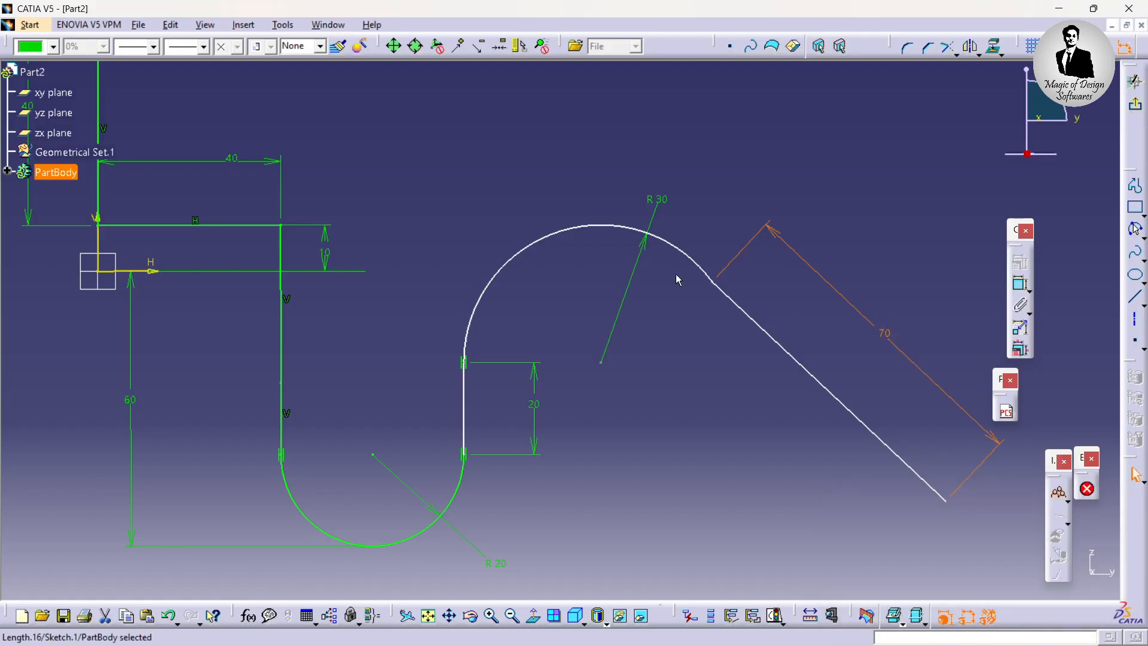
Step: Make the upper arc and the slanted line tangent to each other with a tangency constraint
{"action": "left_click", "coordinate": [690, 261]}
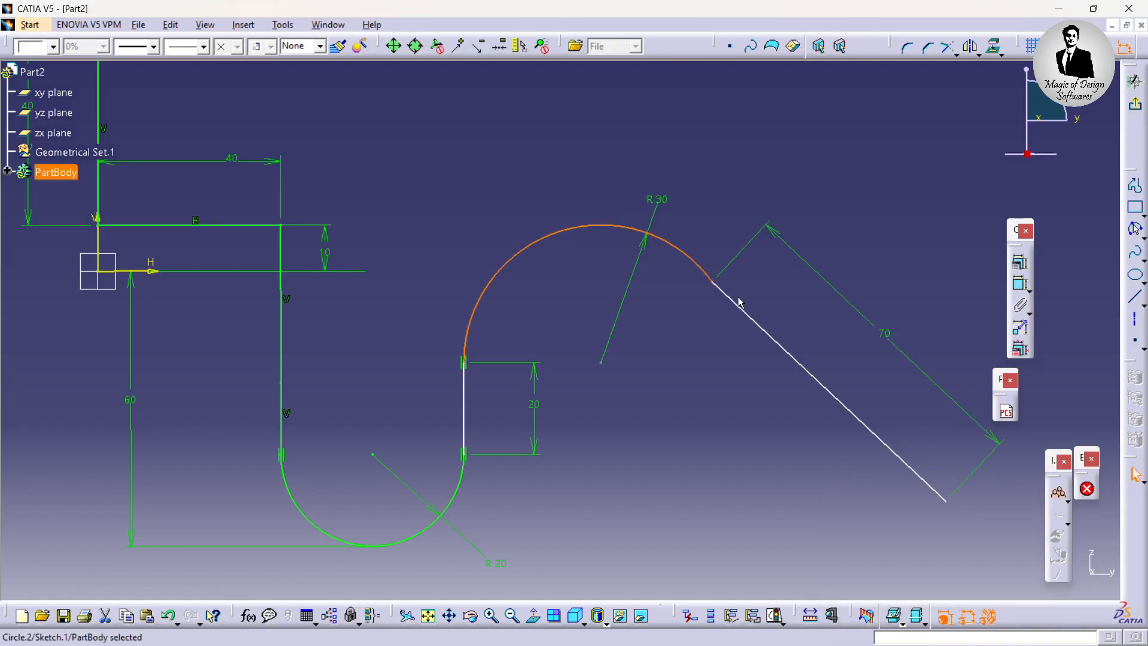
{"action": "left_click", "coordinate": [743, 308], "text": "ctrl"}
{"action": "left_click", "coordinate": [1012, 285]}
{"action": "right_click", "coordinate": [921, 268]}
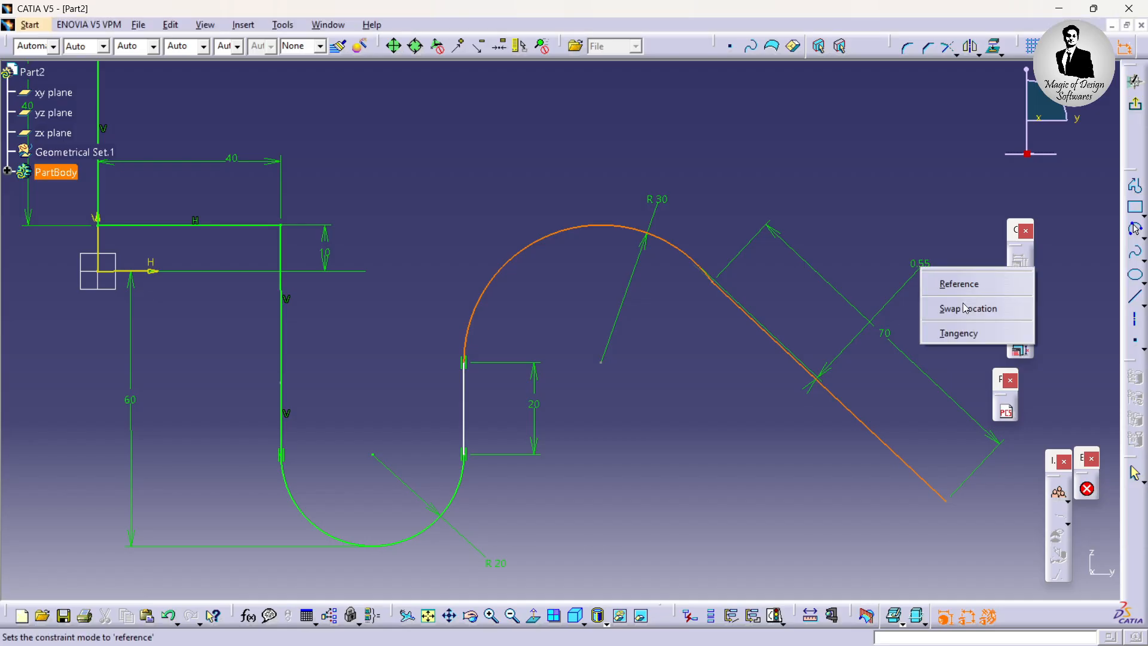
{"action": "left_click", "coordinate": [952, 332]}
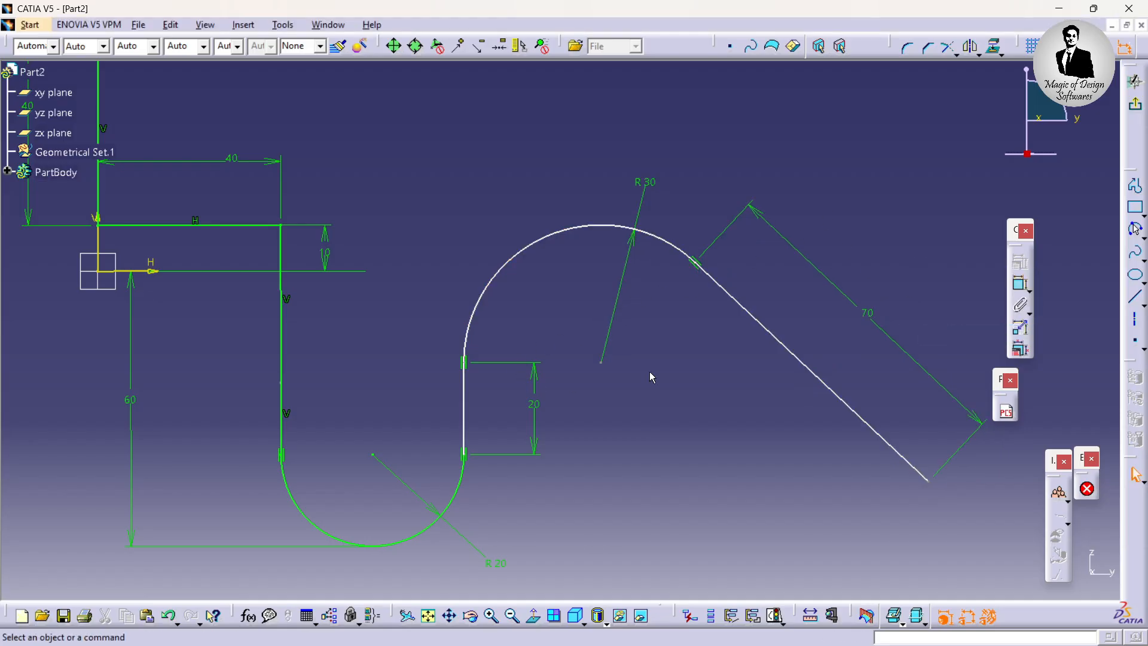
Step: Dimension the angle between the slanted line and the H axis and set it to 145 degrees
{"action": "left_click", "coordinate": [1020, 283]}
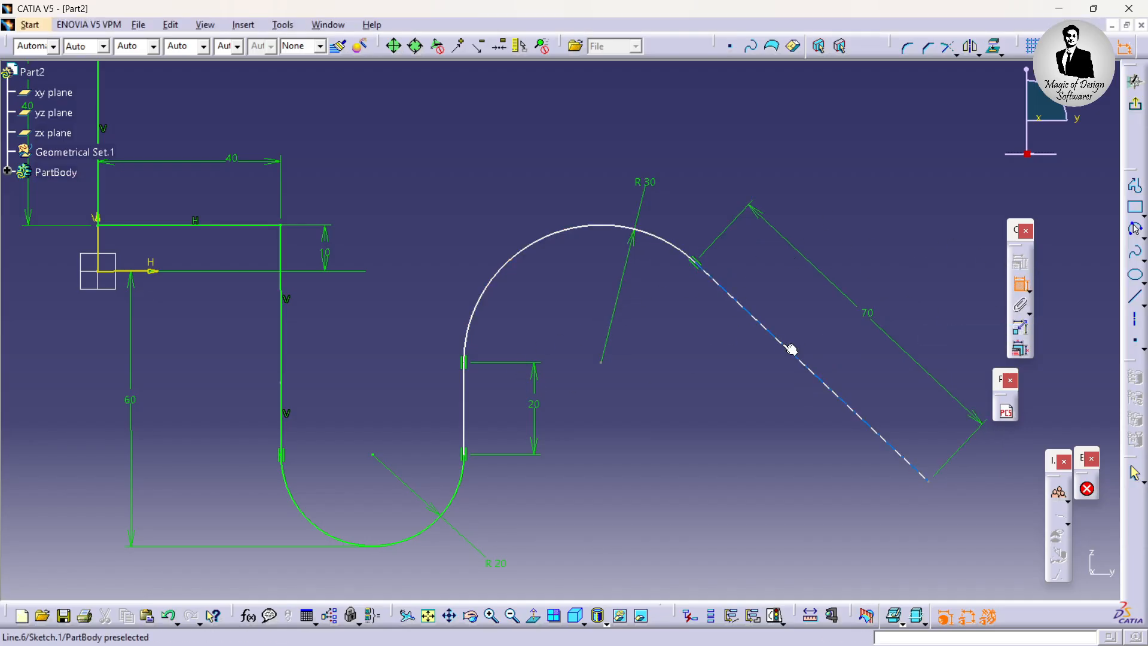
{"action": "left_click", "coordinate": [790, 351]}
{"action": "left_click", "coordinate": [149, 271]}
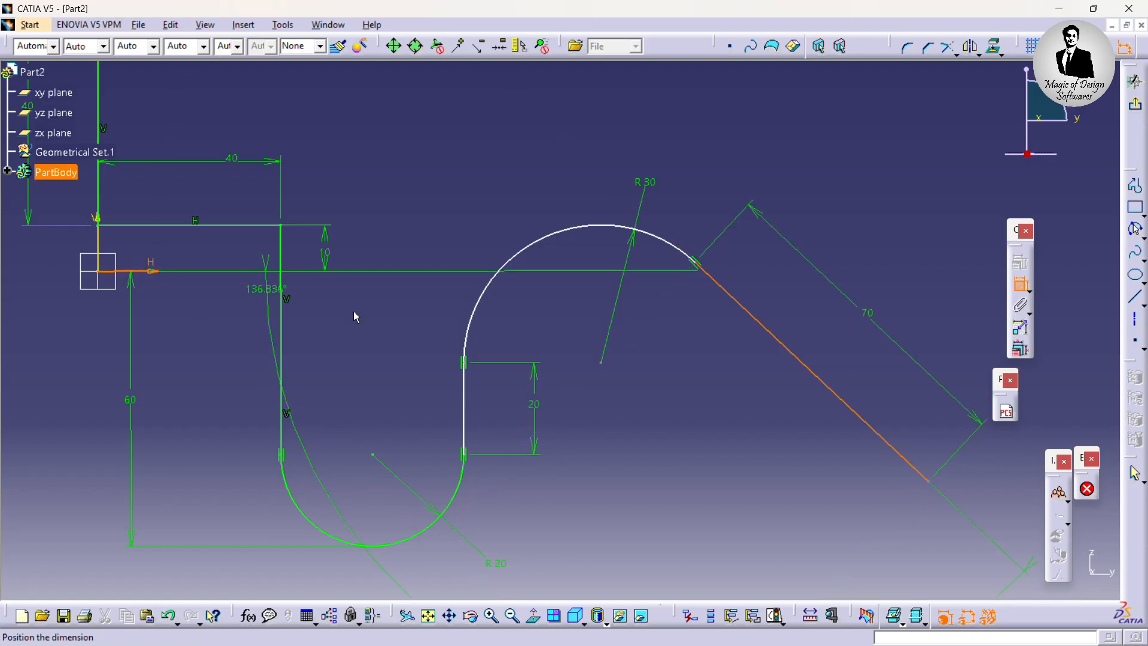
{"action": "left_click", "coordinate": [661, 364]}
{"action": "double_click", "coordinate": [662, 362]}
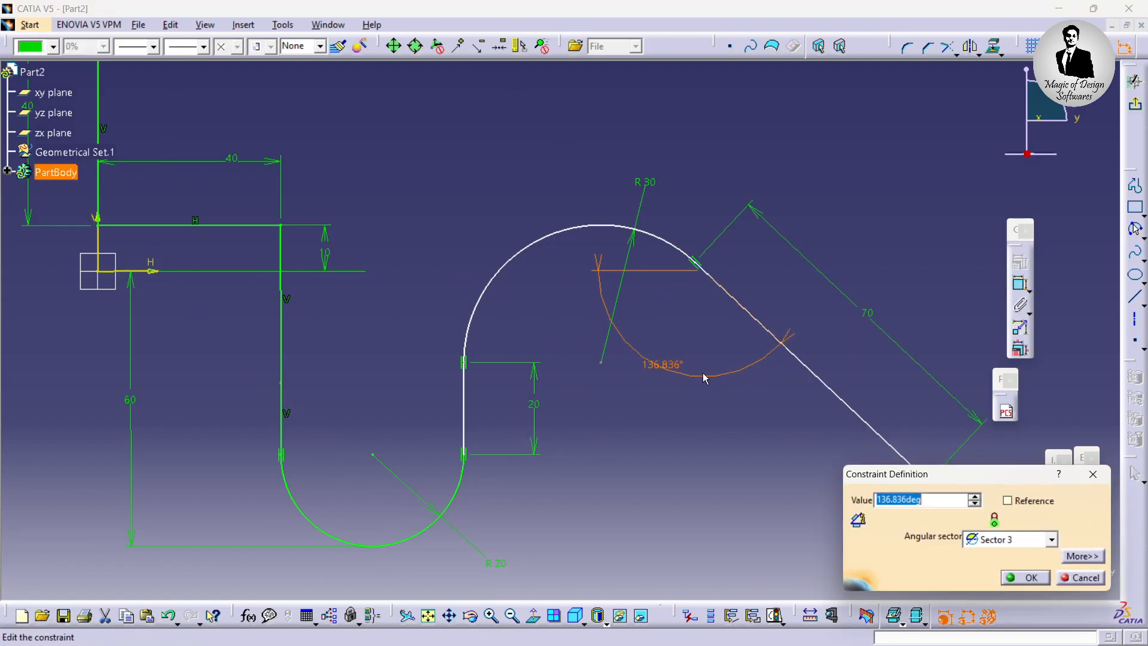
{"action": "type", "text": "145"}
{"action": "key", "text": "Return"}
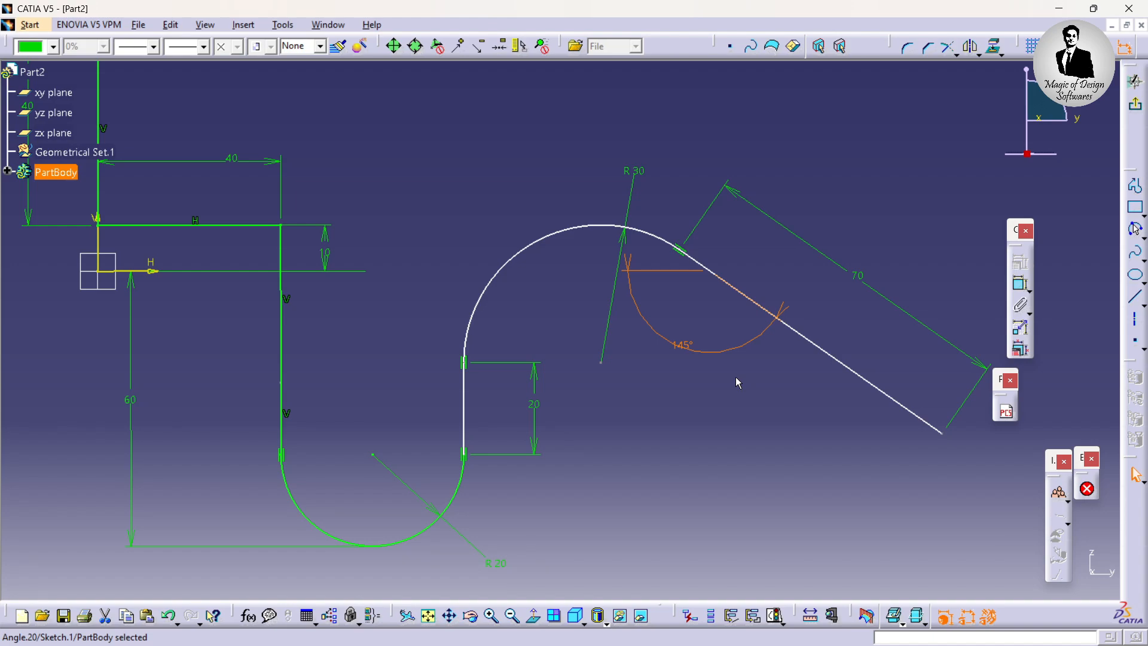
{"action": "left_click", "coordinate": [725, 366]}
{"action": "mouse_move", "coordinate": [723, 364]}
{"action": "middle_mouse_down"}
{"action": "mouse_move", "coordinate": [756, 319]}
{"action": "mouse_move", "coordinate": [751, 367]}
{"action": "mouse_move", "coordinate": [646, 389]}
{"action": "middle_mouse_up"}
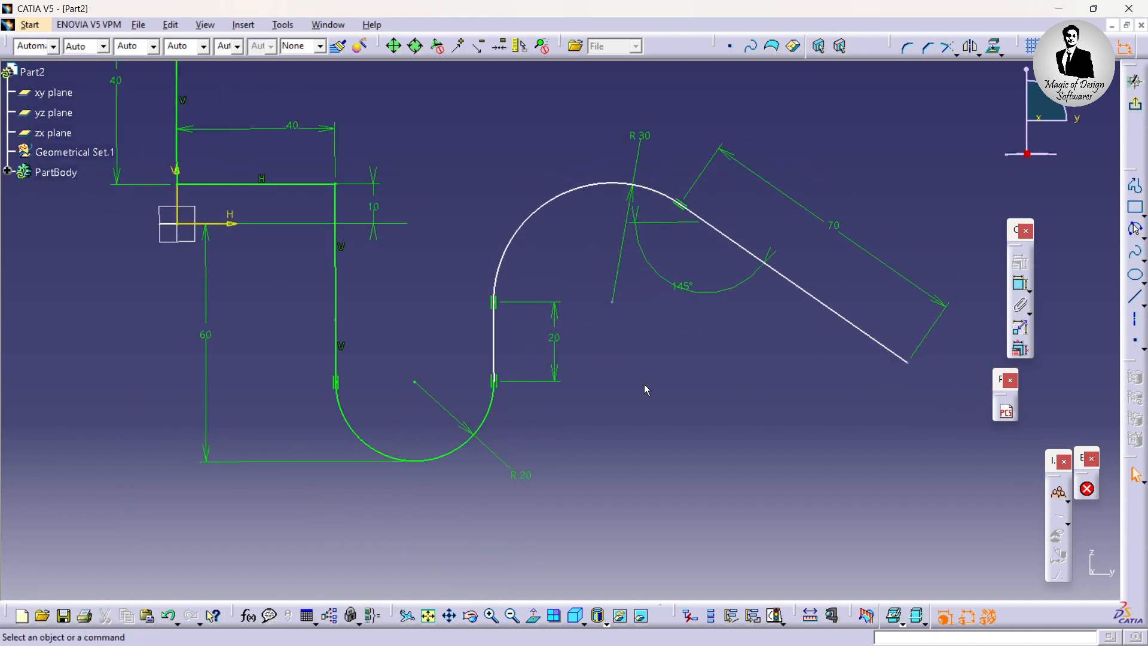
Step: Constrain the short vertical line between the two arcs parallel to the long vertical line
{"action": "left_click_drag", "start_coordinate": [492, 348], "coordinate": [592, 356]}
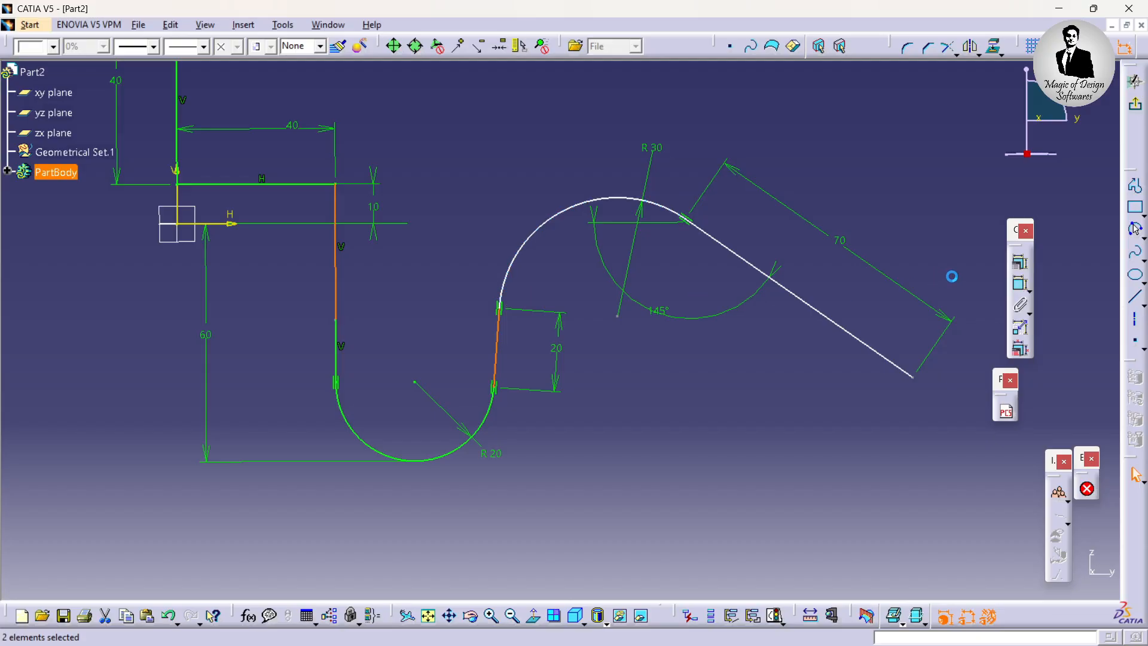
{"action": "left_click", "coordinate": [1021, 284]}
{"action": "right_click", "coordinate": [579, 196]}
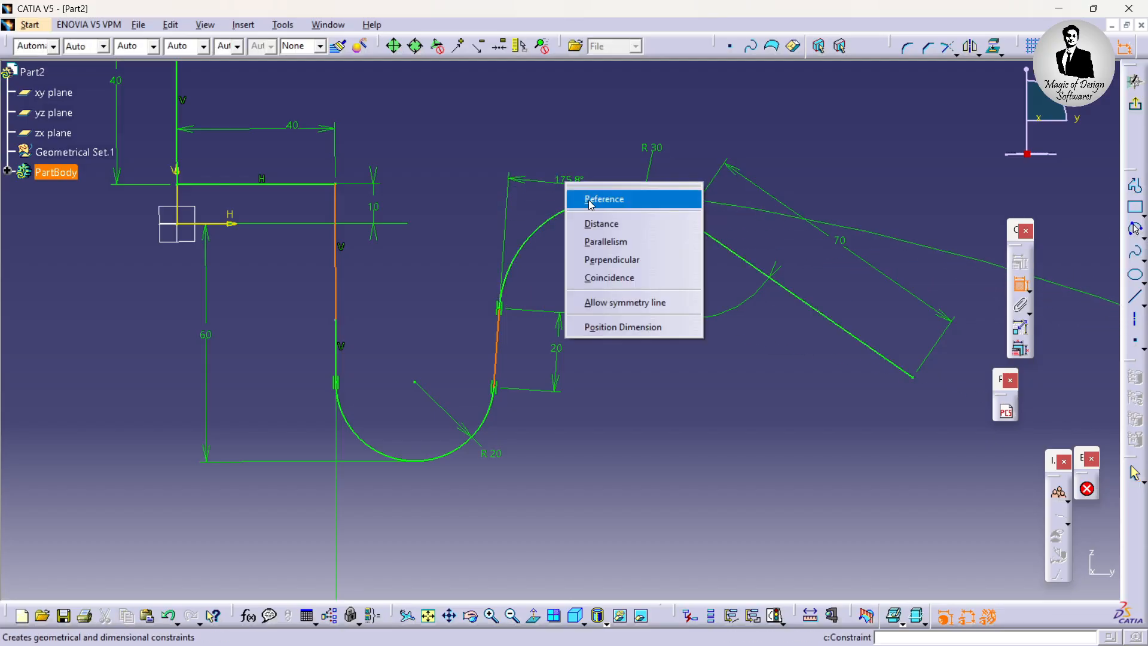
{"action": "left_click", "coordinate": [627, 243]}
{"action": "left_click", "coordinate": [640, 226]}
{"action": "middle_click_drag", "start_coordinate": [639, 223], "coordinate": [616, 278]}
{"action": "mouse_move", "coordinate": [552, 252]}
{"action": "middle_mouse_down"}
{"action": "mouse_move", "coordinate": [595, 315]}
{"action": "mouse_move", "coordinate": [629, 211]}
{"action": "mouse_move", "coordinate": [622, 225]}
{"action": "mouse_move", "coordinate": [625, 188]}
{"action": "middle_mouse_up"}
{"action": "left_click", "coordinate": [595, 315]}
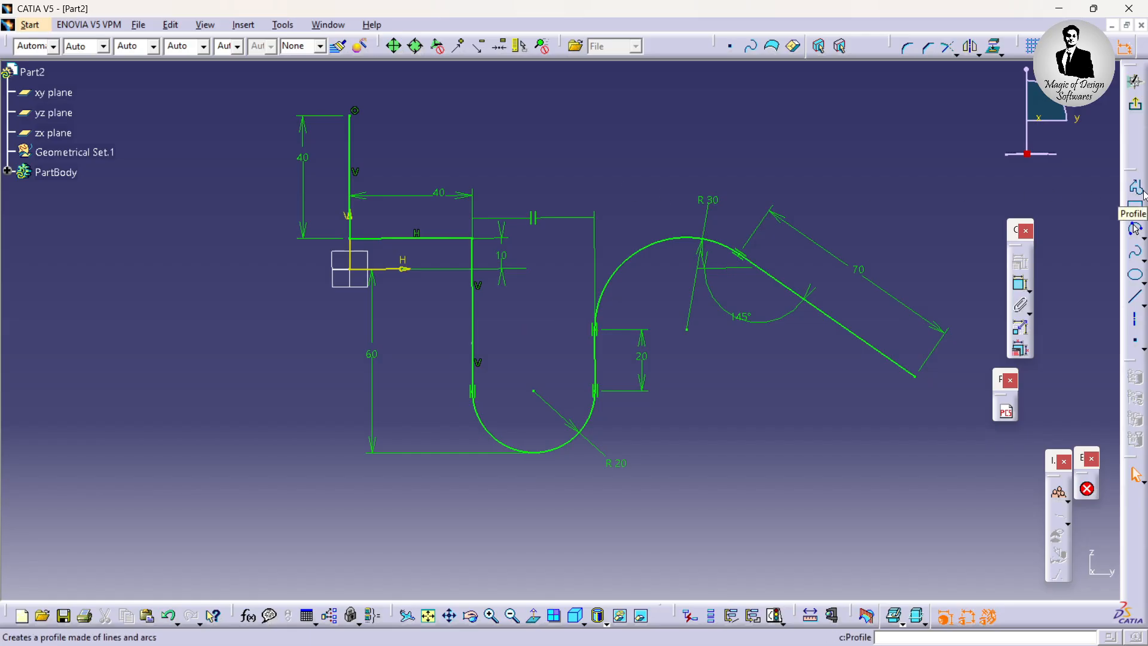
Step: Exit the sketch and define the sheet metal parameters with 2 mm thickness and 4 mm default bend radius
{"action": "left_click", "coordinate": [1136, 107]}
{"action": "mouse_move", "coordinate": [644, 211]}
{"action": "middle_mouse_down"}
{"action": "mouse_move", "coordinate": [634, 248]}
{"action": "mouse_move", "coordinate": [533, 283]}
{"action": "mouse_move", "coordinate": [594, 243]}
{"action": "mouse_move", "coordinate": [600, 219]}
{"action": "mouse_move", "coordinate": [516, 230]}
{"action": "middle_mouse_up"}
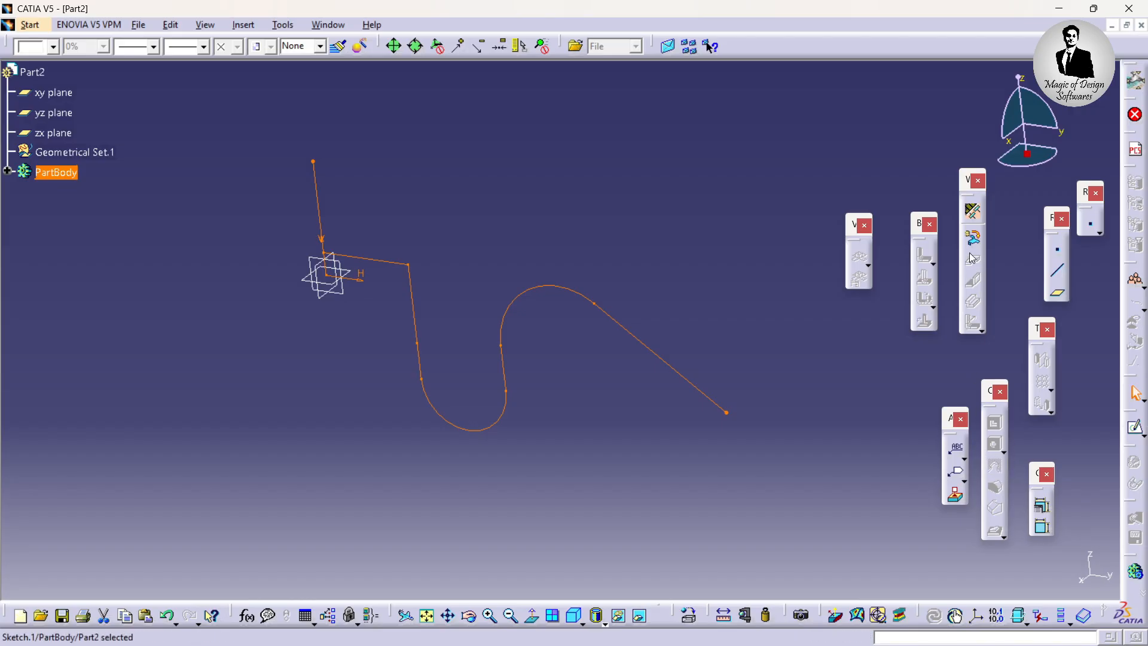
{"action": "left_click", "coordinate": [975, 213]}
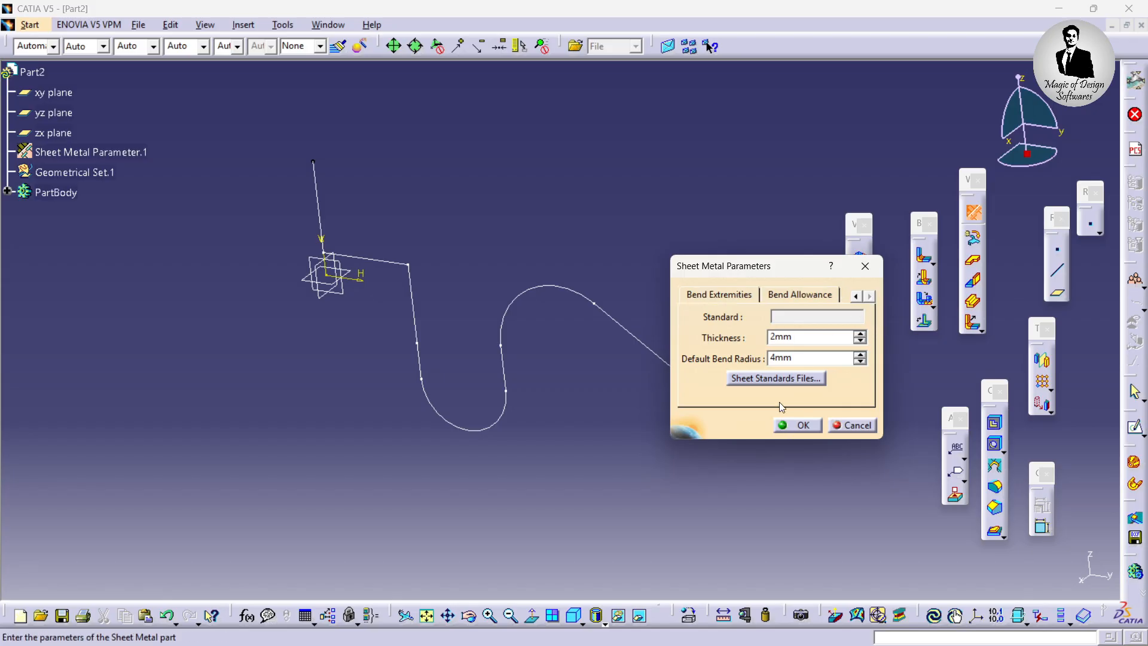
{"action": "left_click", "coordinate": [802, 426]}
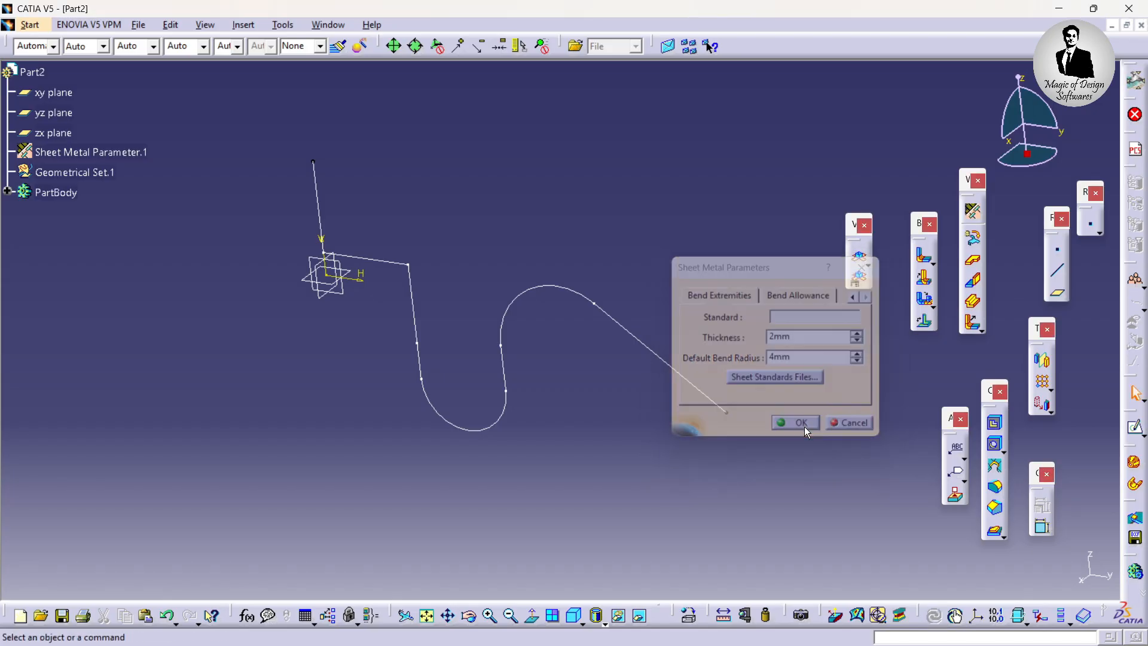
{"action": "mouse_move", "coordinate": [642, 253]}
{"action": "middle_mouse_down"}
{"action": "mouse_move", "coordinate": [472, 258]}
{"action": "mouse_move", "coordinate": [484, 217]}
{"action": "mouse_move", "coordinate": [615, 271]}
{"action": "mouse_move", "coordinate": [621, 339]}
{"action": "middle_mouse_up"}
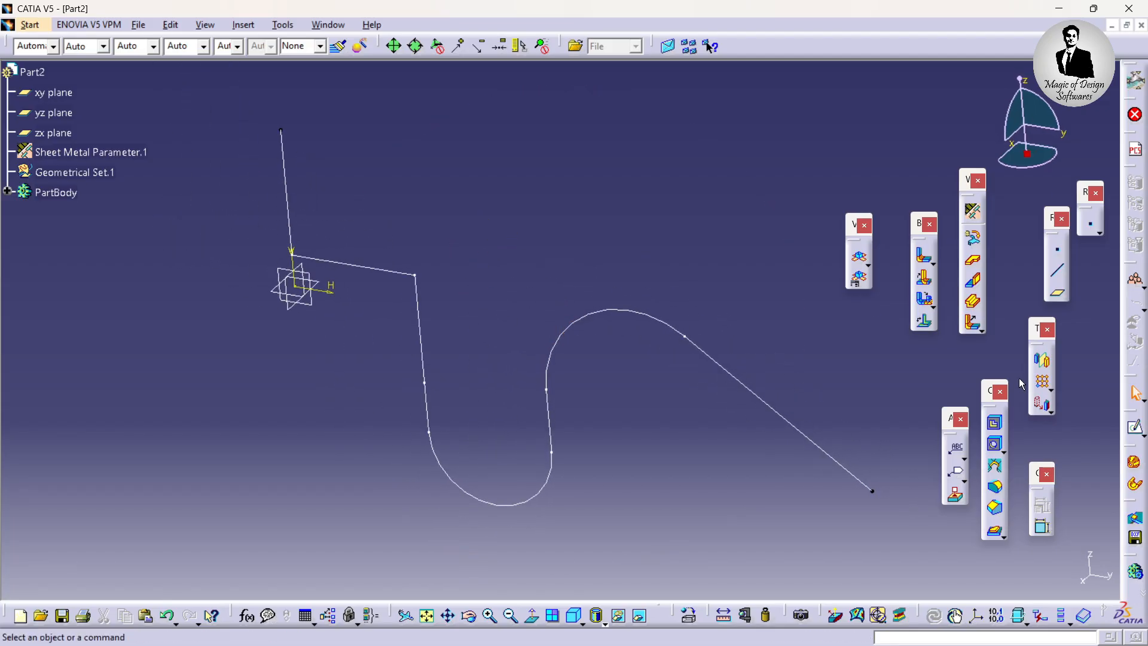
Step: Set up a sheet metal extrusion of Sketch.1 with a 100 mm limit and mirrored extent
{"action": "left_click", "coordinate": [7, 192]}
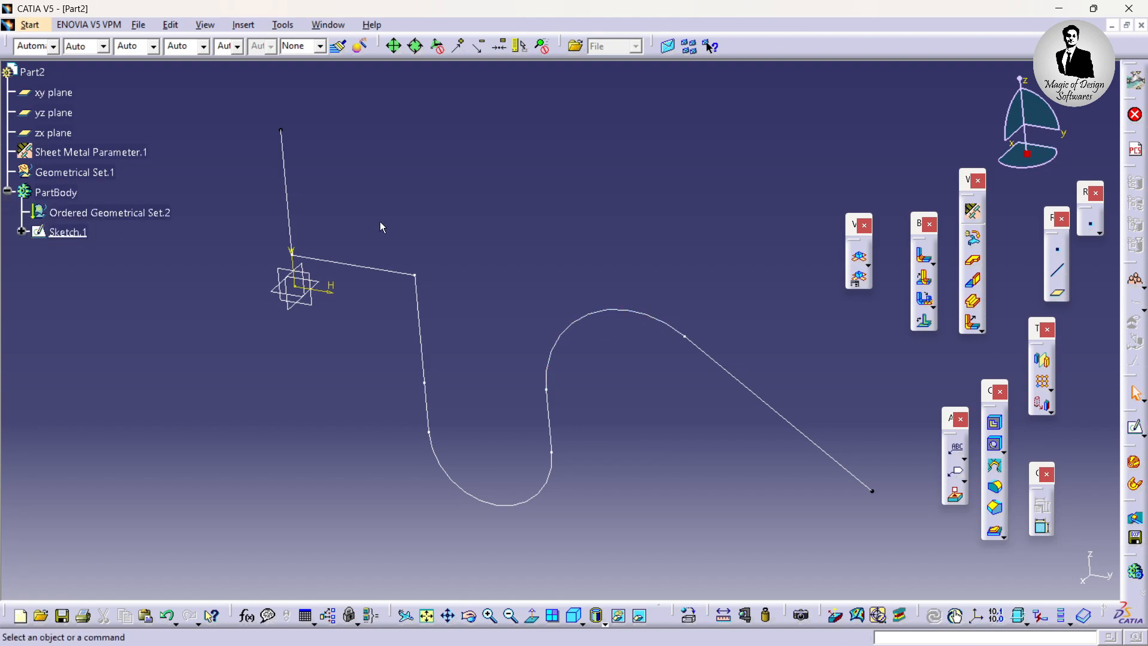
{"action": "left_click", "coordinate": [69, 232]}
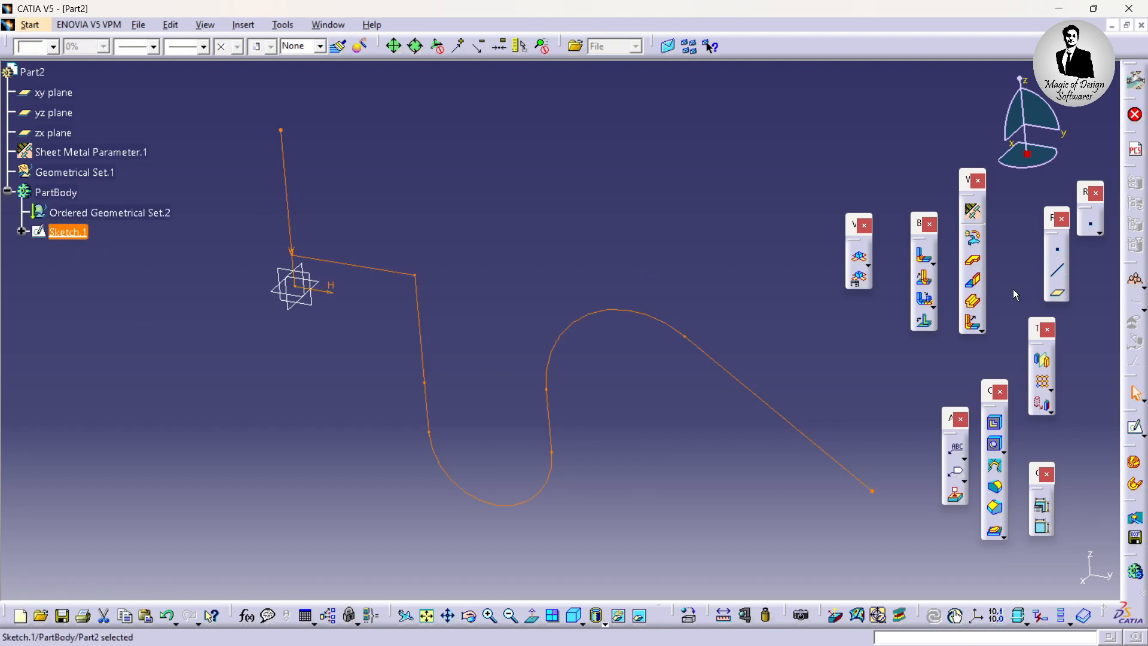
{"action": "left_click", "coordinate": [975, 302]}
{"action": "middle_click_drag", "start_coordinate": [608, 168], "coordinate": [587, 240], "text": "ctrl"}
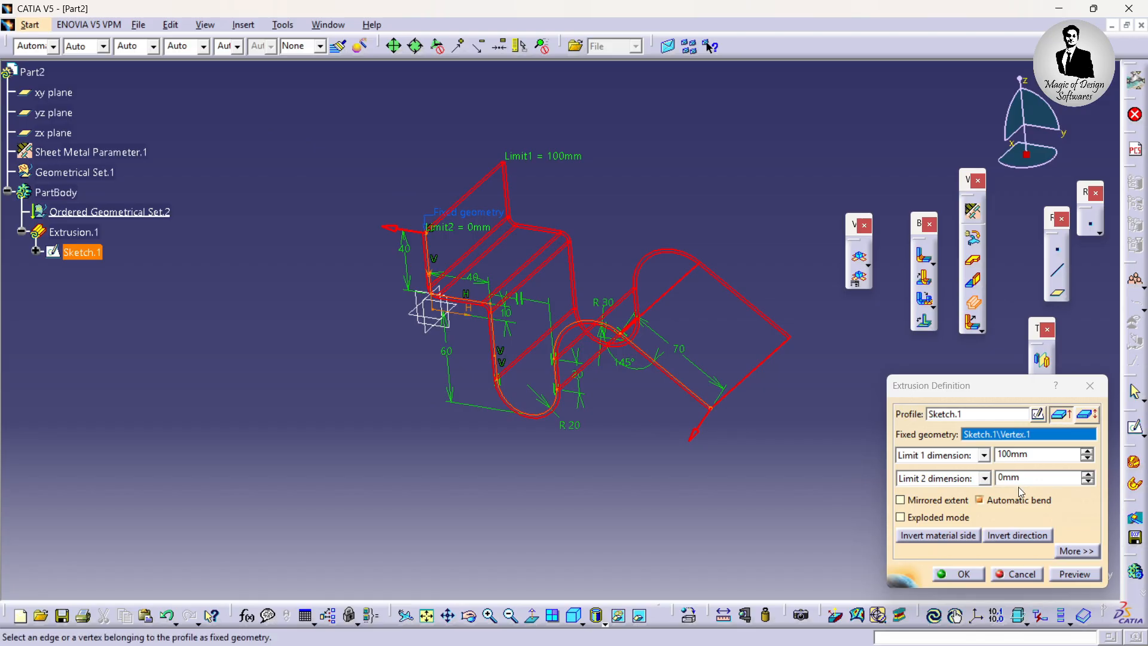
{"action": "left_click", "coordinate": [913, 503]}
{"action": "middle_click_drag", "start_coordinate": [698, 393], "coordinate": [667, 202]}
{"action": "middle_click_drag", "start_coordinate": [666, 202], "coordinate": [675, 234], "text": "ctrl"}
{"action": "left_click_drag", "start_coordinate": [1044, 457], "coordinate": [965, 456]}
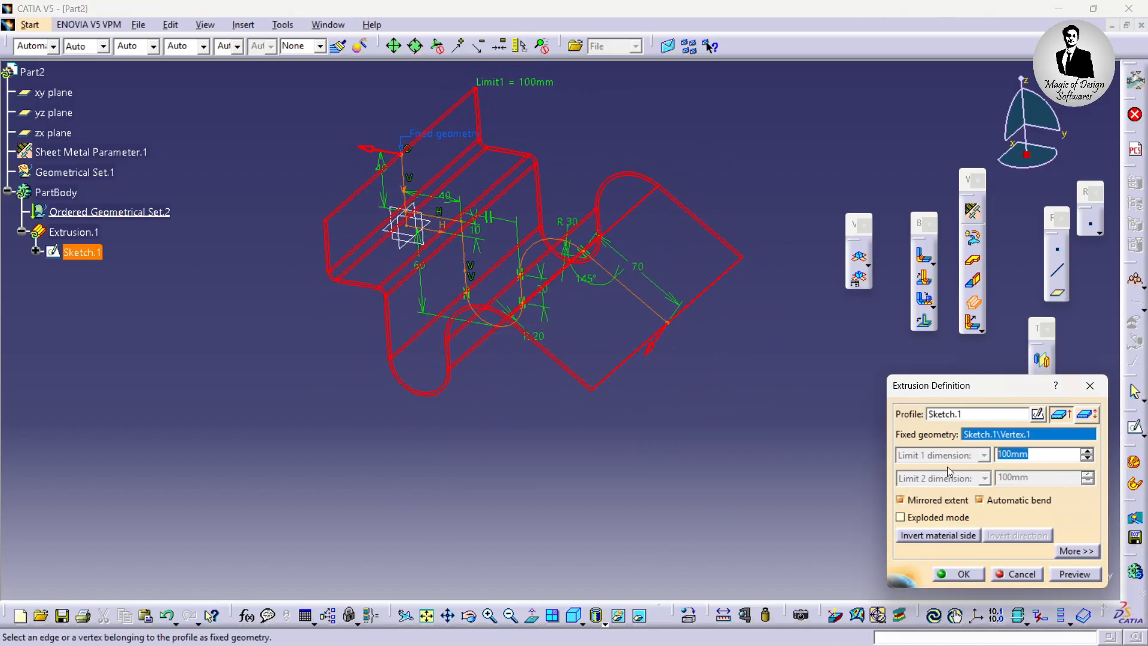
{"action": "middle_click_drag", "start_coordinate": [509, 341], "coordinate": [610, 241]}
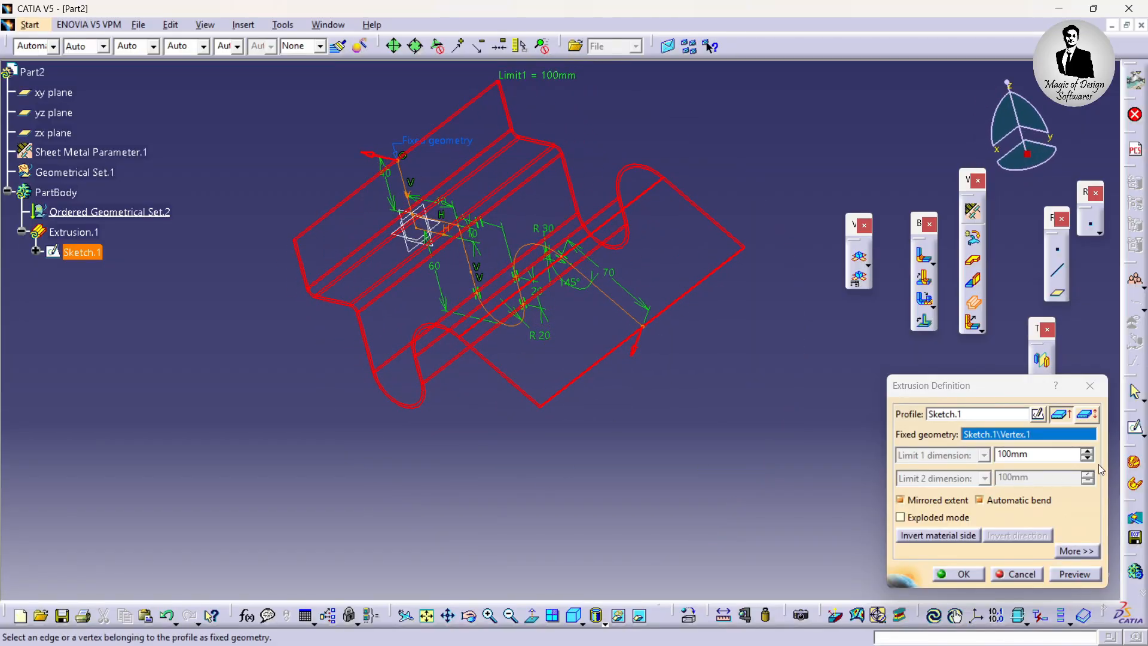
{"action": "left_click_drag", "start_coordinate": [975, 394], "coordinate": [841, 326]}
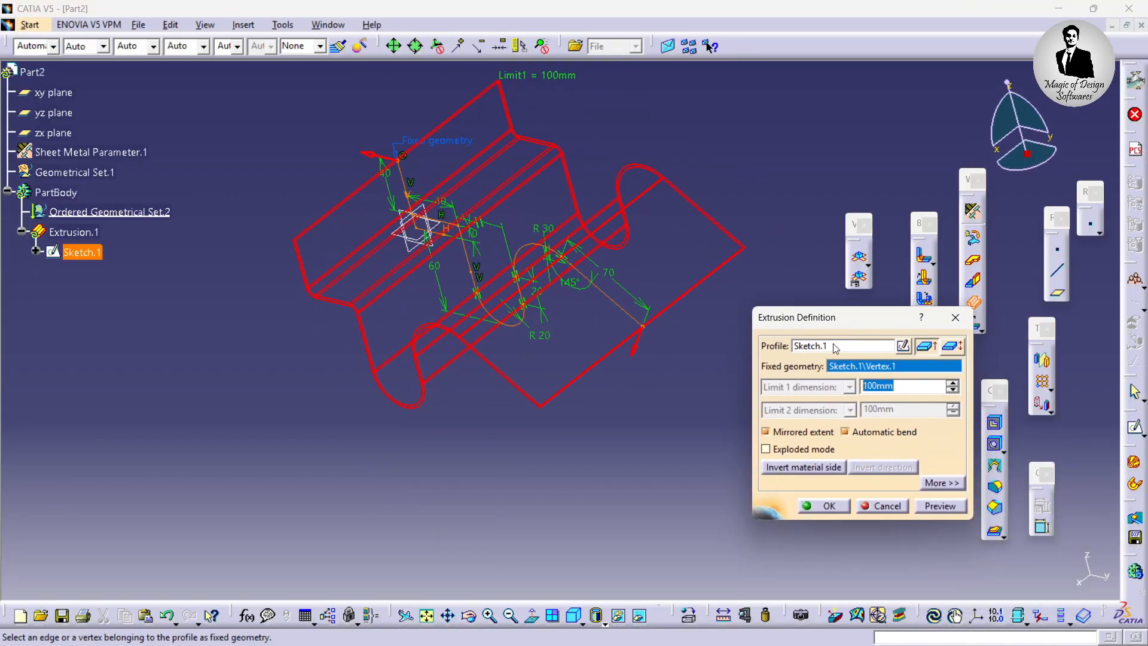
Step: Place the sketch at the middle of the extrusion's material thickness, preview the result and create the extrusion
{"action": "left_click", "coordinate": [959, 350]}
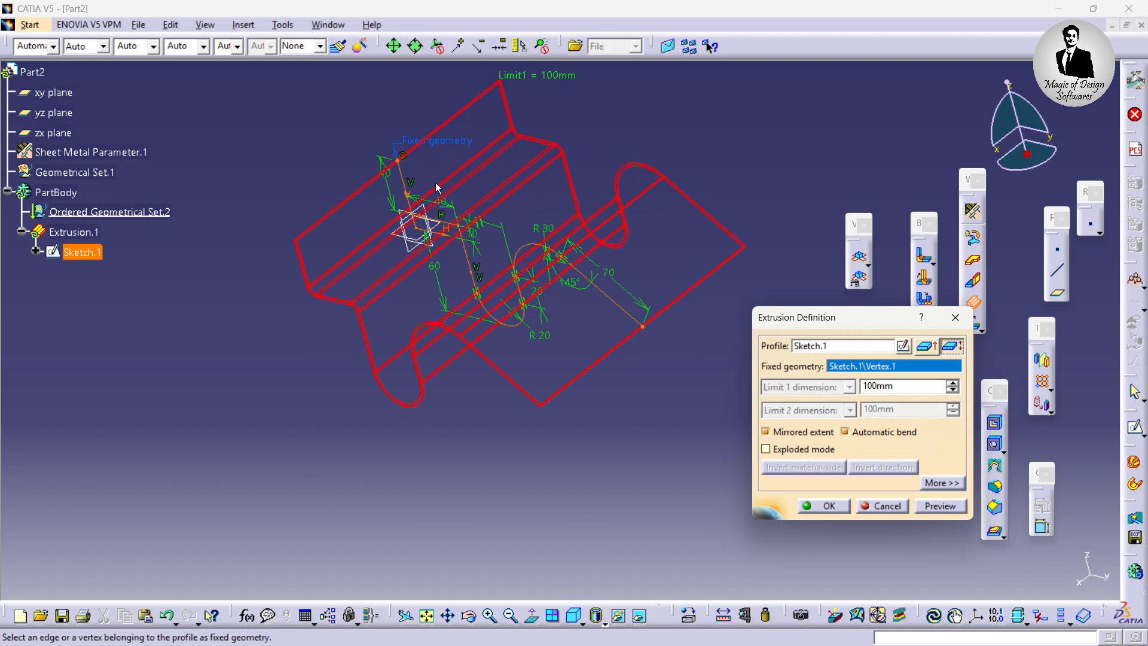
{"action": "middle_click_drag", "start_coordinate": [487, 135], "coordinate": [624, 135]}
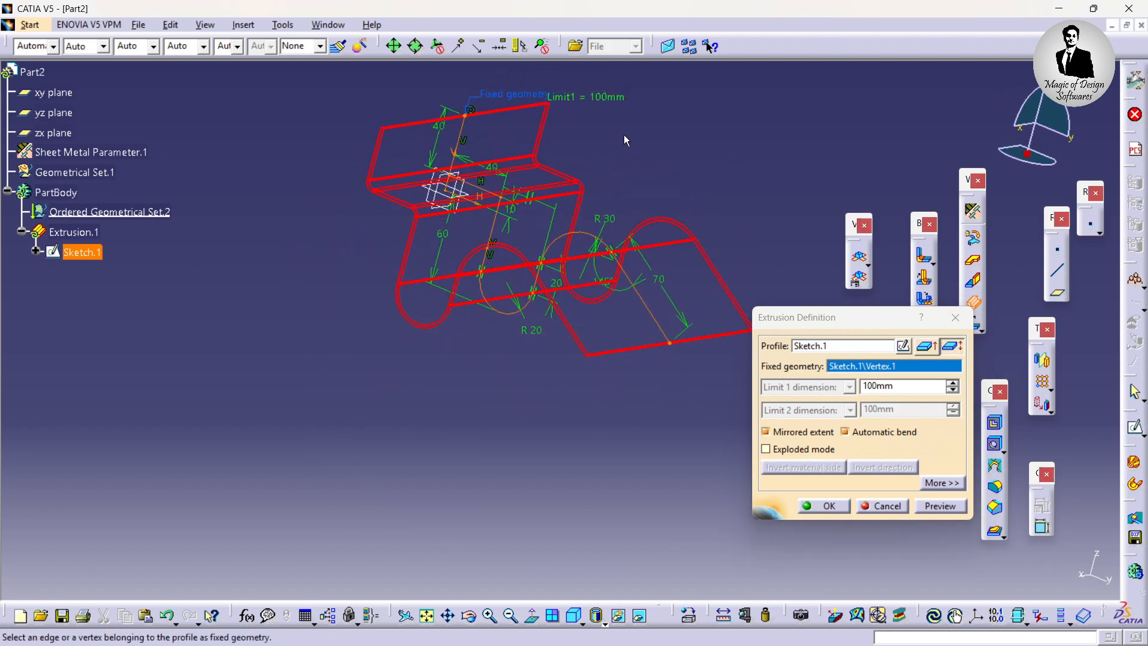
{"action": "middle_click_drag", "start_coordinate": [367, 180], "coordinate": [448, 226]}
{"action": "middle_click_drag", "start_coordinate": [472, 175], "coordinate": [334, 125]}
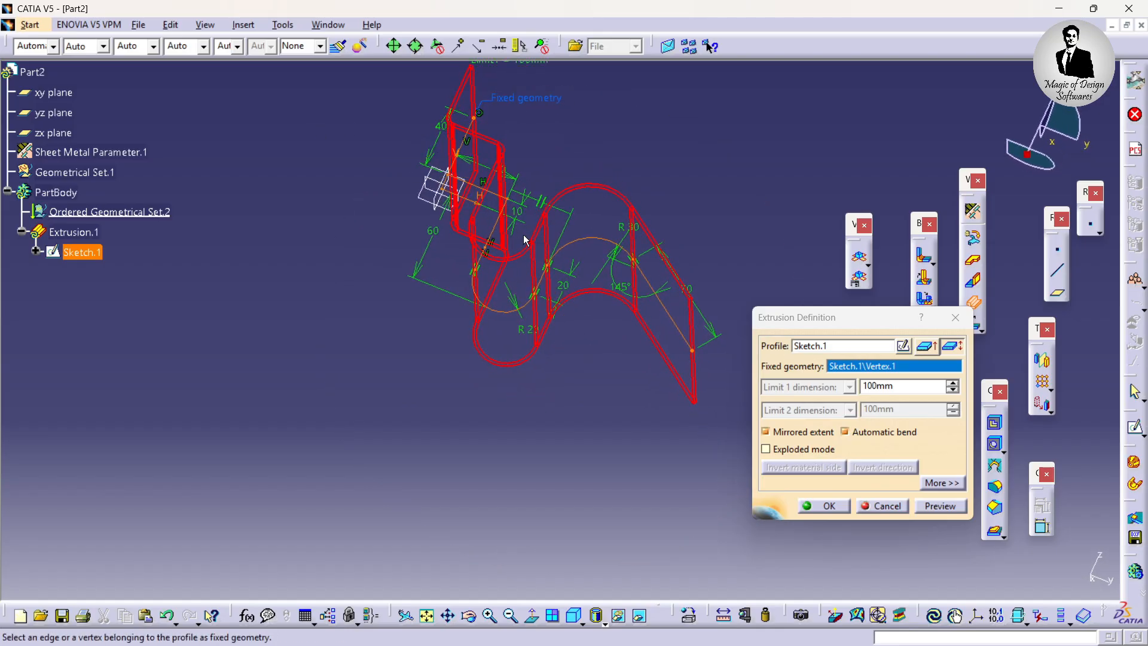
{"action": "middle_click_drag", "start_coordinate": [614, 186], "coordinate": [510, 131]}
{"action": "middle_click_drag", "start_coordinate": [716, 141], "coordinate": [675, 123]}
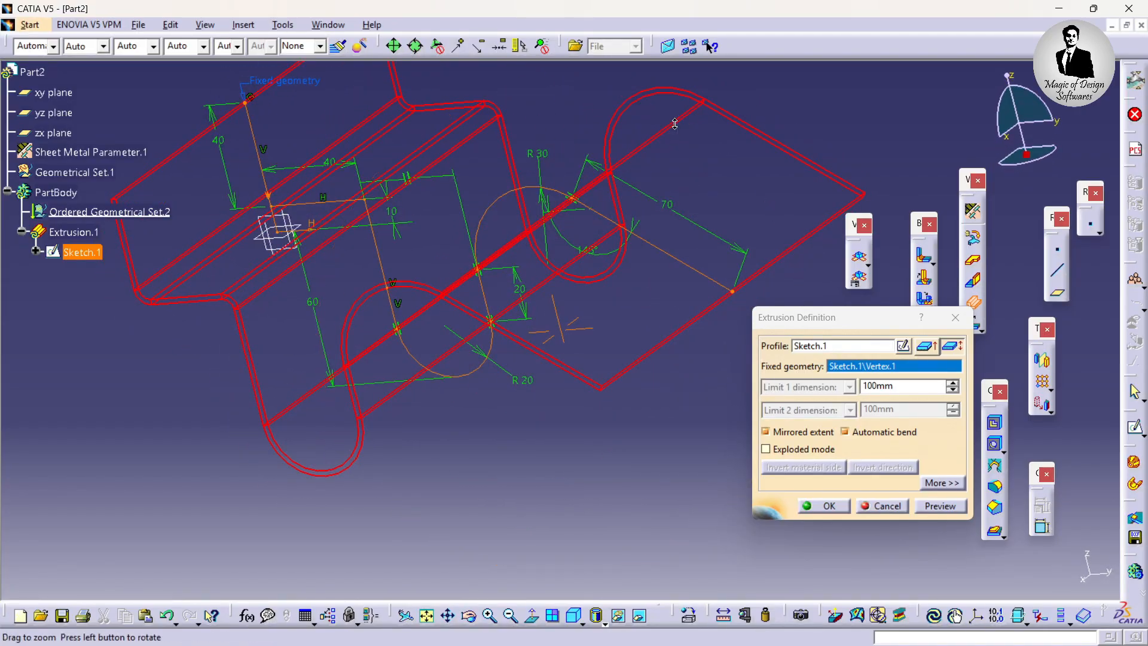
{"action": "left_click", "coordinate": [941, 506]}
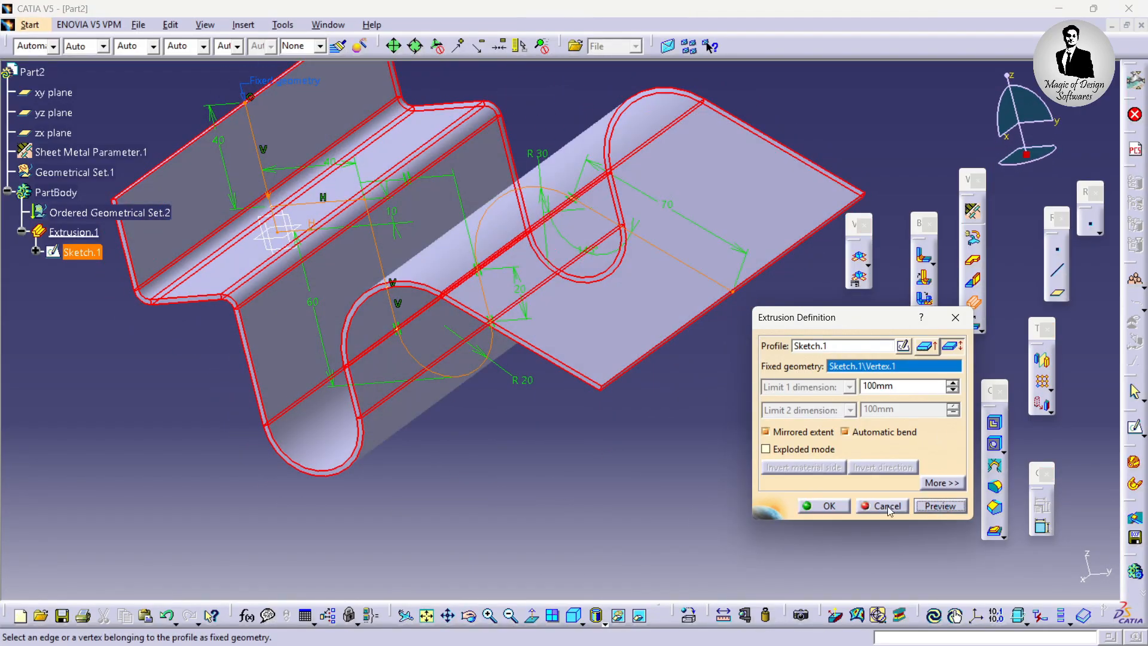
{"action": "left_click", "coordinate": [828, 507]}
{"action": "middle_click_drag", "start_coordinate": [730, 394], "coordinate": [840, 426]}
{"action": "middle_click_drag", "start_coordinate": [530, 364], "coordinate": [813, 281]}
{"action": "middle_click_drag", "start_coordinate": [439, 378], "coordinate": [395, 323]}
{"action": "mouse_move", "coordinate": [667, 196]}
{"action": "middle_mouse_down"}
{"action": "mouse_move", "coordinate": [519, 245]}
{"action": "mouse_move", "coordinate": [538, 311]}
{"action": "mouse_move", "coordinate": [510, 533]}
{"action": "mouse_move", "coordinate": [500, 478]}
{"action": "middle_mouse_up"}
Step: Switch to sheet metal.CATPart and exit its open sketch to view the finished reference part
{"action": "left_click", "coordinate": [328, 24]}
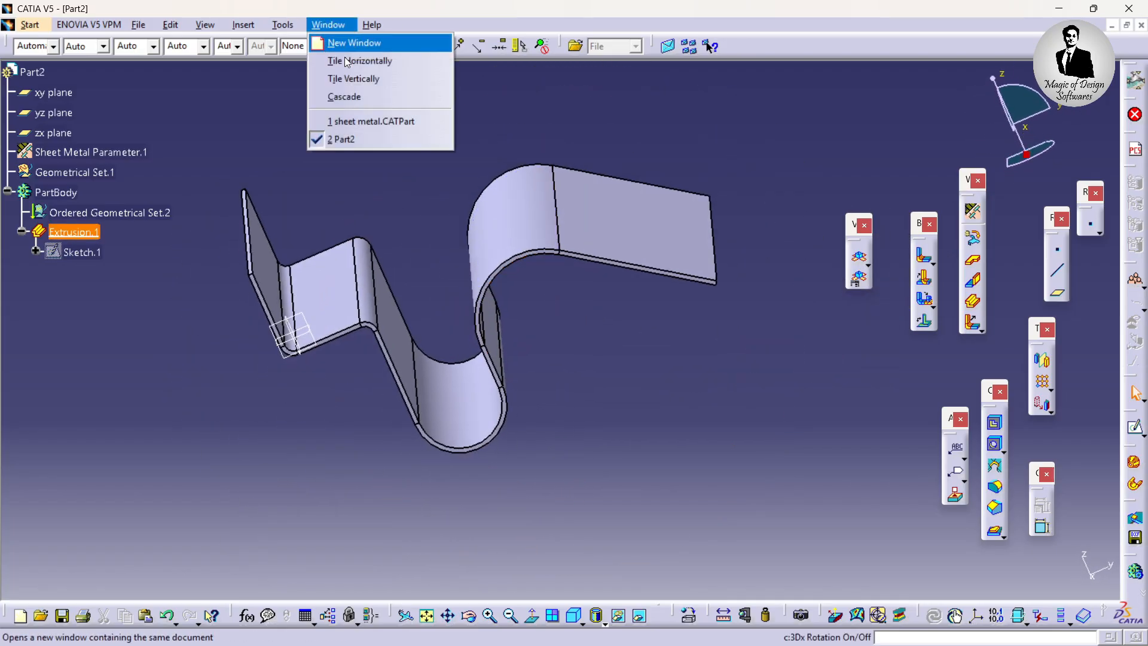
{"action": "left_click", "coordinate": [361, 121]}
{"action": "left_click", "coordinate": [1132, 84]}
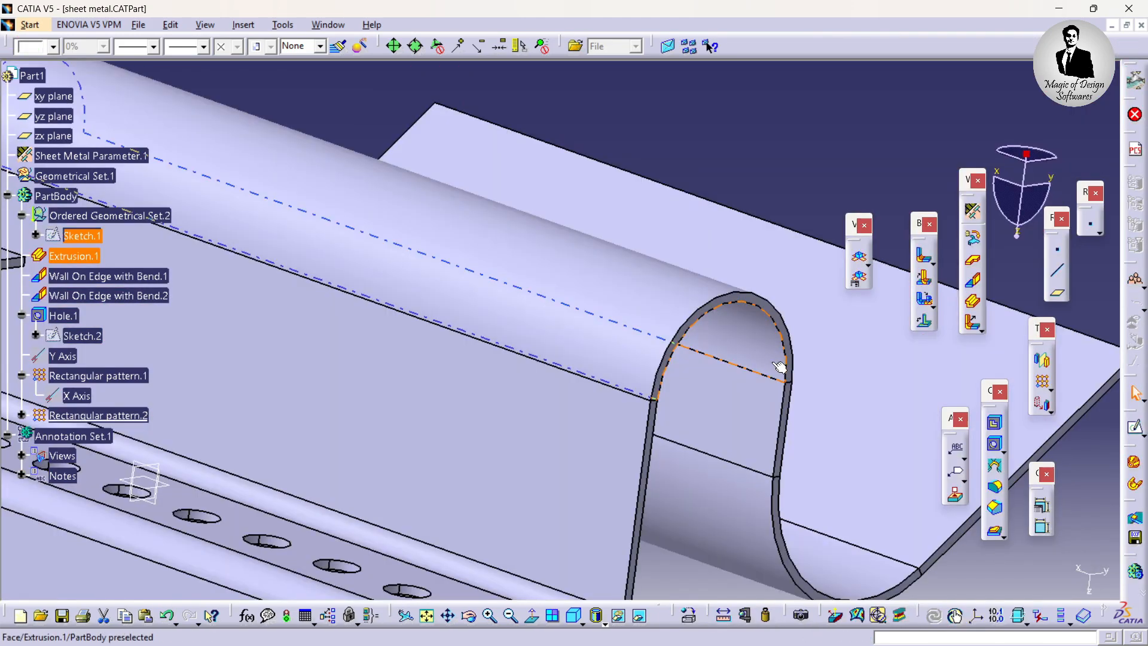
Step: Inspect the Wall On Edge with Bend.1 settings in the reference part, and switch back to Part2
{"action": "mouse_move", "coordinate": [781, 367]}
{"action": "middle_mouse_down"}
{"action": "mouse_move", "coordinate": [725, 326]}
{"action": "mouse_move", "coordinate": [553, 418]}
{"action": "mouse_move", "coordinate": [461, 406]}
{"action": "mouse_move", "coordinate": [482, 325]}
{"action": "mouse_move", "coordinate": [679, 366]}
{"action": "middle_mouse_up"}
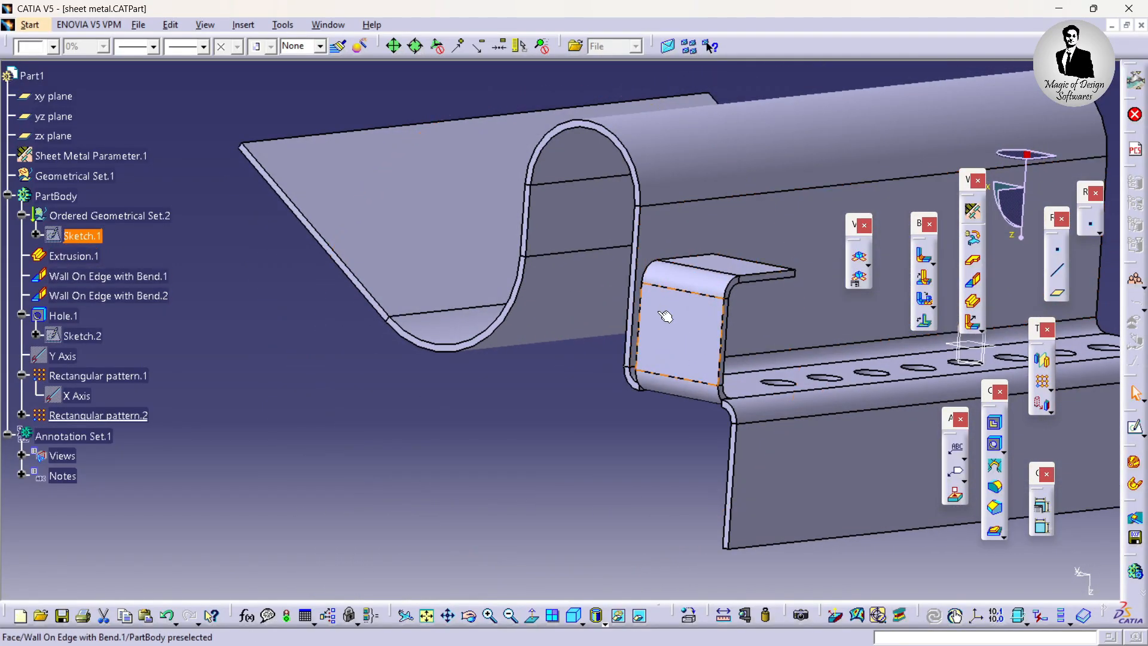
{"action": "middle_click_drag", "start_coordinate": [769, 349], "coordinate": [669, 334]}
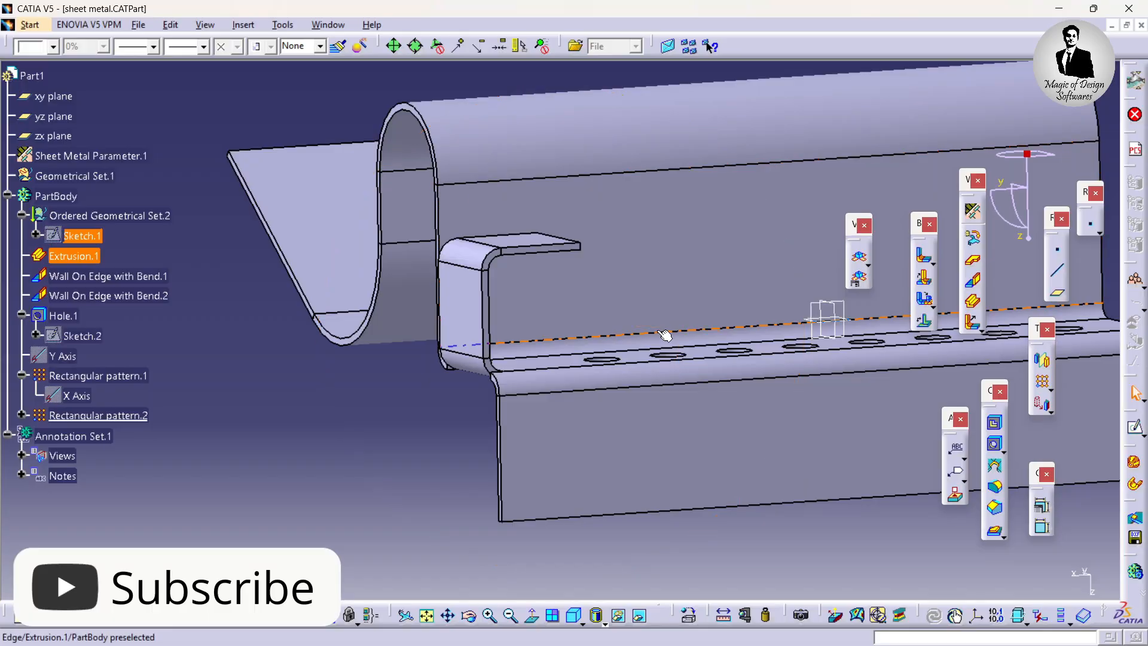
{"action": "double_click", "coordinate": [98, 274]}
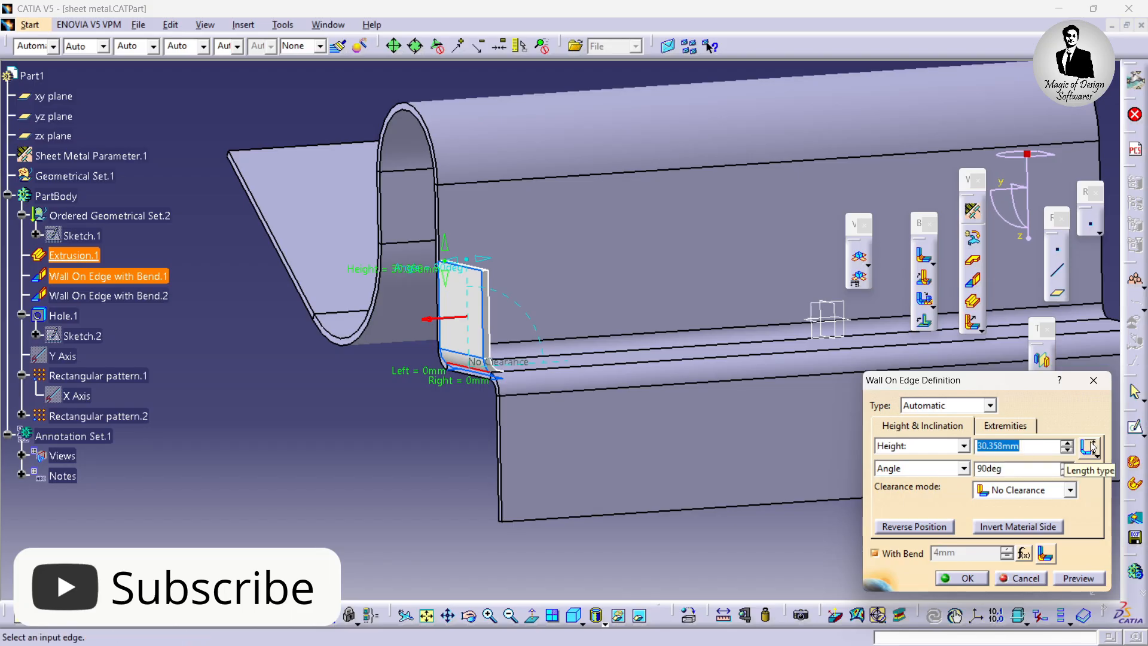
{"action": "left_click", "coordinate": [327, 24]}
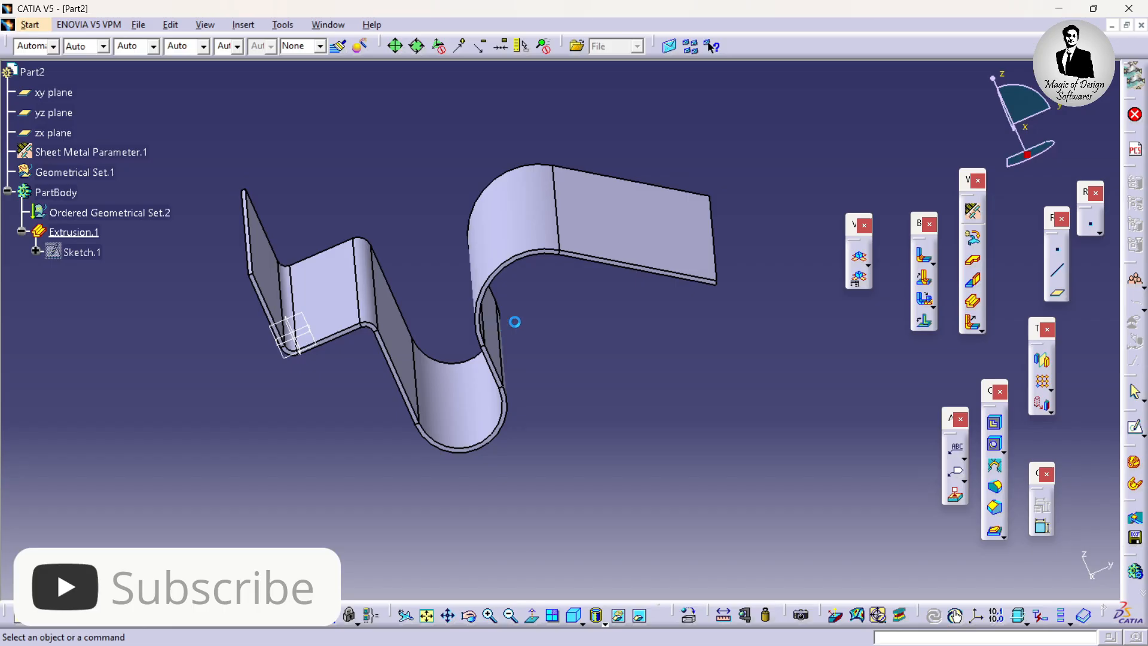
Step: Set up a wall on edge with bend, 30 mm high at 90 degrees, on the end edge of the narrow flat ledge
{"action": "middle_click_drag", "start_coordinate": [512, 320], "coordinate": [400, 257]}
{"action": "middle_click_drag", "start_coordinate": [473, 392], "coordinate": [598, 264]}
{"action": "middle_click_drag", "start_coordinate": [304, 304], "coordinate": [370, 320]}
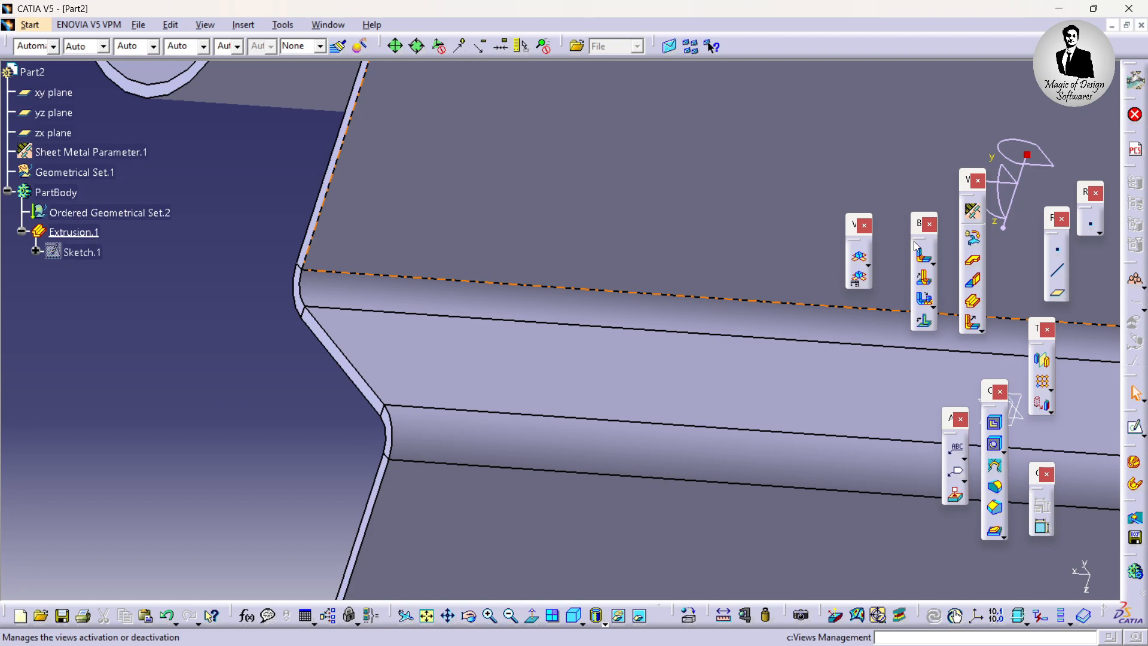
{"action": "left_click", "coordinate": [976, 278]}
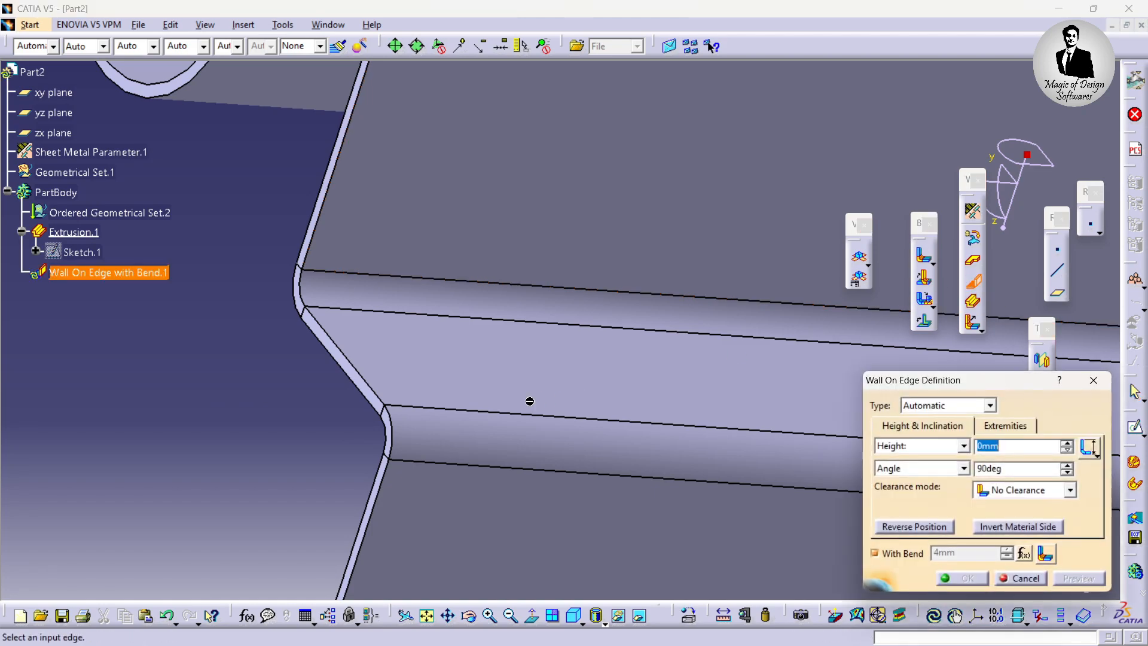
{"action": "left_click", "coordinate": [368, 381]}
{"action": "middle_click_drag", "start_coordinate": [574, 325], "coordinate": [534, 309]}
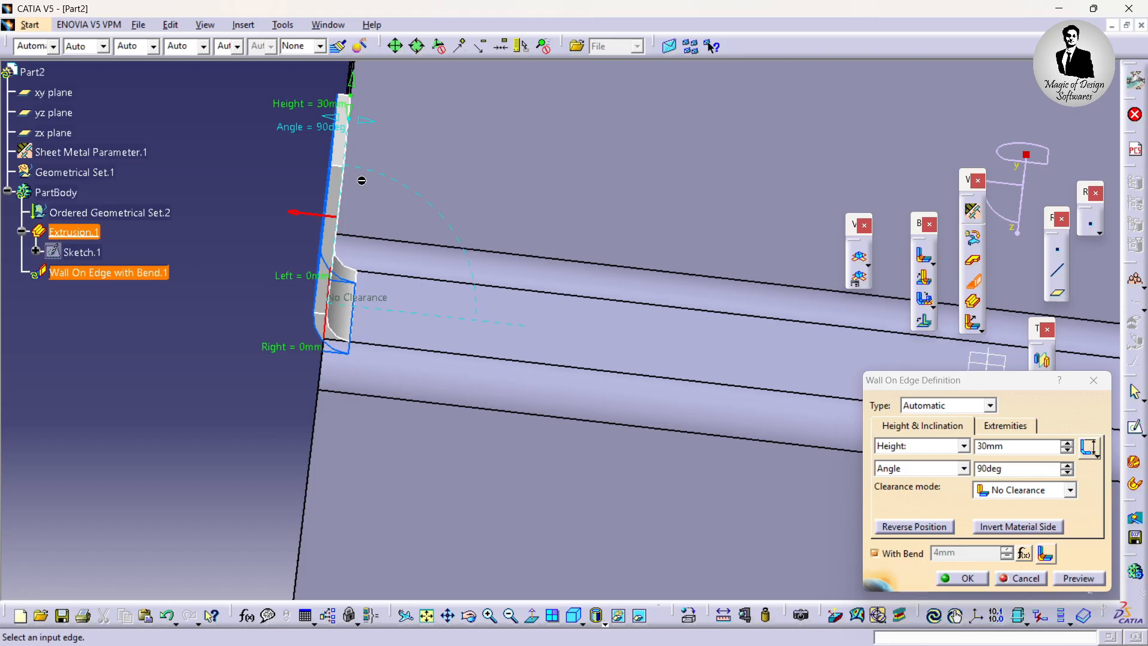
{"action": "middle_click_drag", "start_coordinate": [367, 278], "coordinate": [475, 293]}
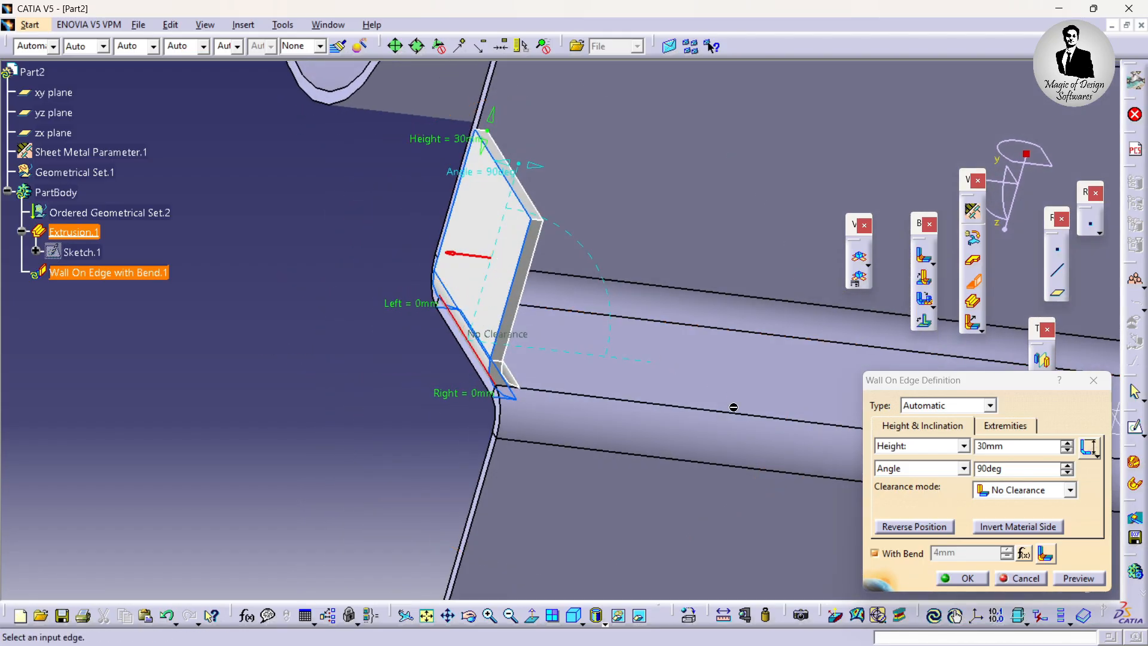
Step: Try the Bidirectional clearance mode with its linking formula on the wall, and set it back to No Clearance
{"action": "left_click", "coordinate": [1020, 494]}
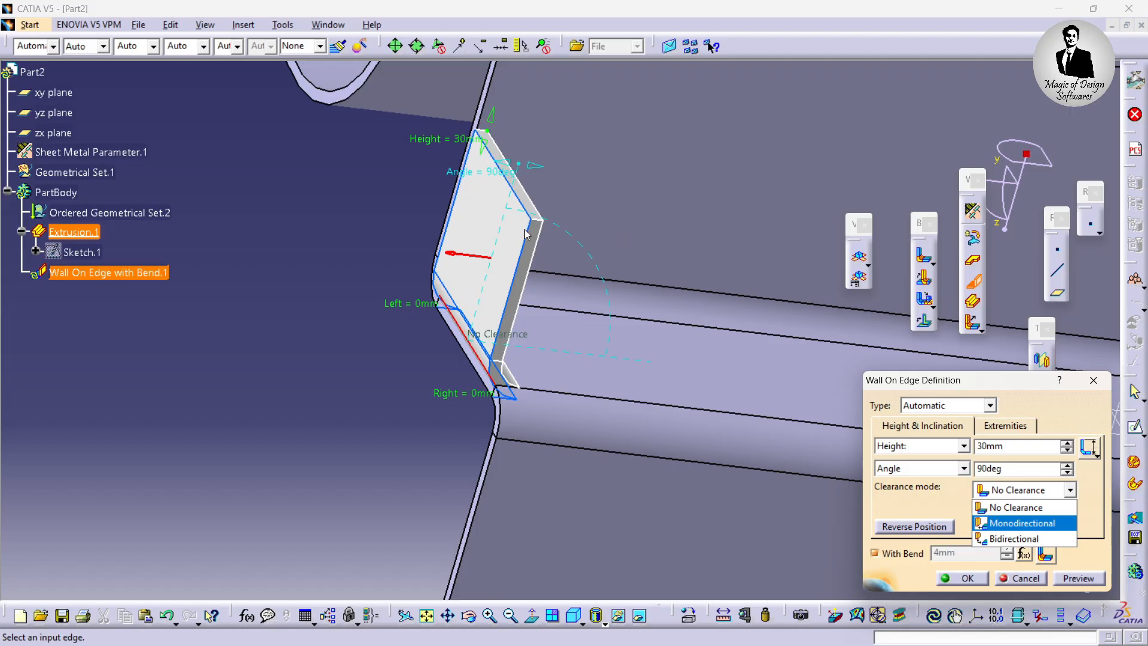
{"action": "left_click", "coordinate": [1023, 539]}
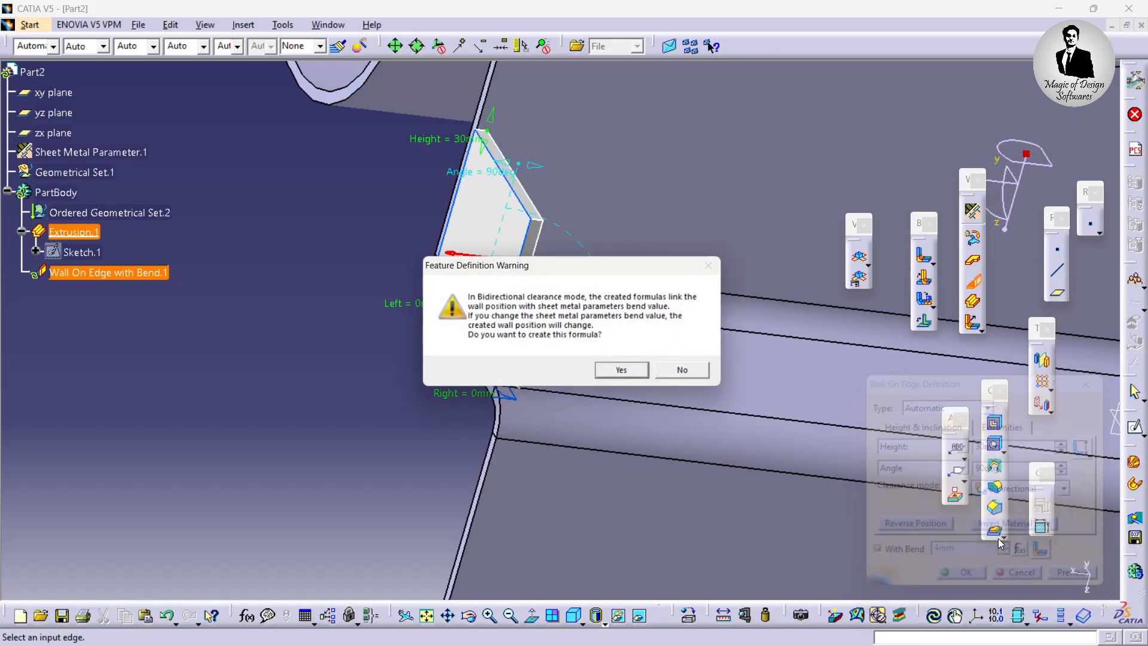
{"action": "left_click", "coordinate": [624, 372]}
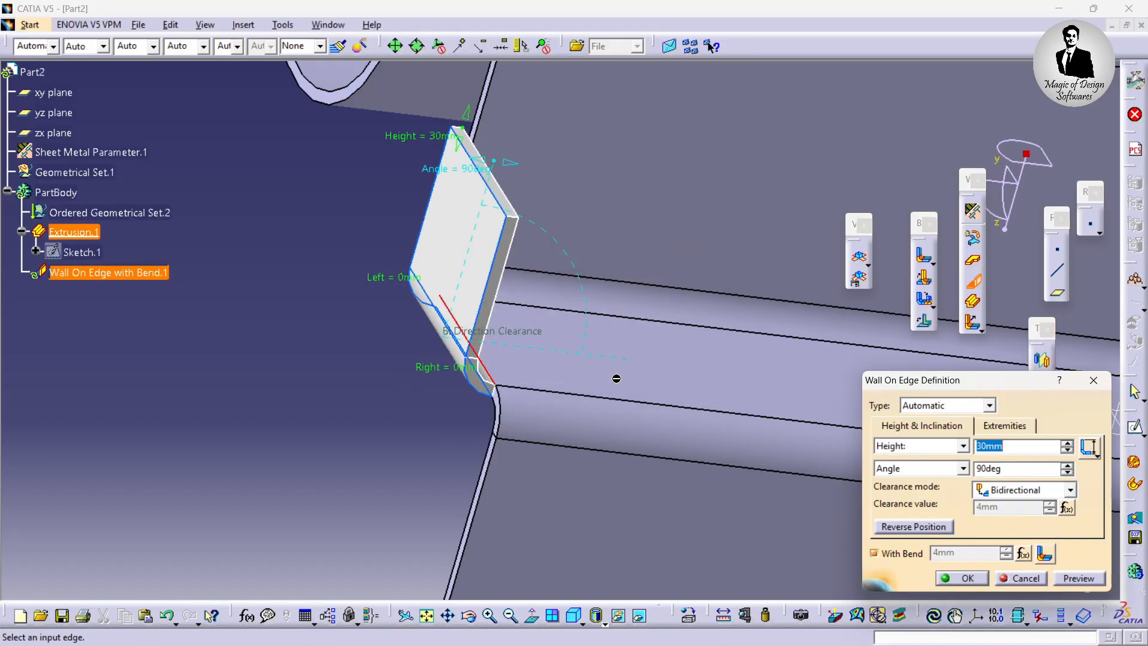
{"action": "middle_click_drag", "start_coordinate": [636, 305], "coordinate": [497, 333]}
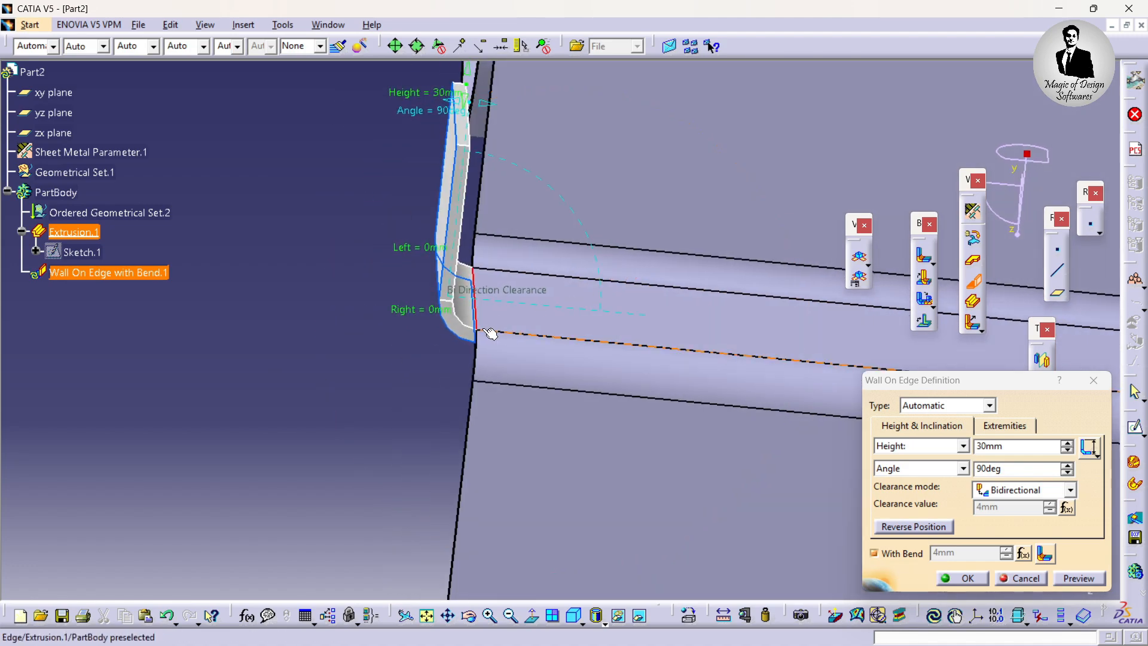
{"action": "left_click", "coordinate": [1049, 491]}
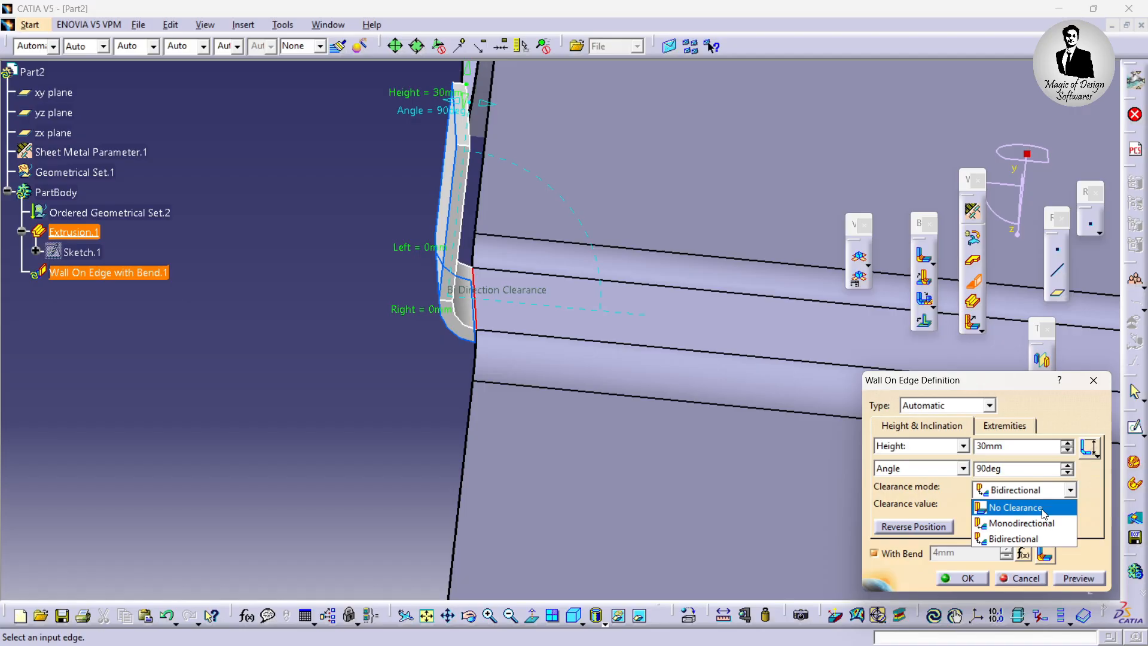
{"action": "left_click", "coordinate": [1043, 508]}
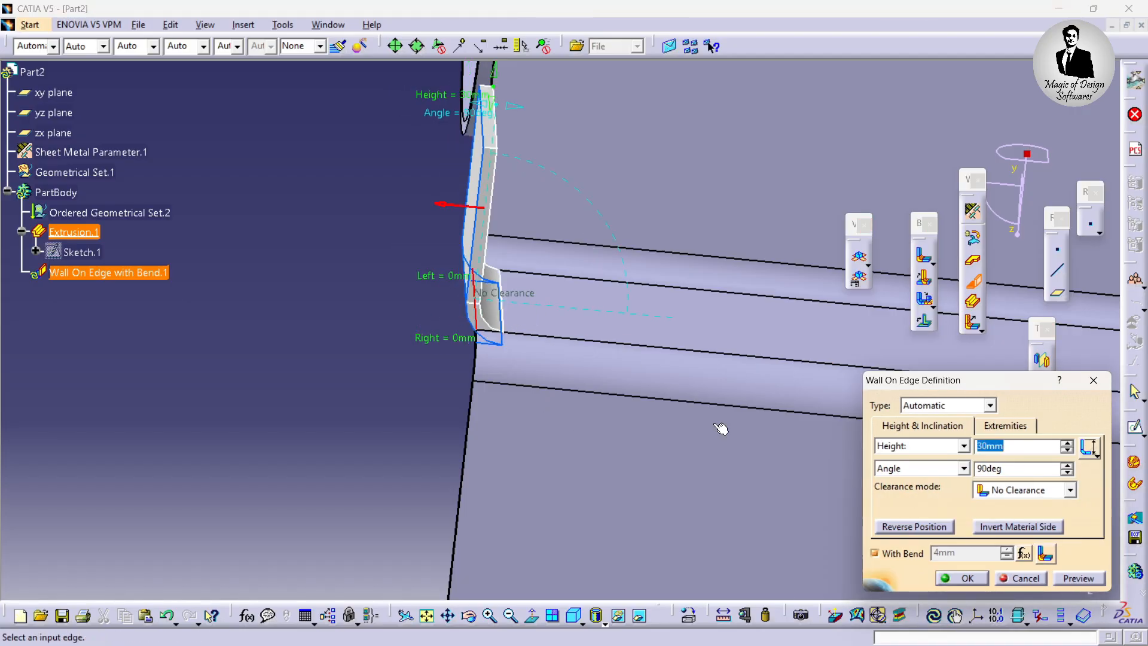
Step: Preview and create the wall on the ledge's end edge, and examine its bend up close
{"action": "left_click", "coordinate": [1075, 579]}
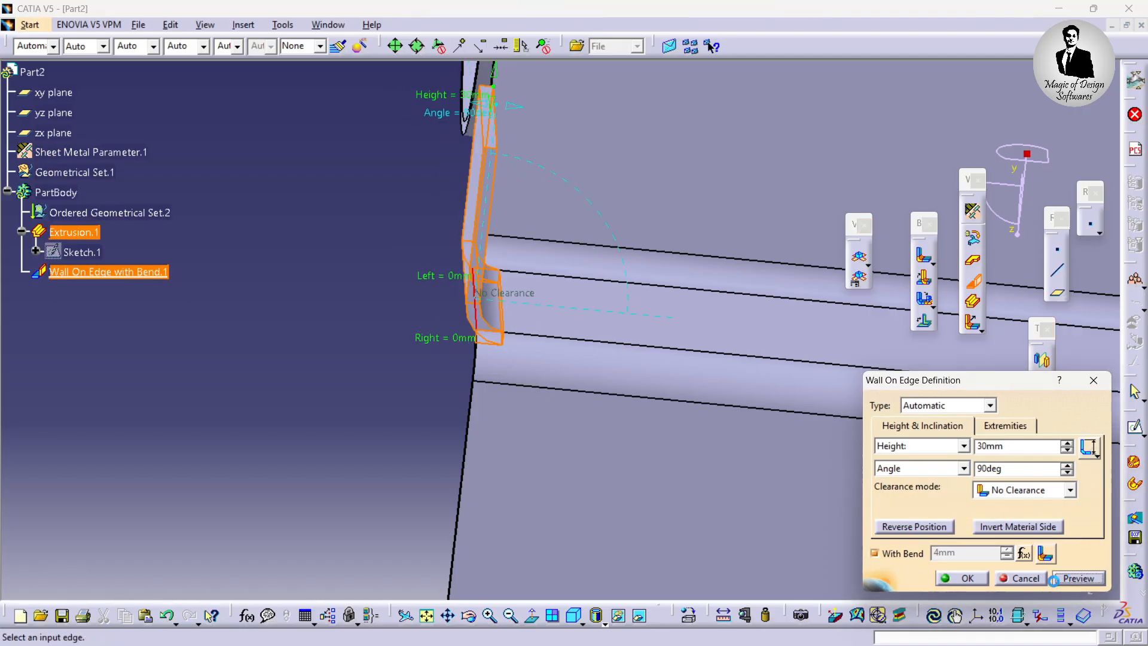
{"action": "left_click", "coordinate": [966, 579]}
{"action": "middle_click_drag", "start_coordinate": [408, 210], "coordinate": [579, 185]}
{"action": "middle_click_drag", "start_coordinate": [733, 207], "coordinate": [452, 306]}
{"action": "scroll", "coordinate": [708, 130], "scroll_direction": "up", "scroll_amount": 1}
{"action": "left_click", "coordinate": [515, 307]}
{"action": "left_click", "coordinate": [382, 382]}
Step: Change the clearance mode of Wall On Edge with Bend.1 to Bidirectional, accepting the formula that links it to the bend value
{"action": "double_click", "coordinate": [140, 326]}
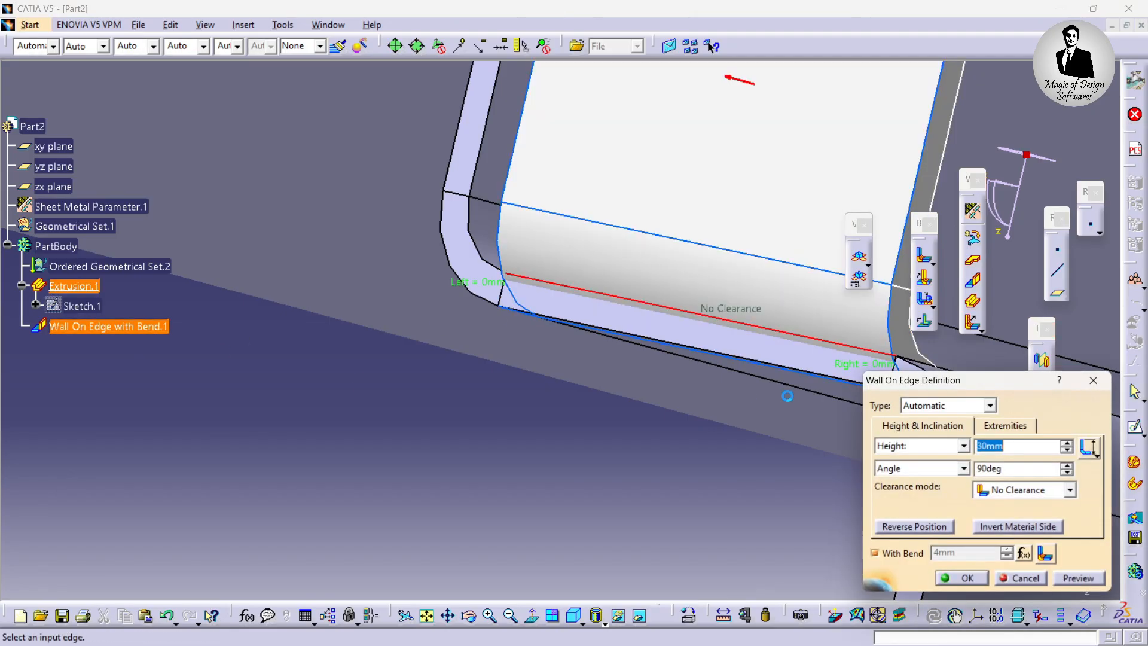
{"action": "left_click", "coordinate": [1011, 489]}
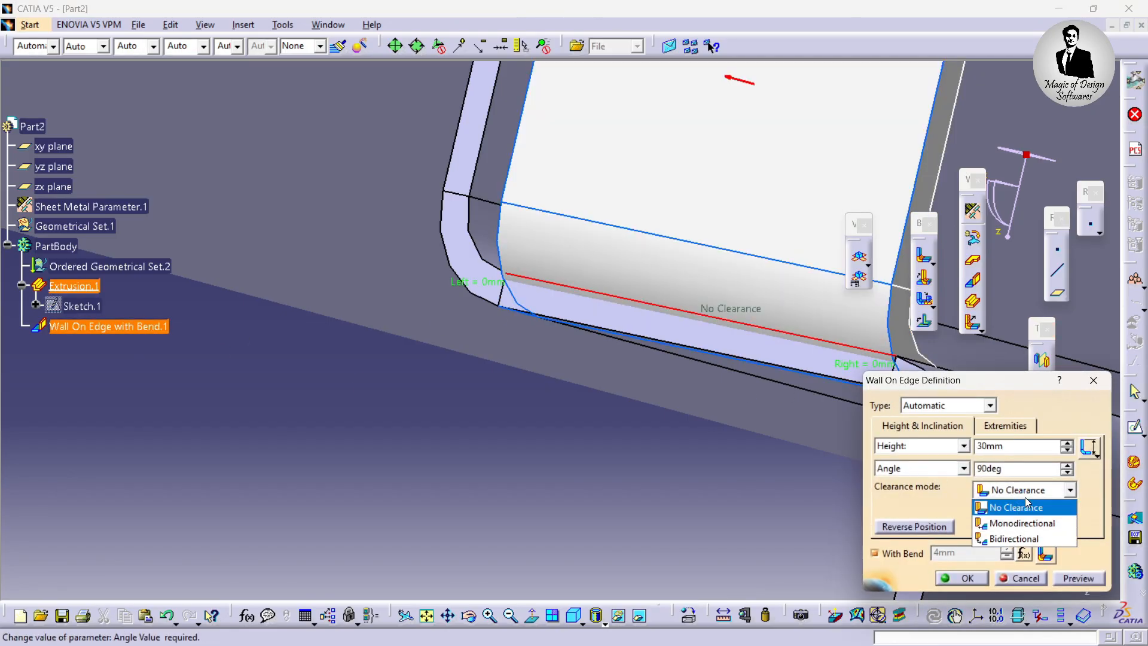
{"action": "left_click", "coordinate": [1030, 539]}
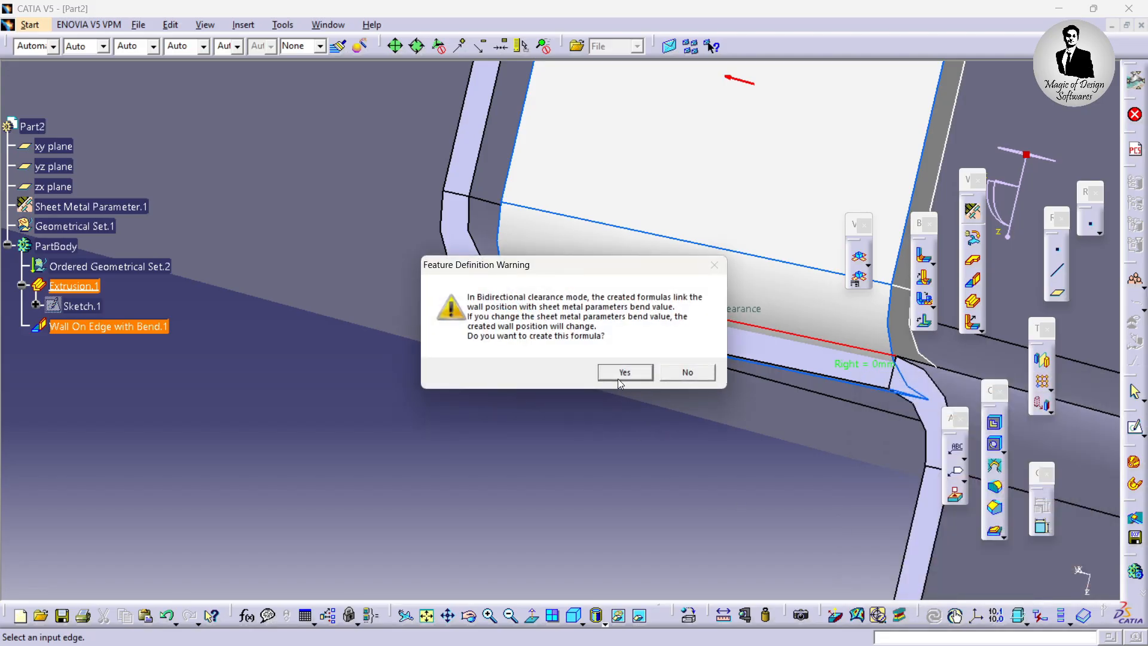
{"action": "left_click", "coordinate": [622, 372]}
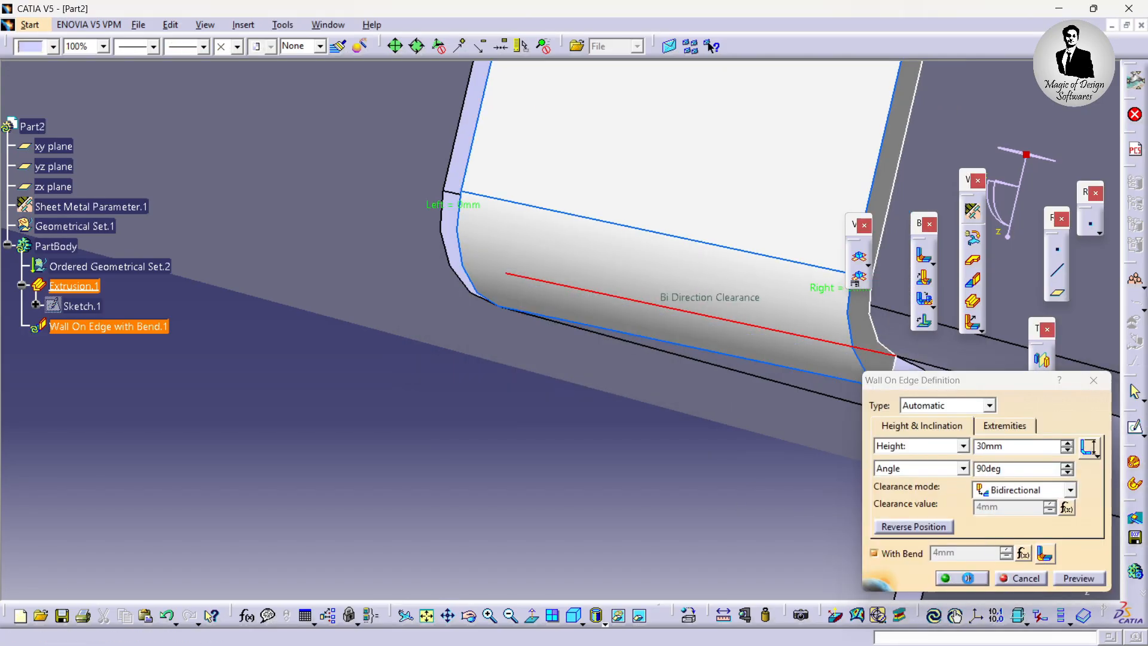
{"action": "left_click", "coordinate": [967, 577]}
{"action": "mouse_move", "coordinate": [702, 197]}
{"action": "middle_mouse_down"}
{"action": "mouse_move", "coordinate": [692, 253]}
{"action": "mouse_move", "coordinate": [524, 302]}
{"action": "mouse_move", "coordinate": [694, 192]}
{"action": "middle_mouse_up"}
{"action": "left_click", "coordinate": [482, 431]}
Step: Set up a second 30 mm wall with bidirectional clearance on the first wall's upper edge, accepting the linking formula
{"action": "middle_click_drag", "start_coordinate": [568, 276], "coordinate": [583, 372]}
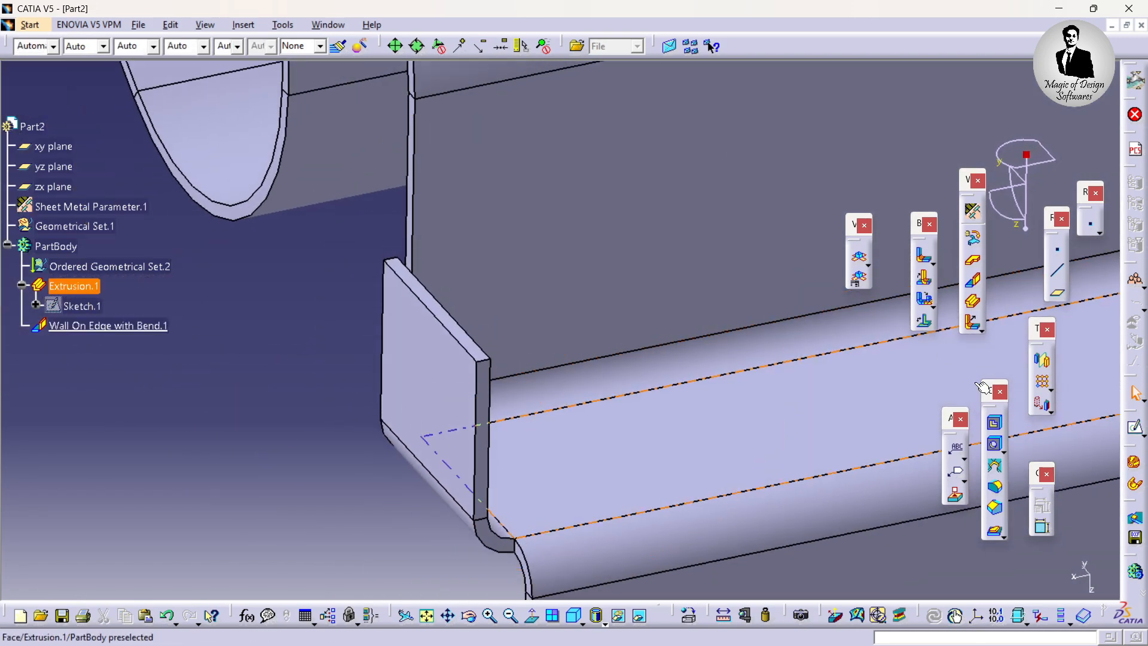
{"action": "left_click", "coordinate": [972, 280]}
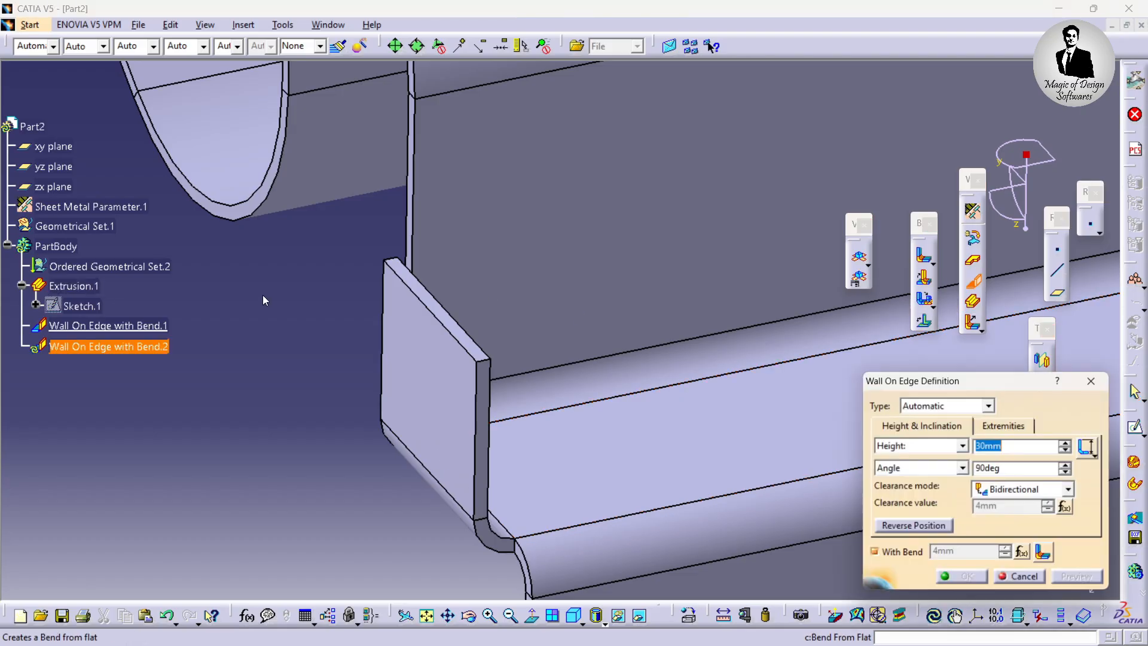
{"action": "left_click", "coordinate": [457, 312]}
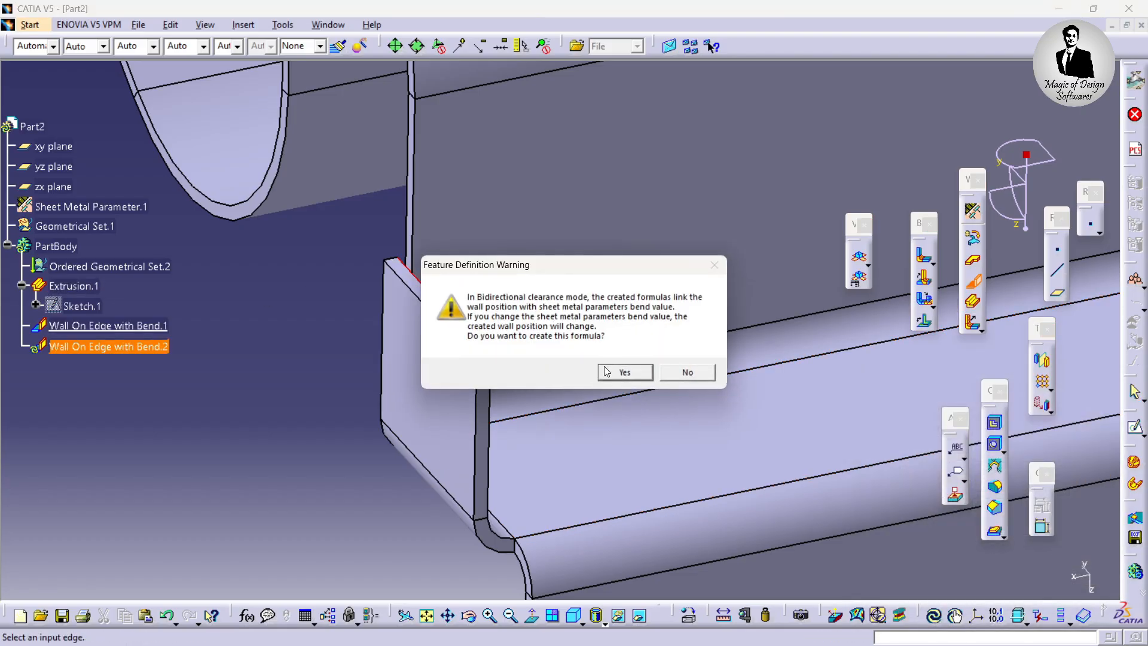
{"action": "left_click", "coordinate": [622, 371]}
{"action": "middle_click_drag", "start_coordinate": [647, 301], "coordinate": [589, 242]}
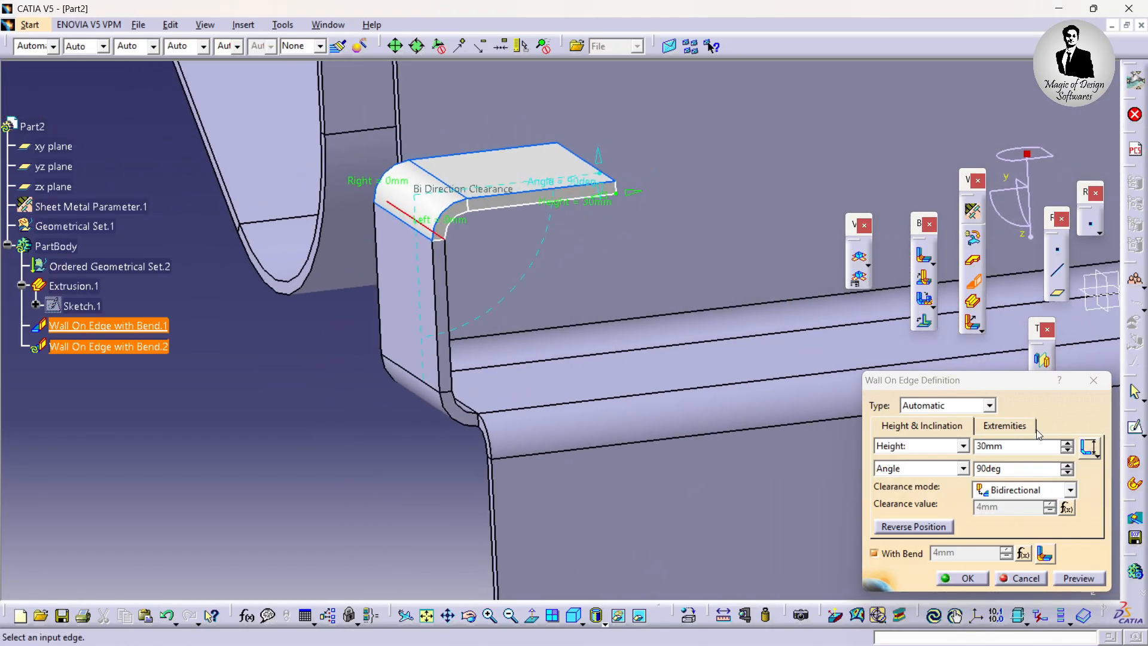
Step: Try larger angles for the second wall, set its angle to 90 degrees, preview it and create the wall
{"action": "left_click", "coordinate": [1068, 465]}
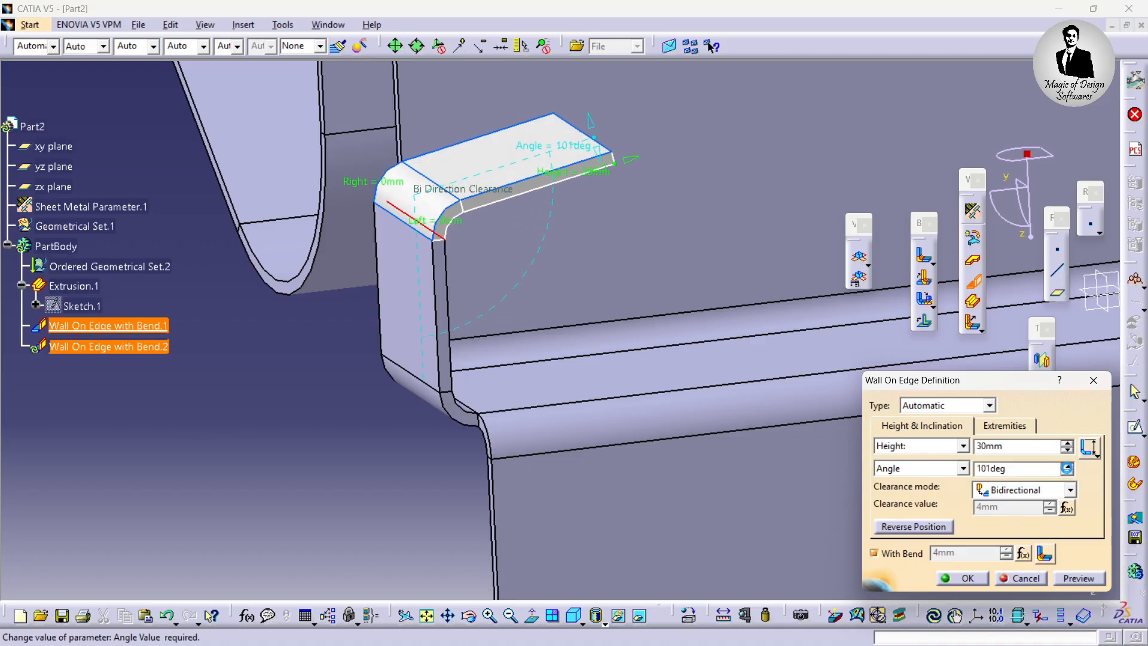
{"action": "left_click", "coordinate": [1068, 472]}
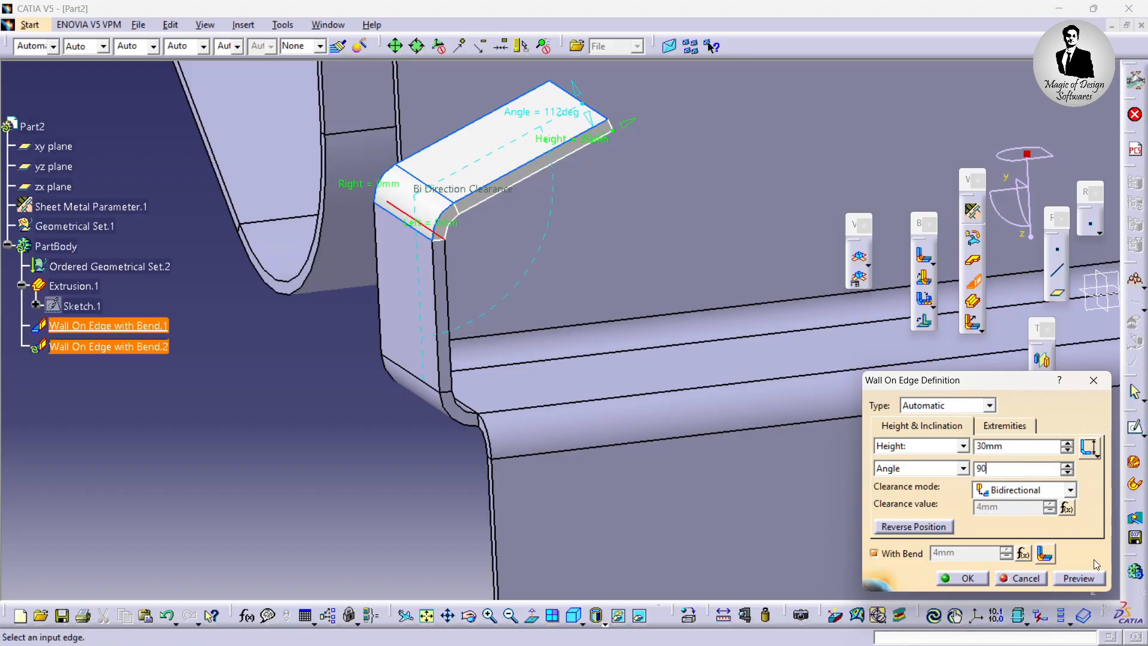
{"action": "left_click", "coordinate": [1093, 578]}
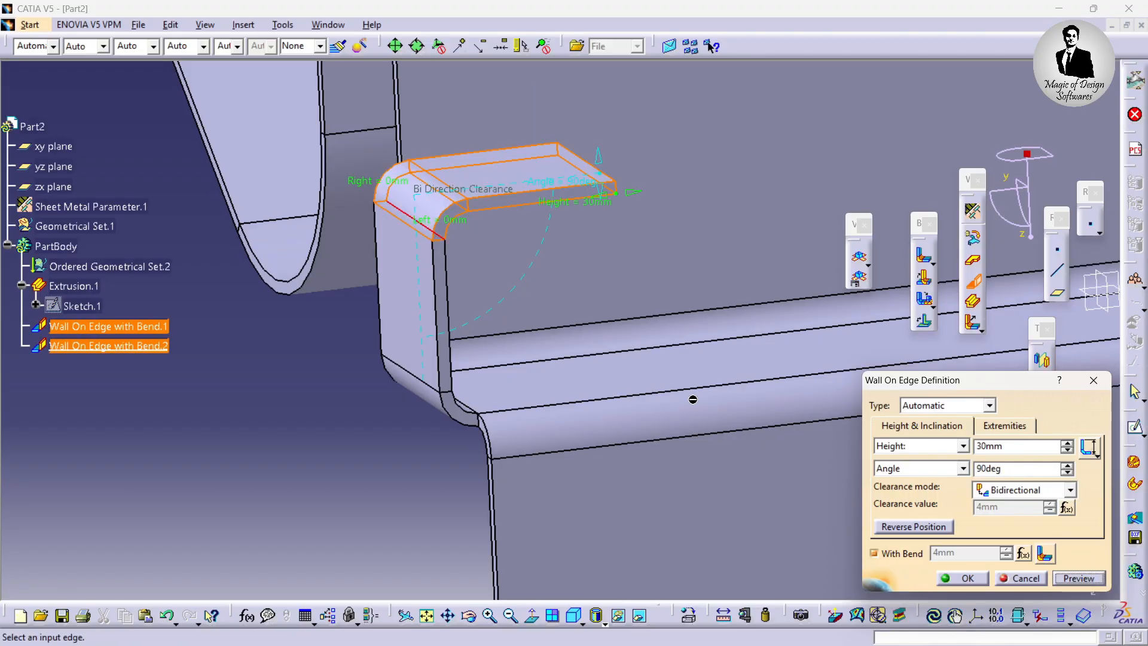
{"action": "middle_click_drag", "start_coordinate": [679, 260], "coordinate": [587, 257]}
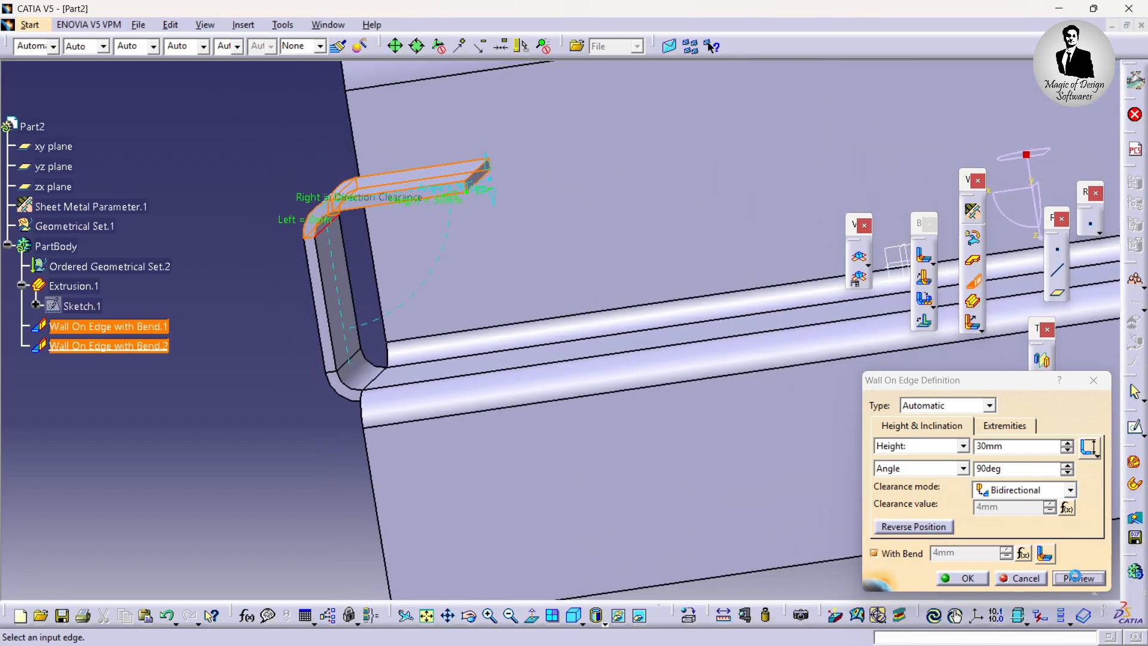
{"action": "left_click", "coordinate": [961, 579]}
Step: Start a hole on the flat ledge face near the end opposite the walls, and open its positioning sketch
{"action": "mouse_move", "coordinate": [569, 233]}
{"action": "middle_mouse_down"}
{"action": "mouse_move", "coordinate": [651, 399]}
{"action": "mouse_move", "coordinate": [688, 334]}
{"action": "mouse_move", "coordinate": [763, 281]}
{"action": "mouse_move", "coordinate": [610, 271]}
{"action": "mouse_move", "coordinate": [689, 277]}
{"action": "mouse_move", "coordinate": [587, 233]}
{"action": "middle_mouse_up"}
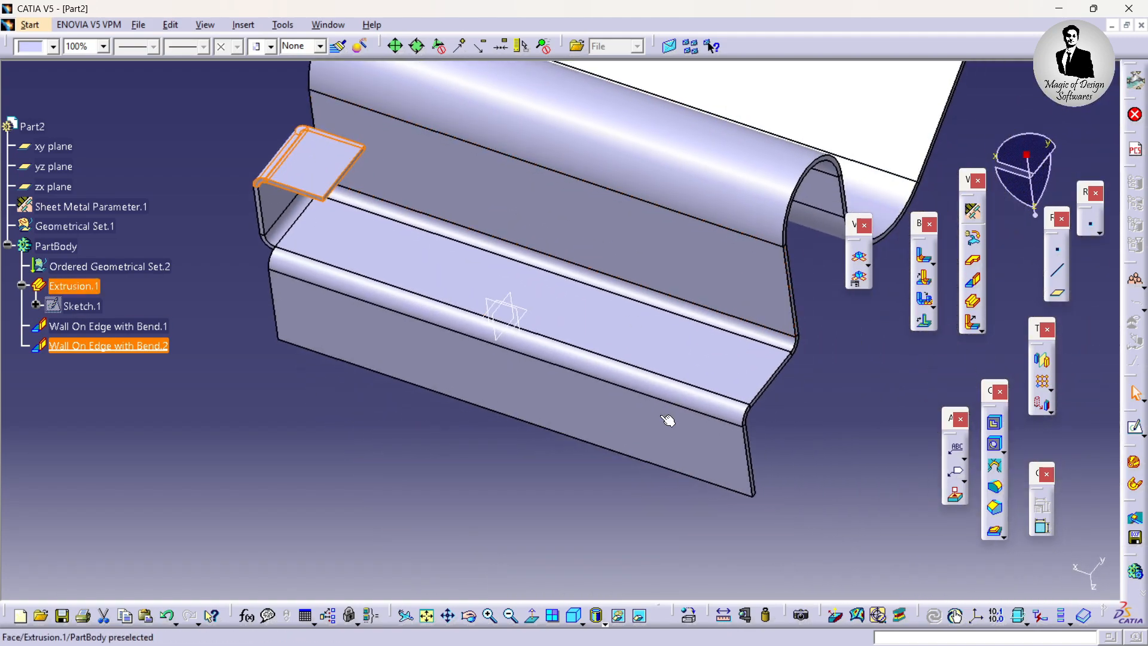
{"action": "left_click", "coordinate": [998, 446]}
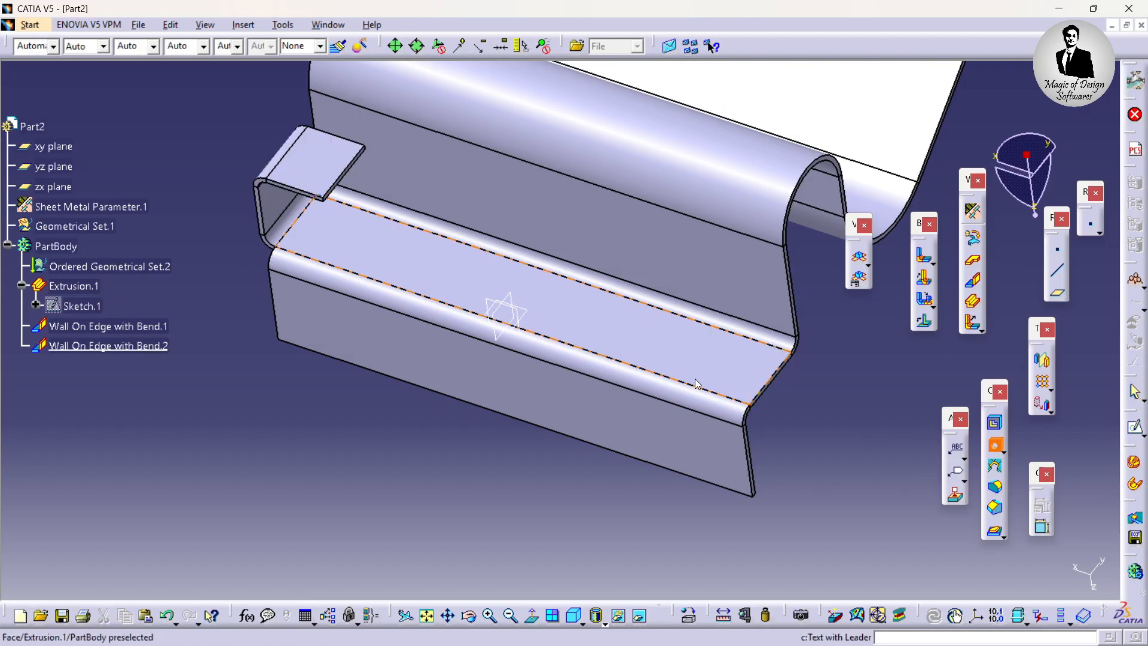
{"action": "left_click", "coordinate": [711, 363]}
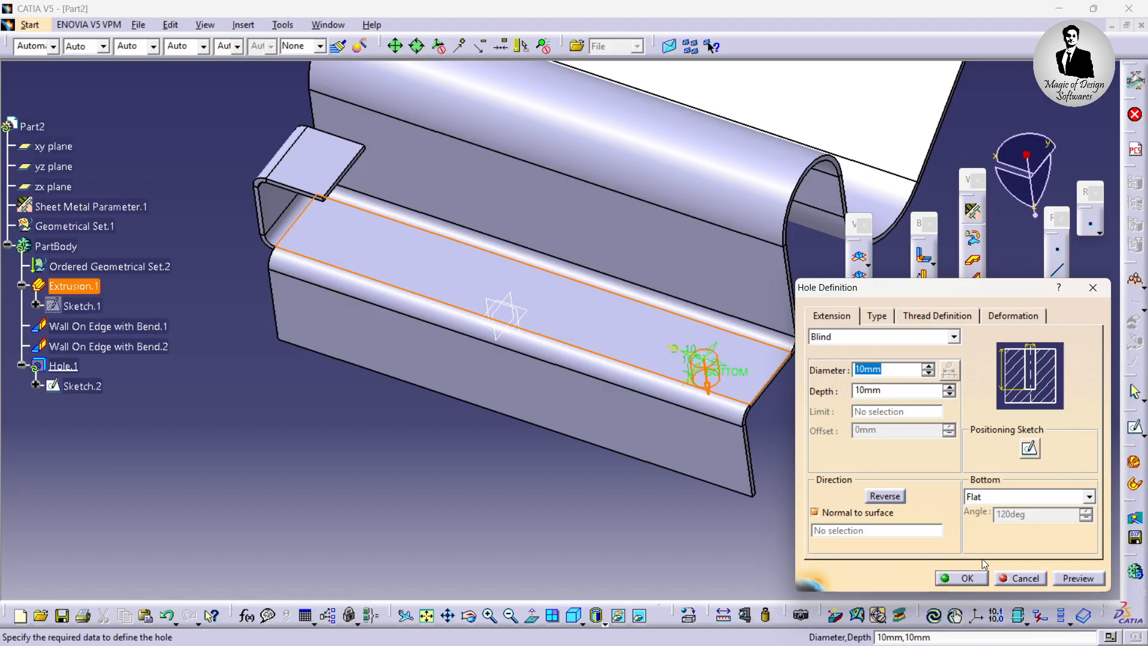
{"action": "middle_click_drag", "start_coordinate": [565, 378], "coordinate": [590, 291]}
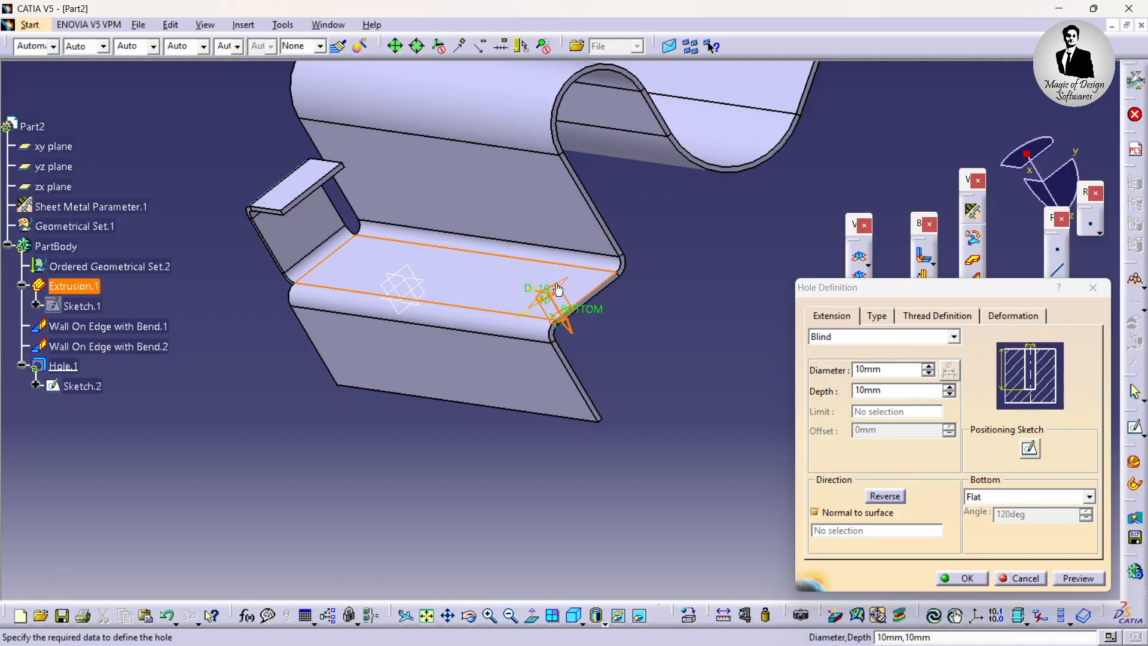
{"action": "left_click", "coordinate": [1034, 450]}
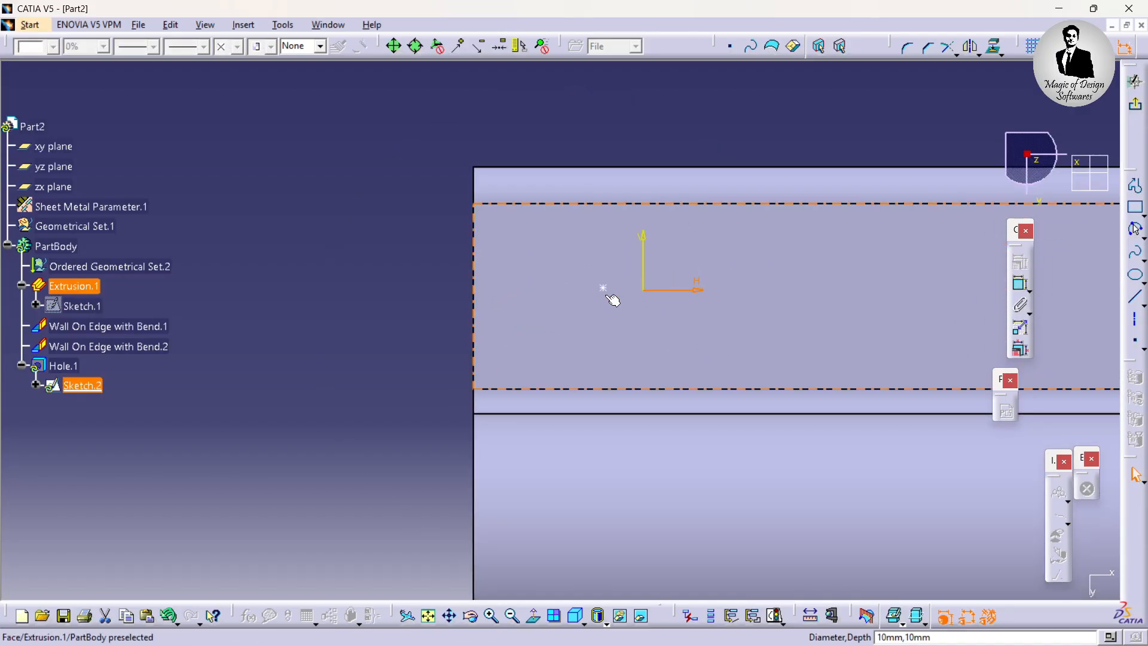
Step: Sketch a circle about 6.4 mm in diameter on the flat ledge face, near the end opposite the walls
{"action": "left_click", "coordinate": [795, 232]}
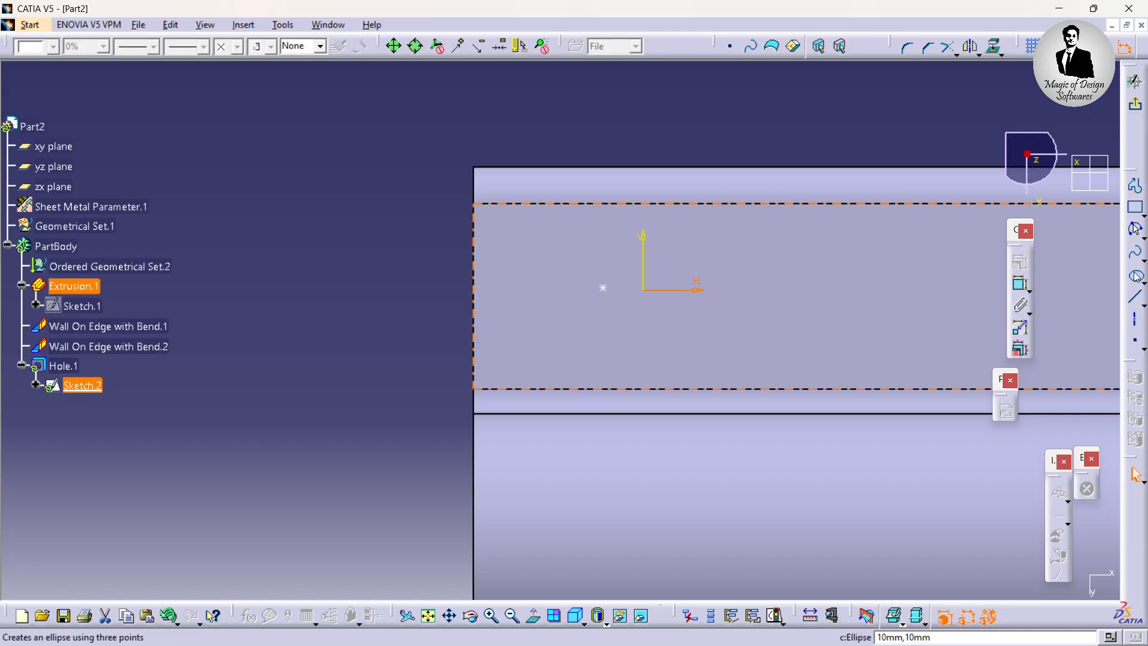
{"action": "left_click", "coordinate": [1141, 235]}
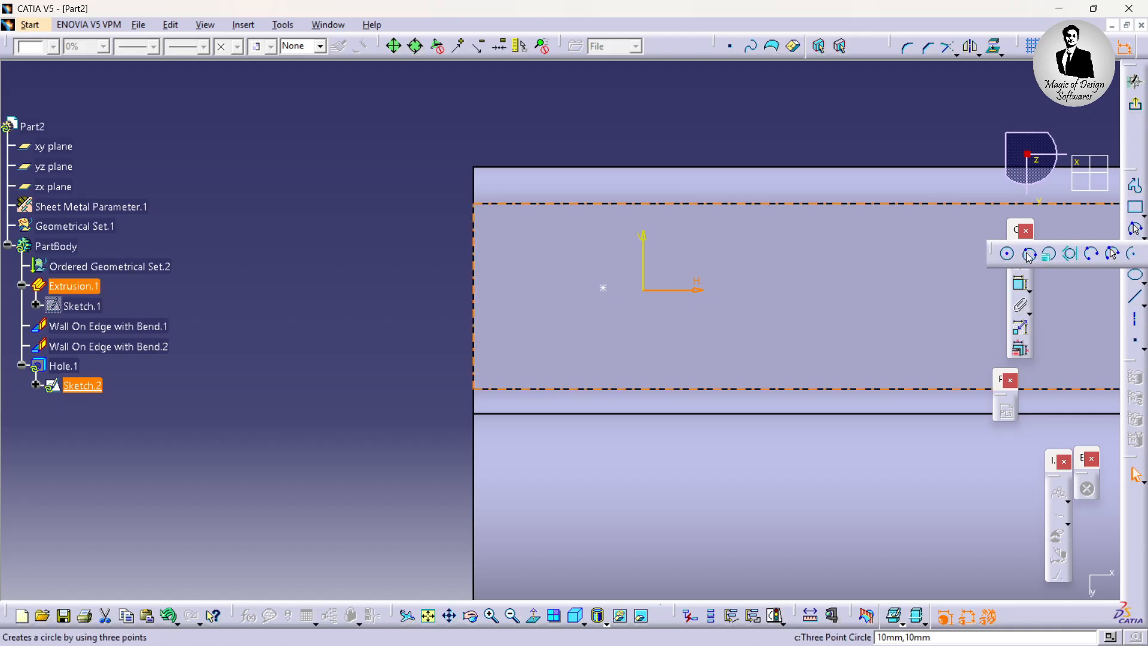
{"action": "left_click", "coordinate": [562, 276]}
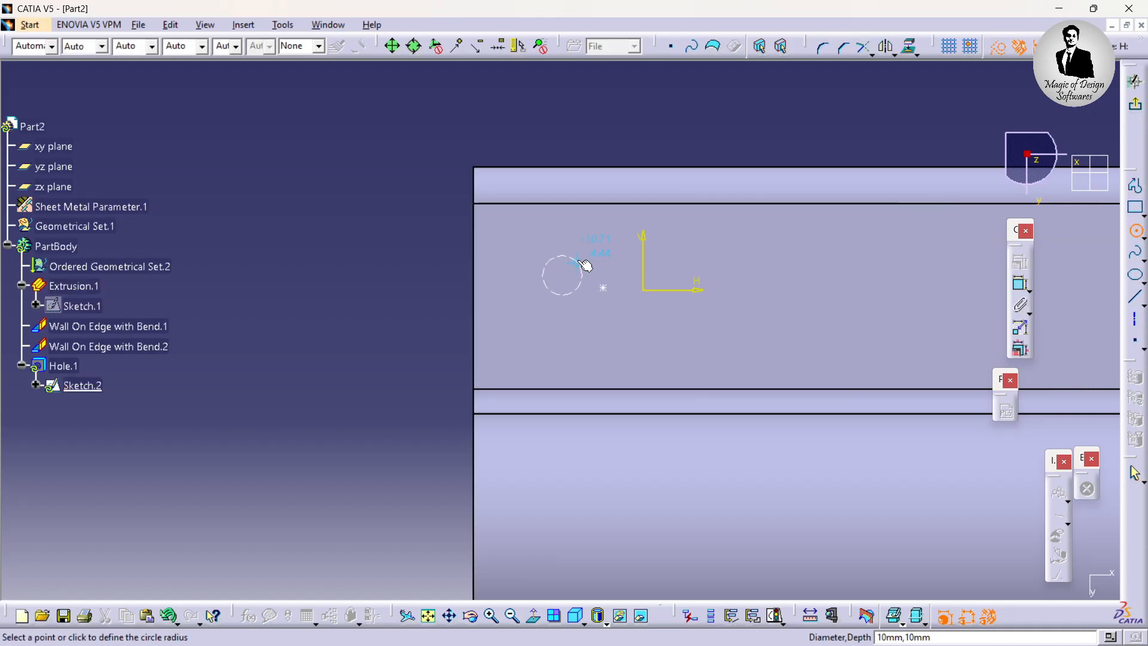
{"action": "left_click", "coordinate": [586, 265]}
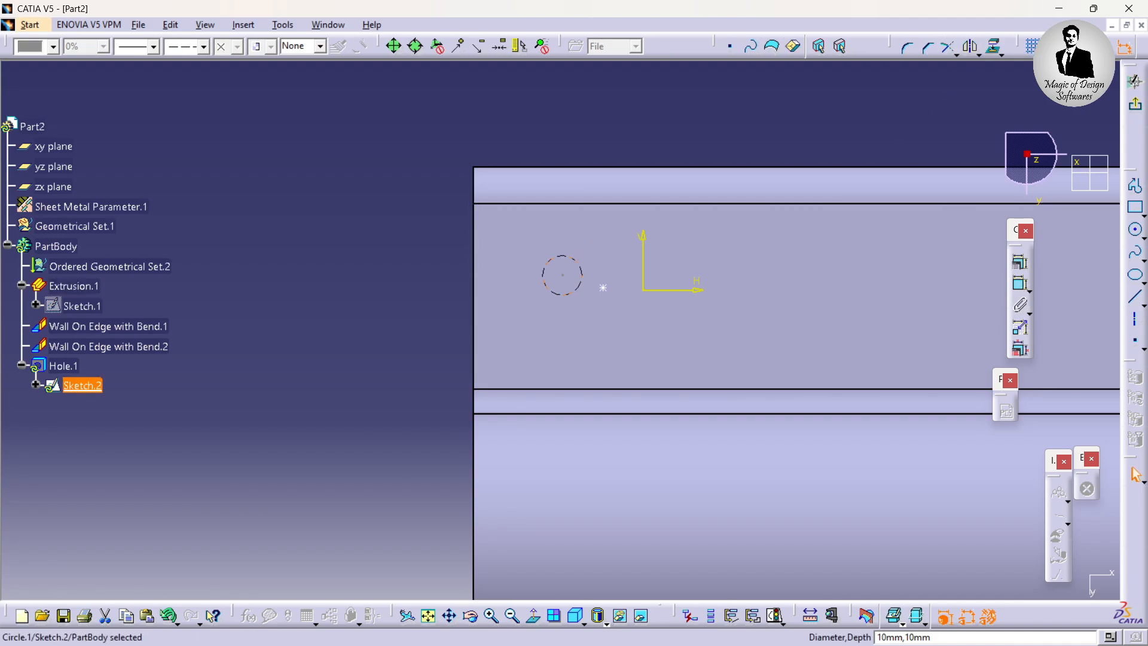
{"action": "left_click", "coordinate": [682, 132]}
Step: Dimension the circle's diameter, try 15 mm, and set it to 12 mm
{"action": "left_click", "coordinate": [580, 262]}
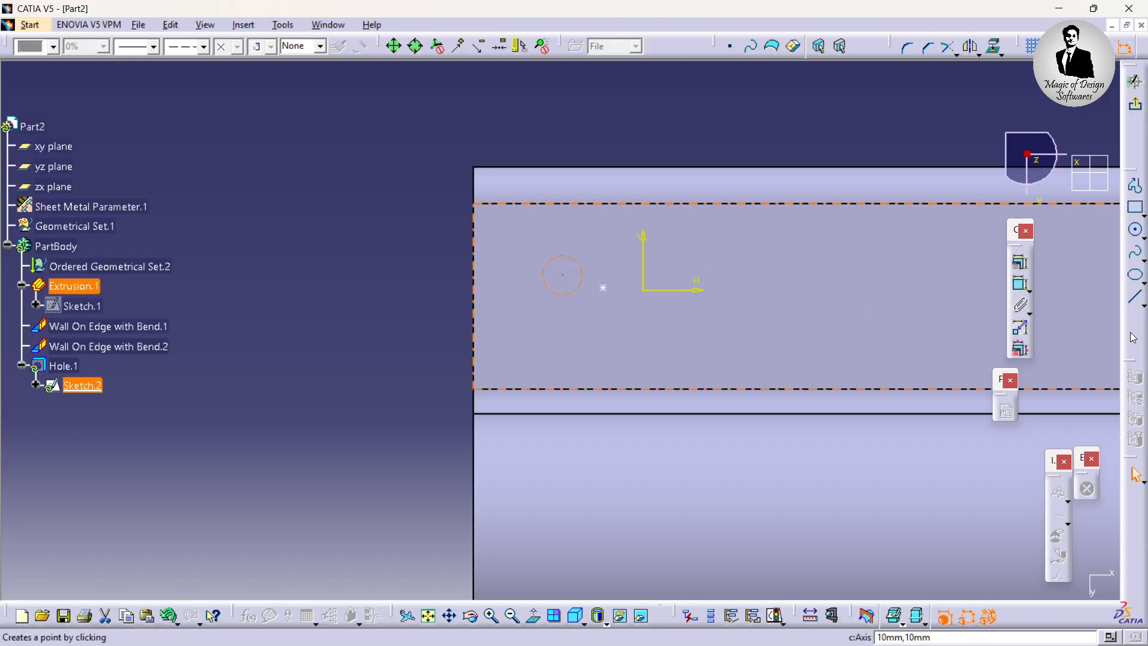
{"action": "left_click", "coordinate": [1021, 283]}
{"action": "left_click", "coordinate": [614, 119]}
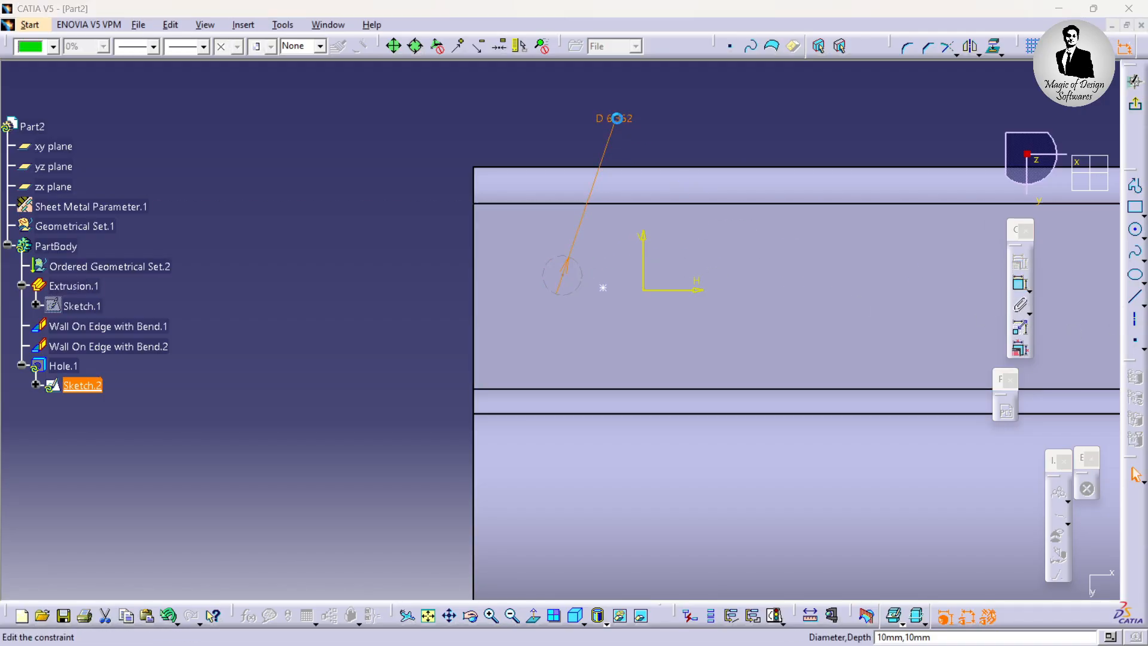
{"action": "double_click", "coordinate": [619, 123]}
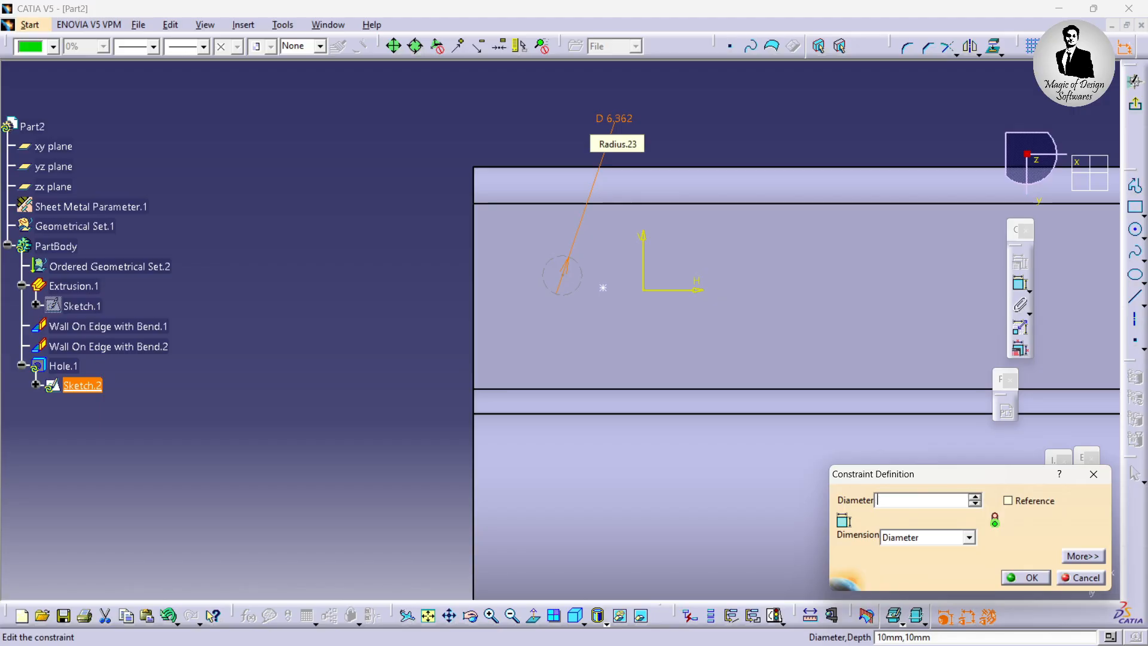
{"action": "type", "text": "15mm"}
{"action": "key", "text": "Return"}
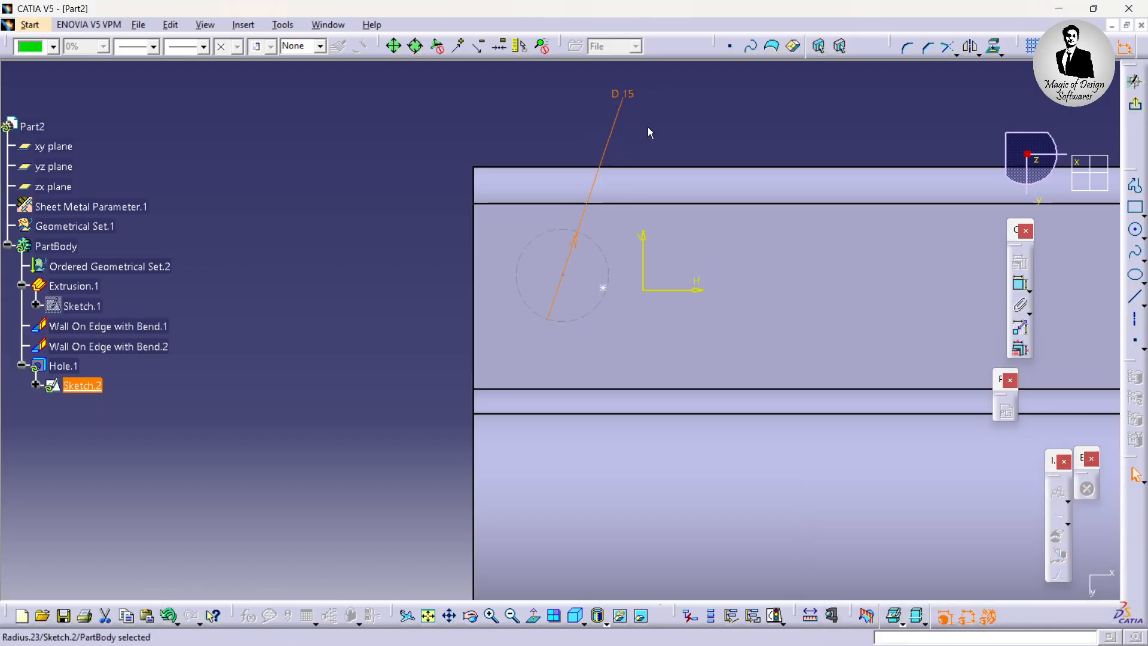
{"action": "double_click", "coordinate": [634, 101]}
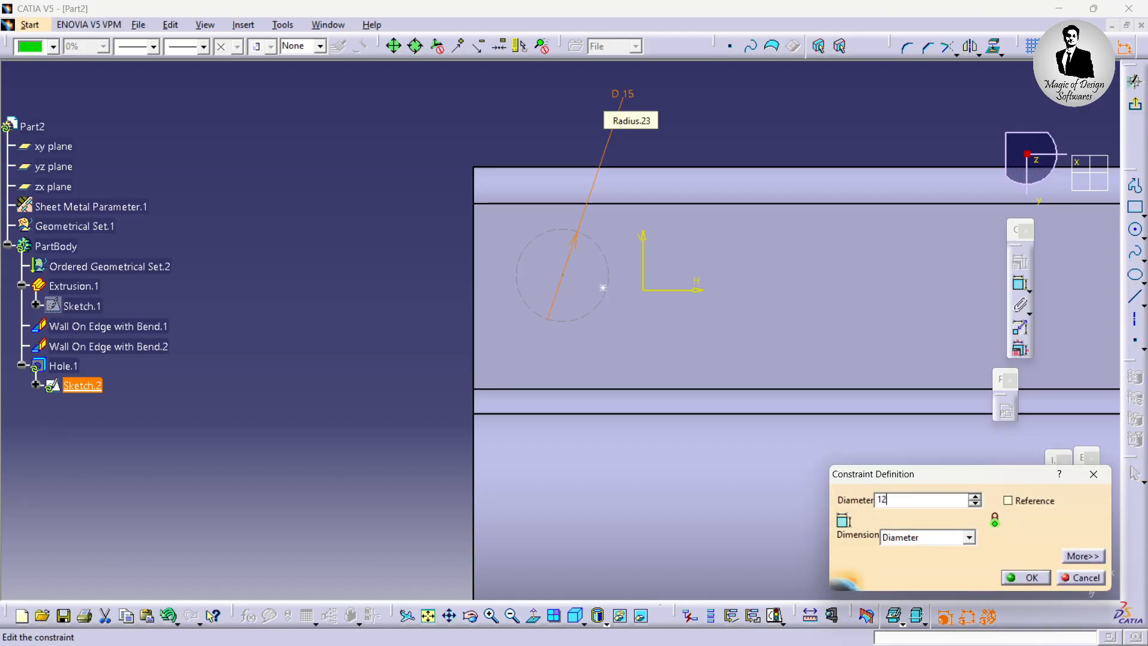
{"action": "key", "text": "Return"}
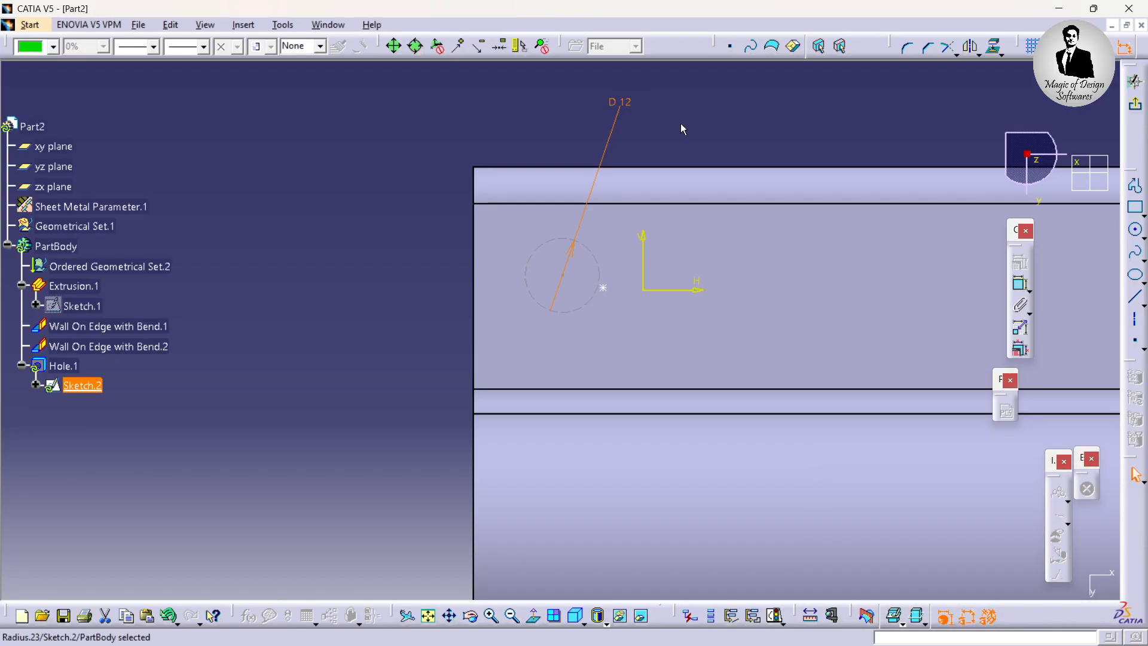
{"action": "left_click", "coordinate": [681, 123]}
Step: Dimension the circle centre's distance from the ledge face's upper long edge, try 10 mm, and set it to 11 mm
{"action": "middle_click_drag", "start_coordinate": [656, 158], "coordinate": [628, 159]}
{"action": "left_click", "coordinate": [541, 275]}
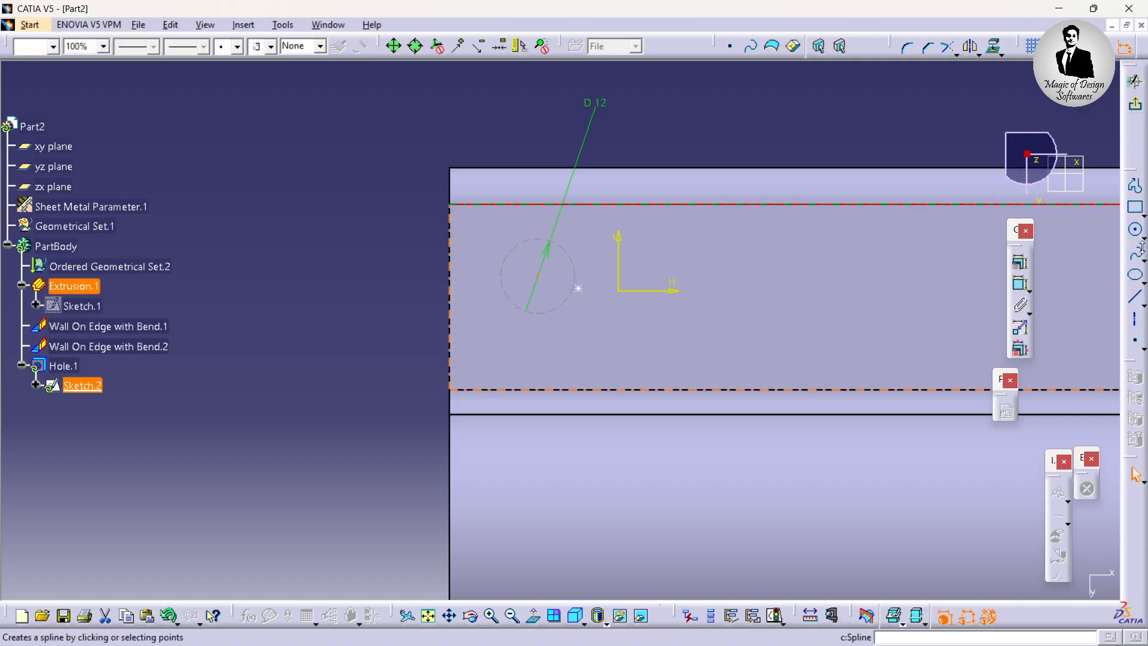
{"action": "left_click", "coordinate": [1020, 283]}
{"action": "left_click", "coordinate": [520, 204]}
{"action": "left_click", "coordinate": [380, 251]}
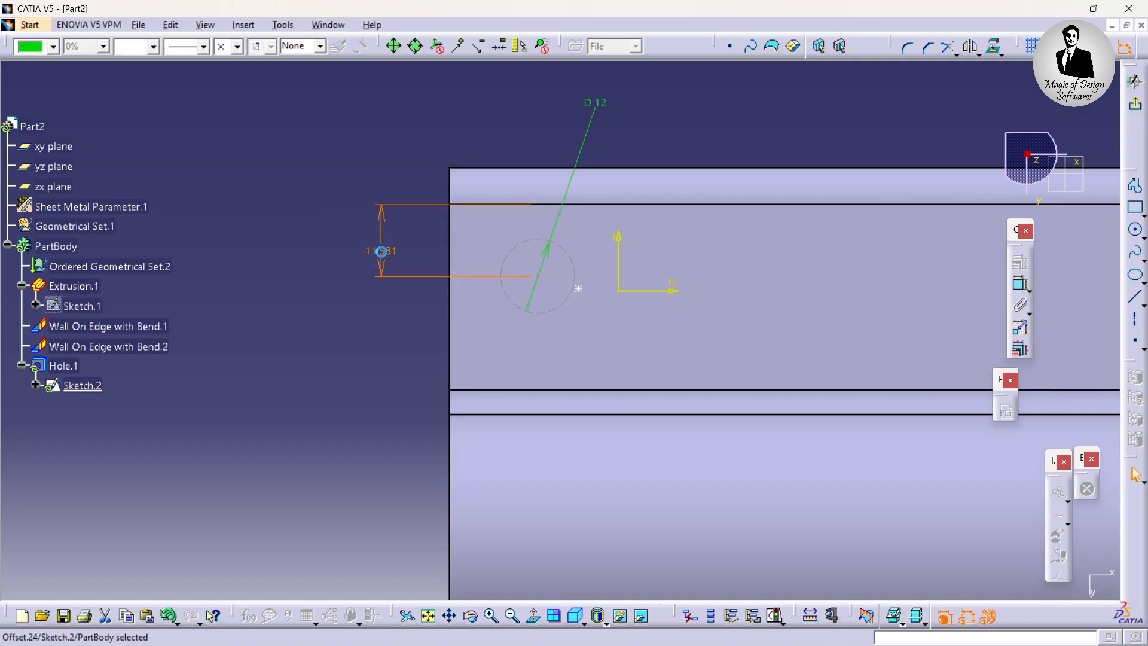
{"action": "double_click", "coordinate": [381, 251]}
{"action": "type", "text": "10"}
{"action": "key", "text": "Return"}
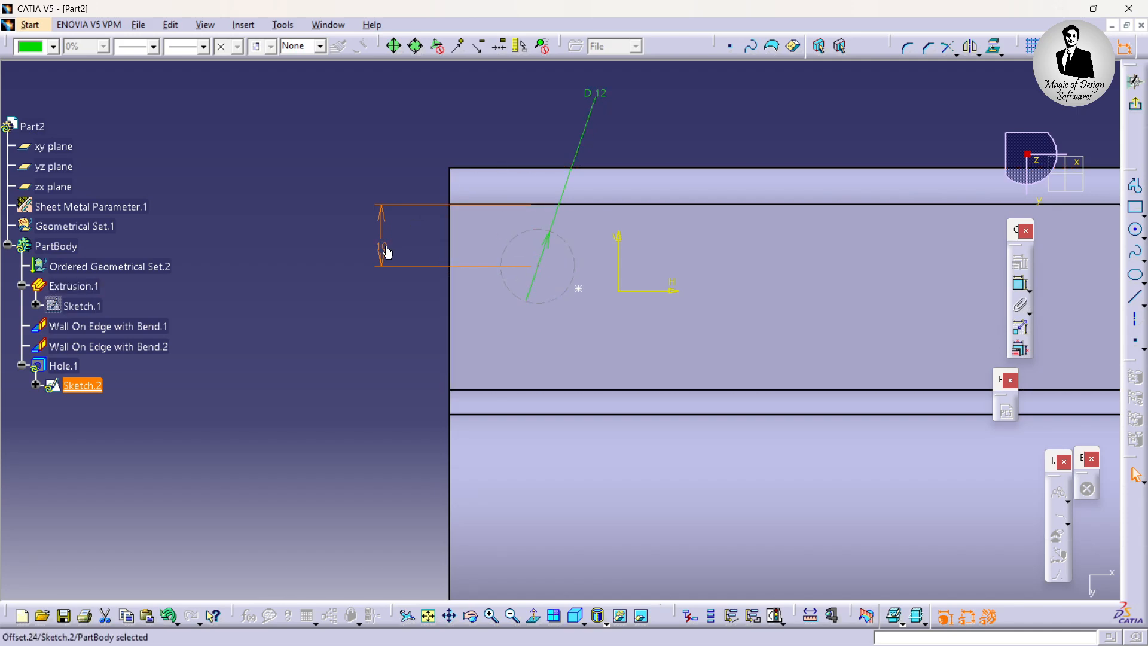
{"action": "double_click", "coordinate": [386, 247]}
{"action": "key", "text": "Return"}
{"action": "left_click", "coordinate": [397, 249]}
Step: Dimension the circle's distance from the short end edge of the ledge and set it to 15 mm
{"action": "left_click", "coordinate": [543, 280]}
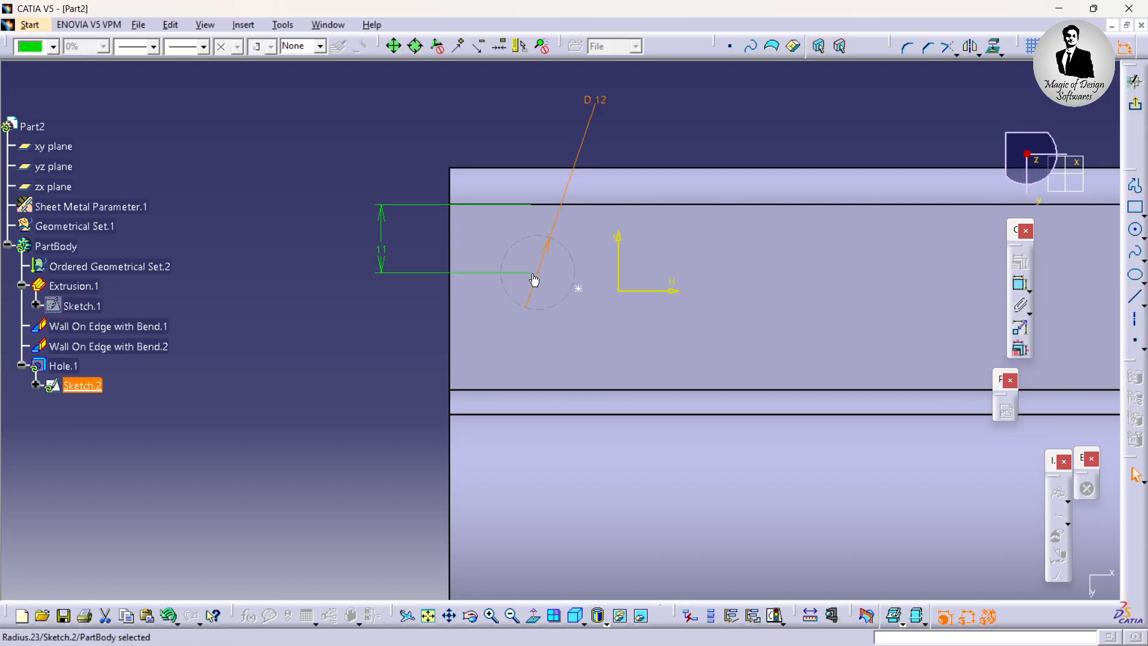
{"action": "left_click", "coordinate": [1020, 283]}
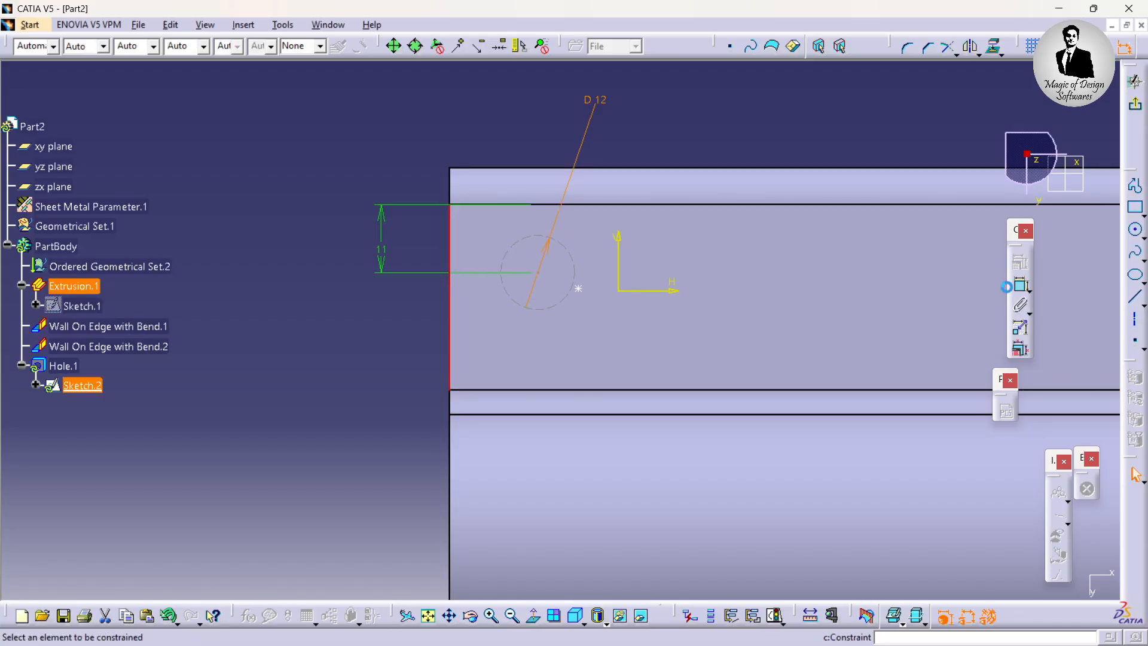
{"action": "left_click", "coordinate": [450, 239]}
{"action": "left_click", "coordinate": [520, 124]}
{"action": "double_click", "coordinate": [519, 127]}
{"action": "type", "text": "1"}
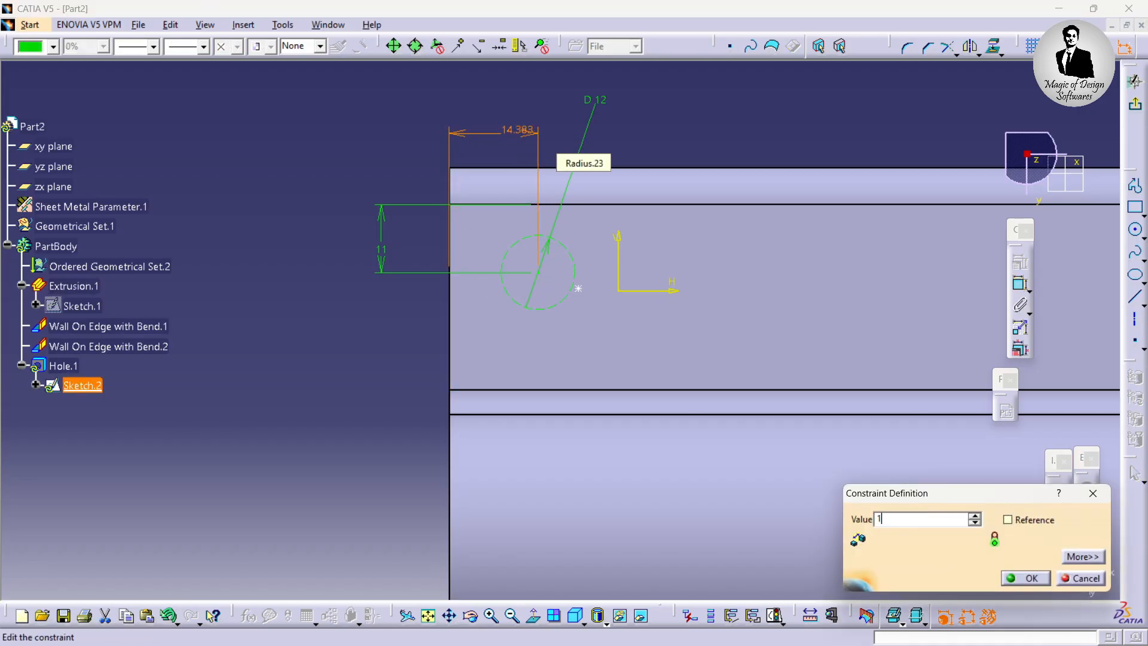
{"action": "type", "text": "5"}
{"action": "key", "text": "Return"}
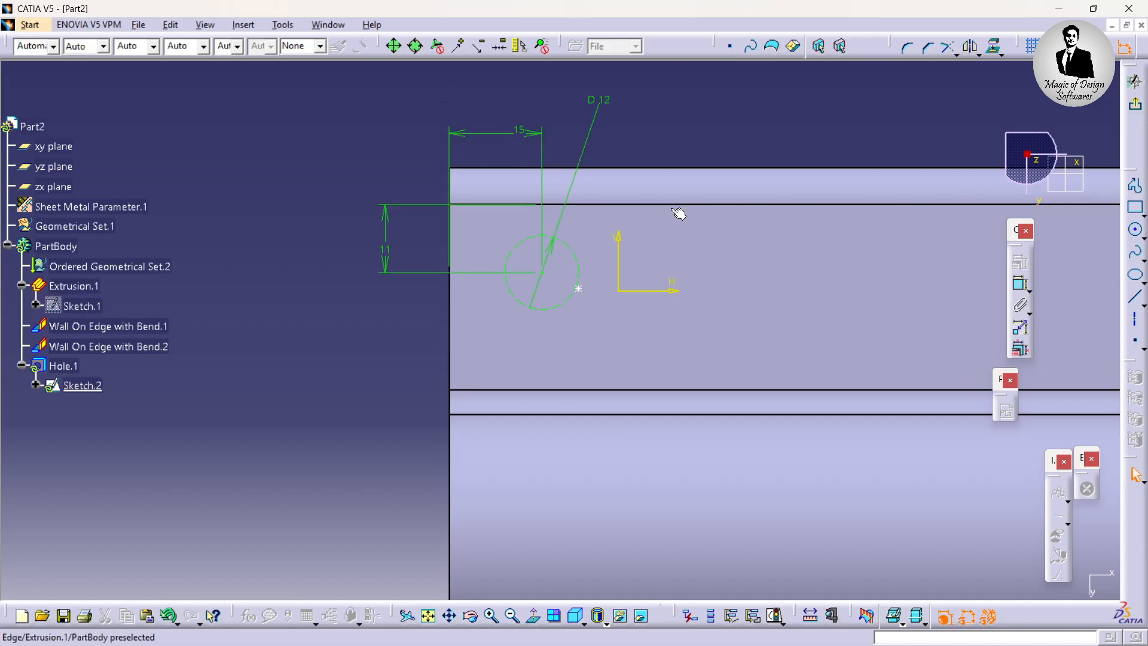
Step: Exit the positioning sketch and create the blind hole with a 10 mm diameter, 10 mm depth and flat bottom
{"action": "left_click", "coordinate": [1136, 103]}
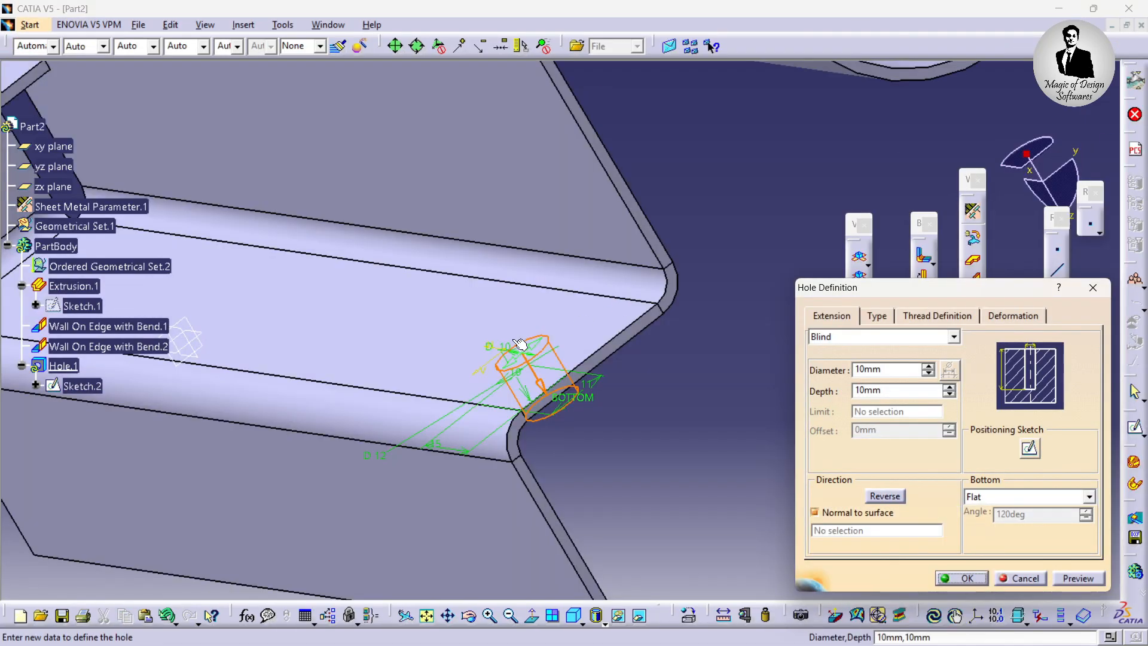
{"action": "middle_click_drag", "start_coordinate": [487, 313], "coordinate": [670, 428]}
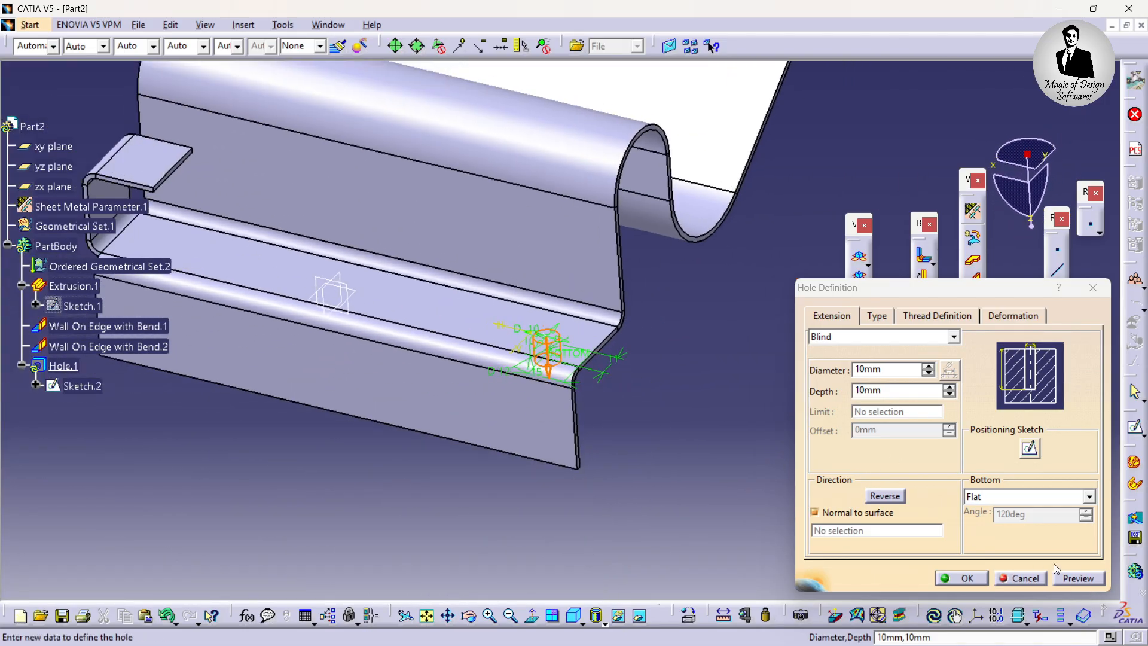
{"action": "left_click", "coordinate": [961, 579]}
{"action": "middle_click_drag", "start_coordinate": [454, 341], "coordinate": [558, 418]}
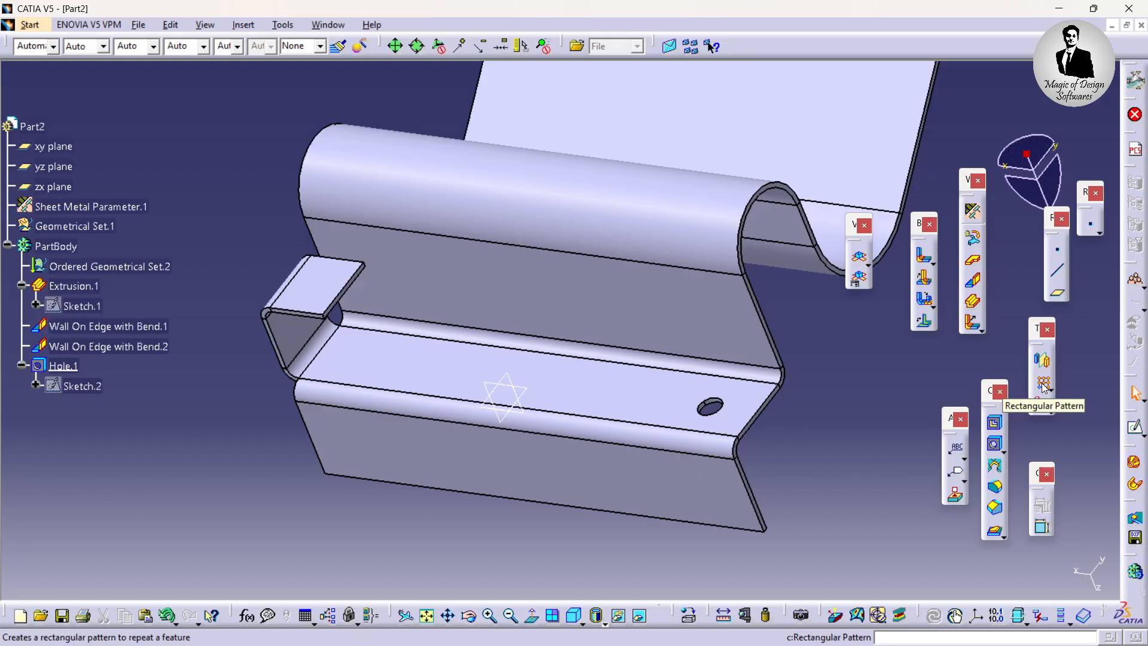
Step: Start a rectangular pattern of the ledge hole with 7 instances at 20 mm spacing in the first direction
{"action": "left_click", "coordinate": [282, 25]}
{"action": "mouse_move", "coordinate": [185, 27]}
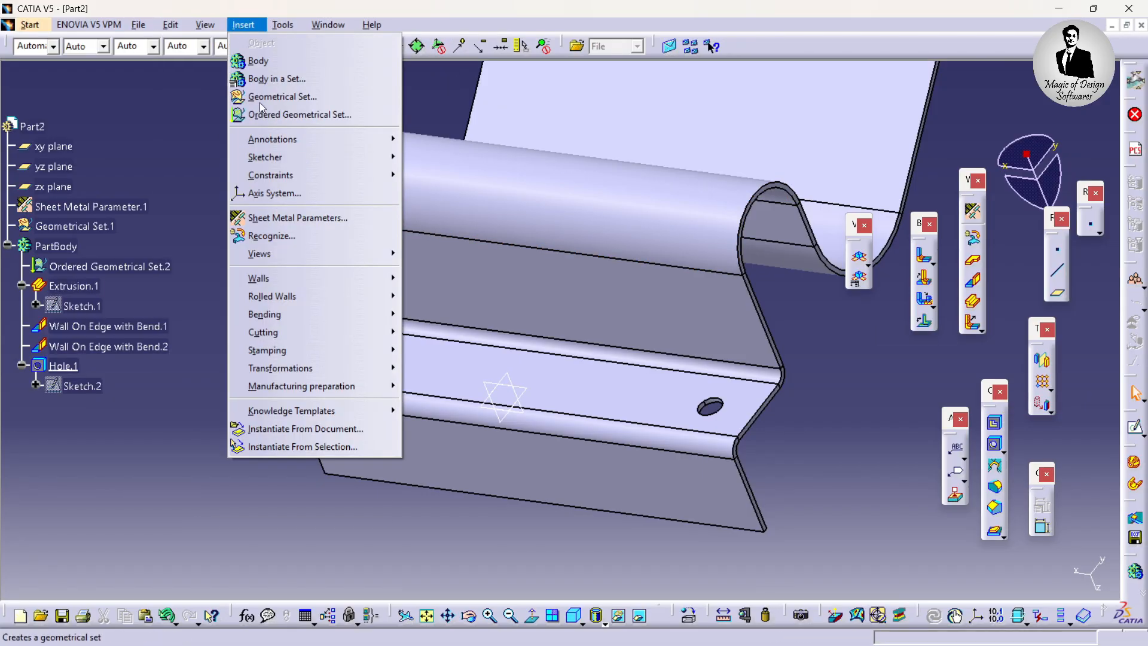
{"action": "mouse_move", "coordinate": [319, 317]}
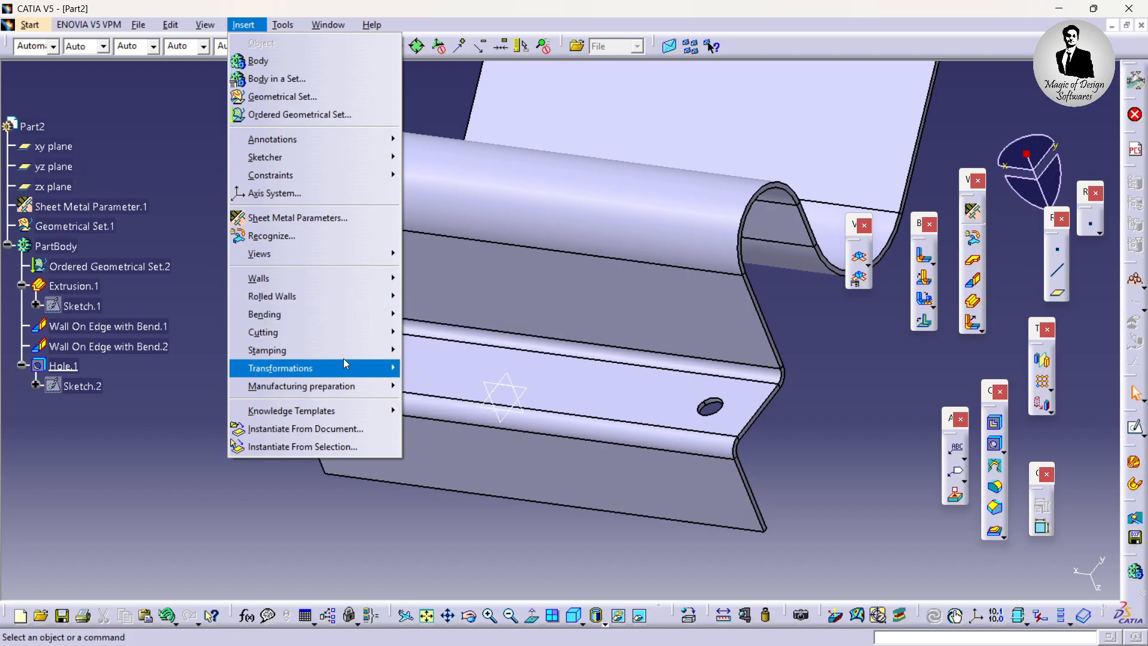
{"action": "mouse_move", "coordinate": [368, 372]}
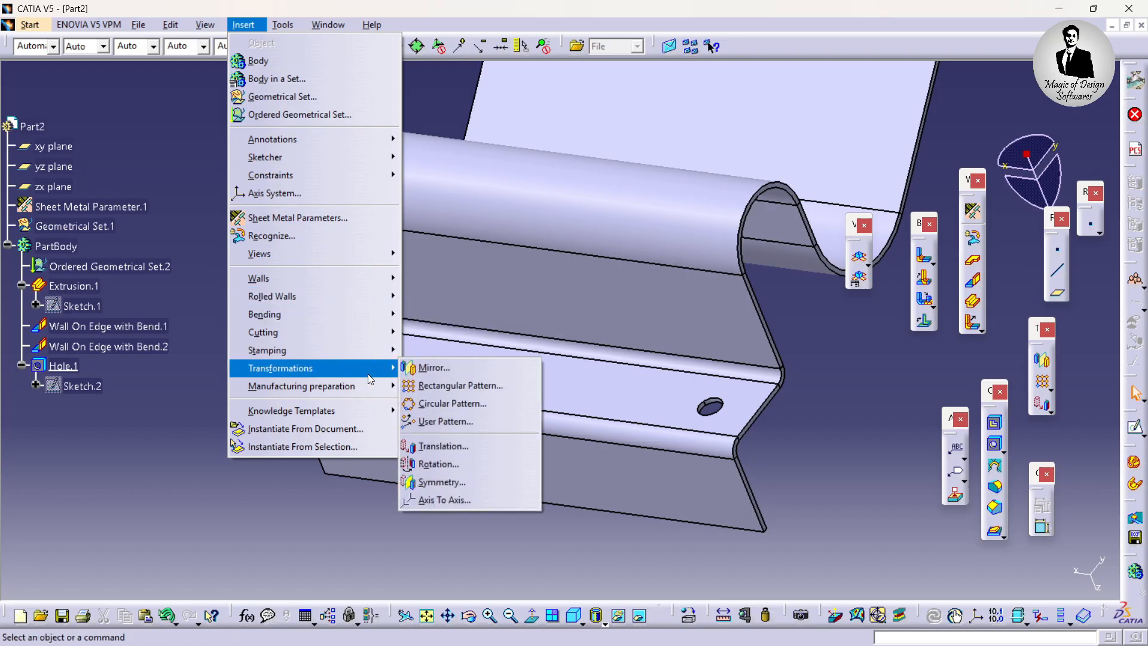
{"action": "left_click", "coordinate": [435, 387]}
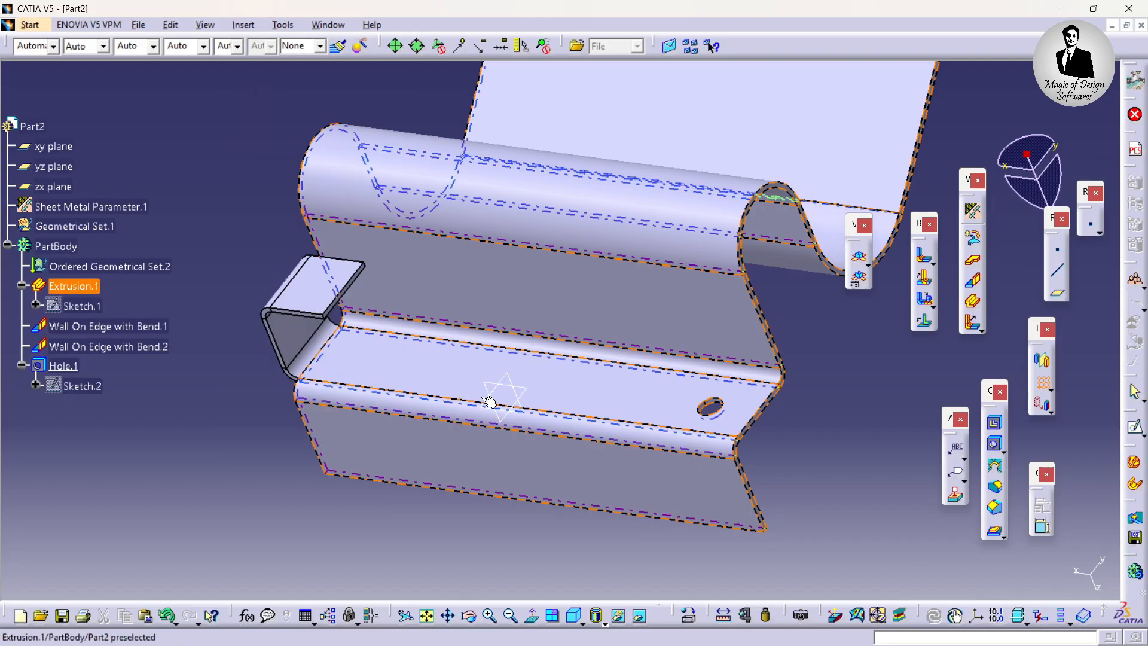
{"action": "left_click", "coordinate": [710, 406]}
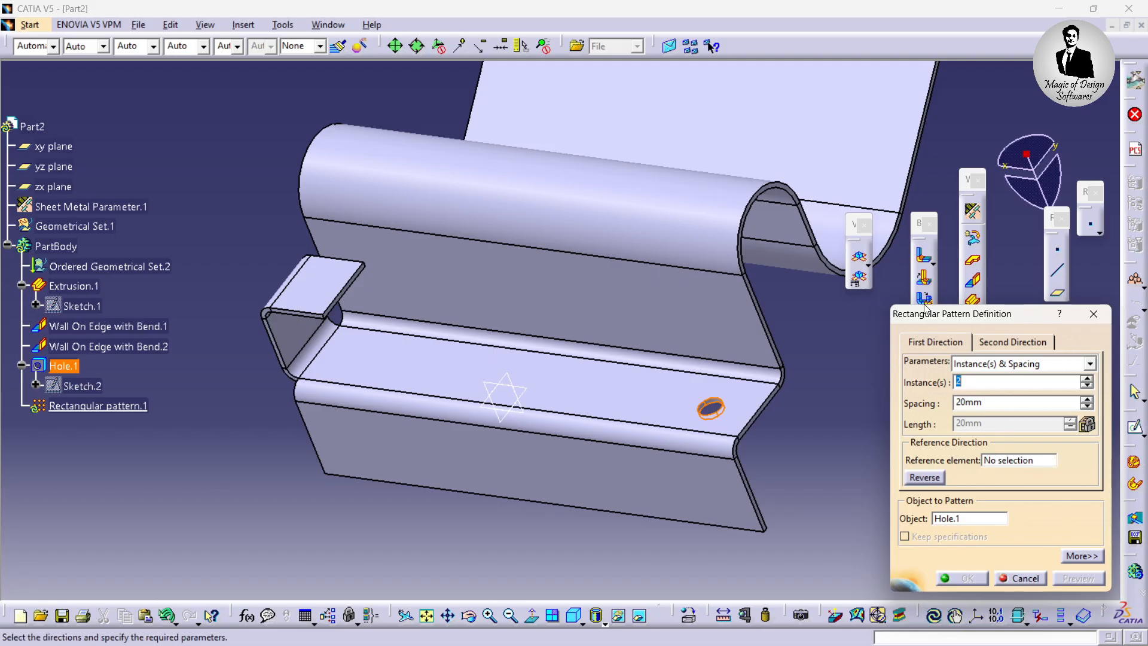
{"action": "left_click_drag", "start_coordinate": [945, 321], "coordinate": [923, 262]}
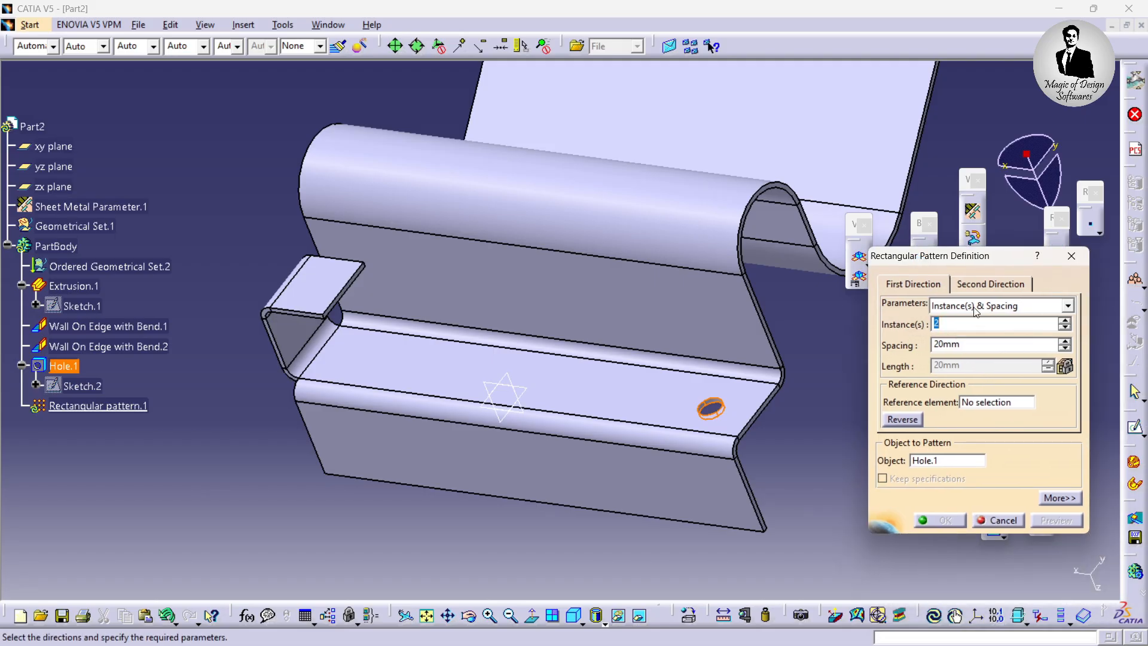
{"action": "left_click", "coordinate": [975, 307]}
{"action": "left_click", "coordinate": [984, 310]}
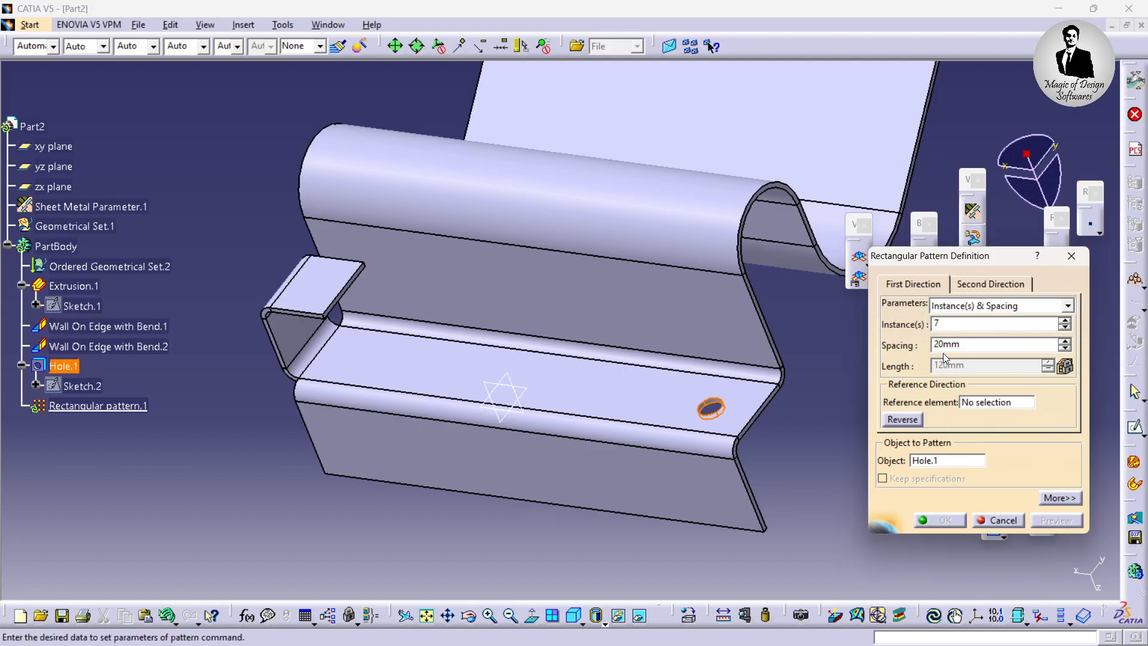
{"action": "left_click", "coordinate": [988, 347]}
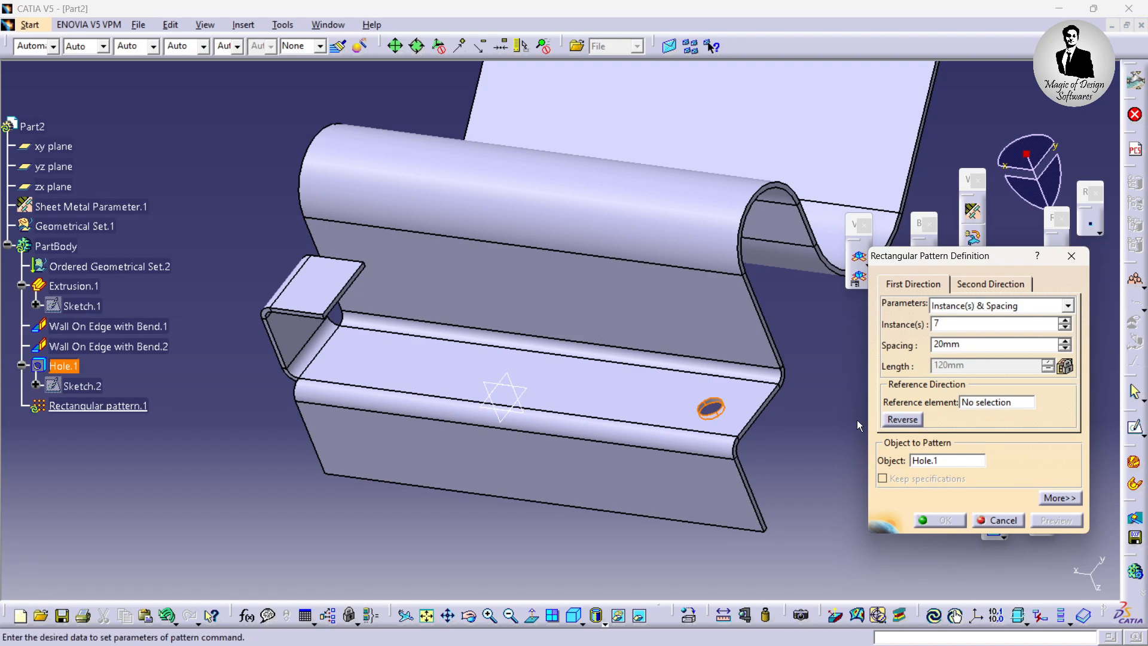
Step: Use the X axis as the pattern's first reference direction so the holes run along the ledge
{"action": "left_click", "coordinate": [1004, 404]}
{"action": "middle_click_drag", "start_coordinate": [706, 305], "coordinate": [748, 362]}
{"action": "middle_click_drag", "start_coordinate": [577, 374], "coordinate": [730, 349]}
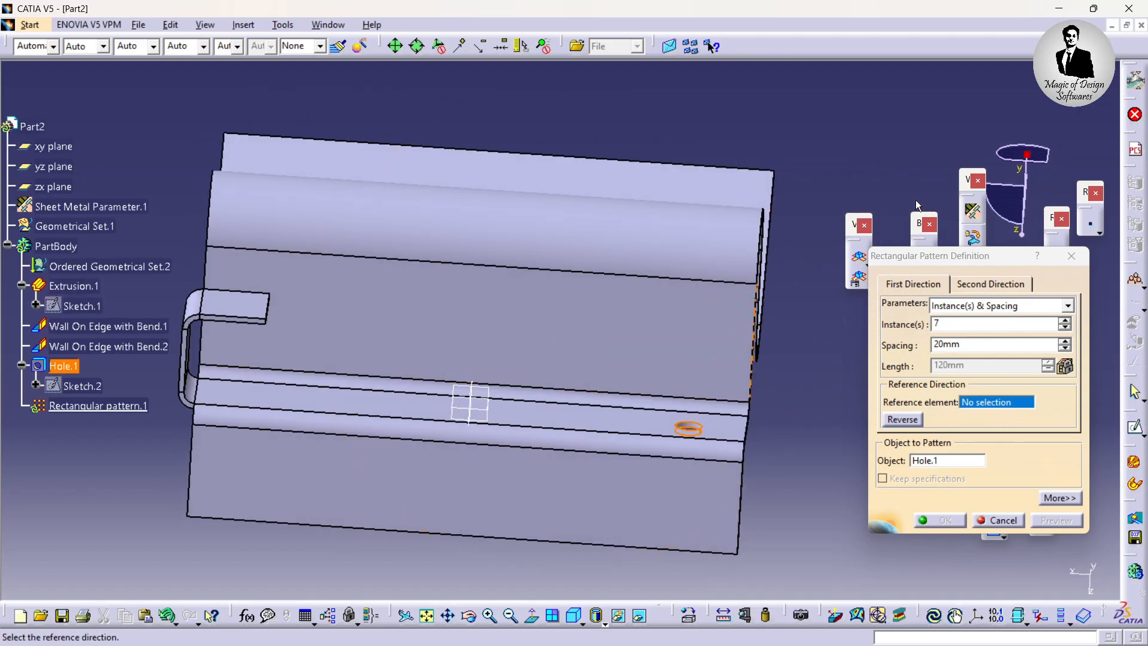
{"action": "left_click_drag", "start_coordinate": [970, 187], "coordinate": [922, 162]}
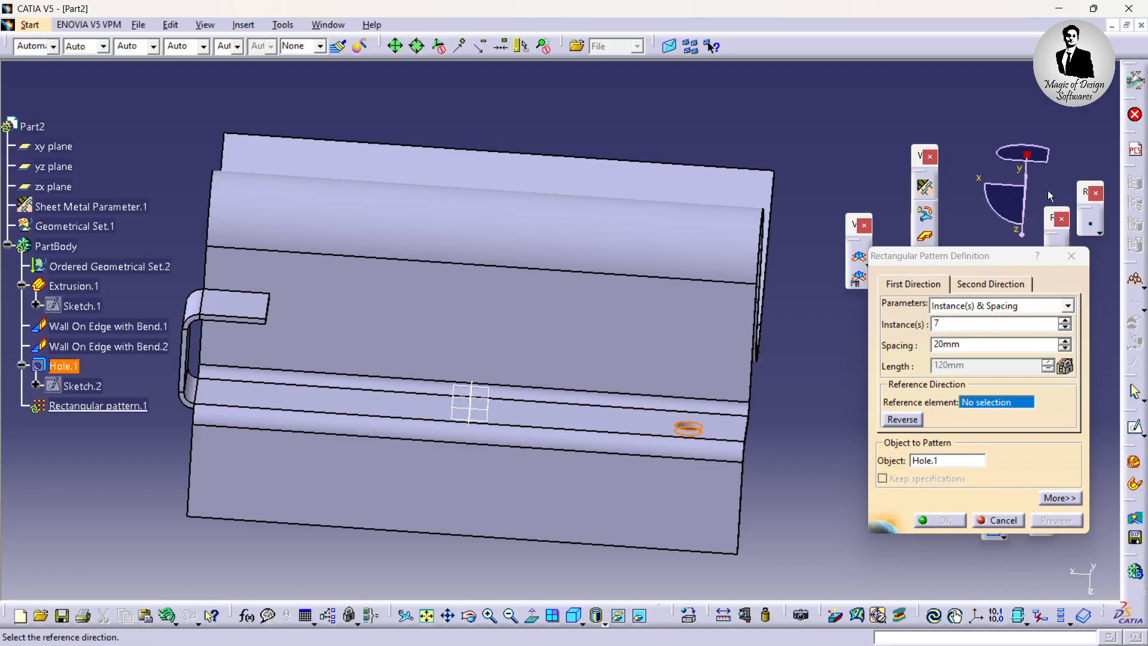
{"action": "left_click", "coordinate": [956, 460]}
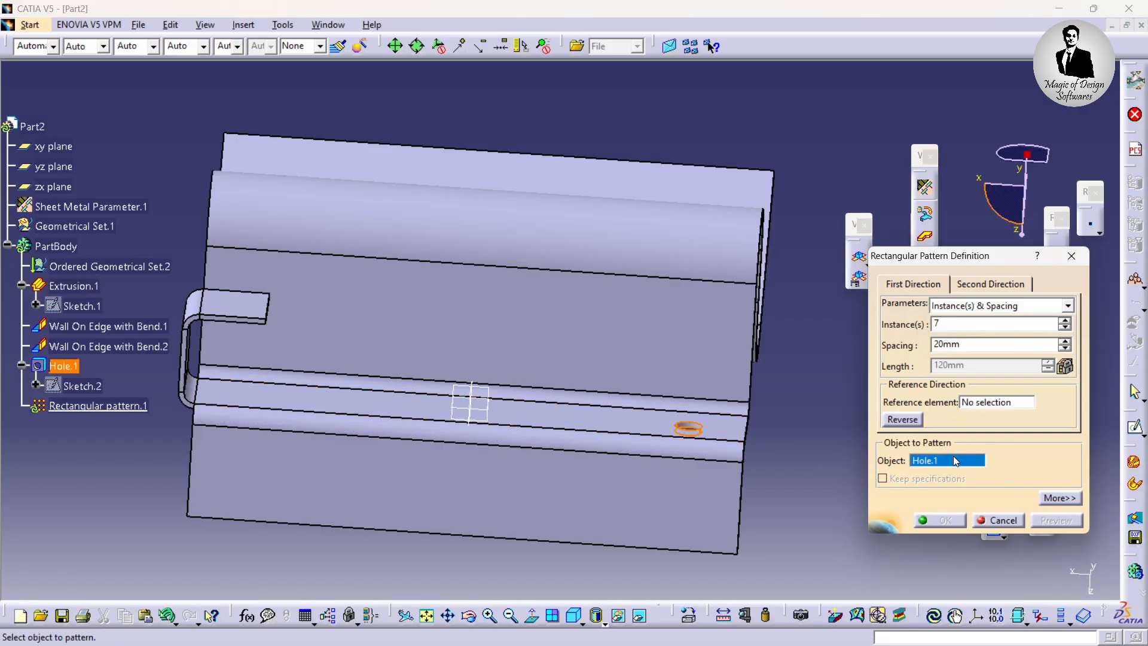
{"action": "right_click", "coordinate": [1005, 406]}
{"action": "left_click", "coordinate": [945, 408]}
{"action": "right_click", "coordinate": [981, 406]}
{"action": "left_click", "coordinate": [1010, 443]}
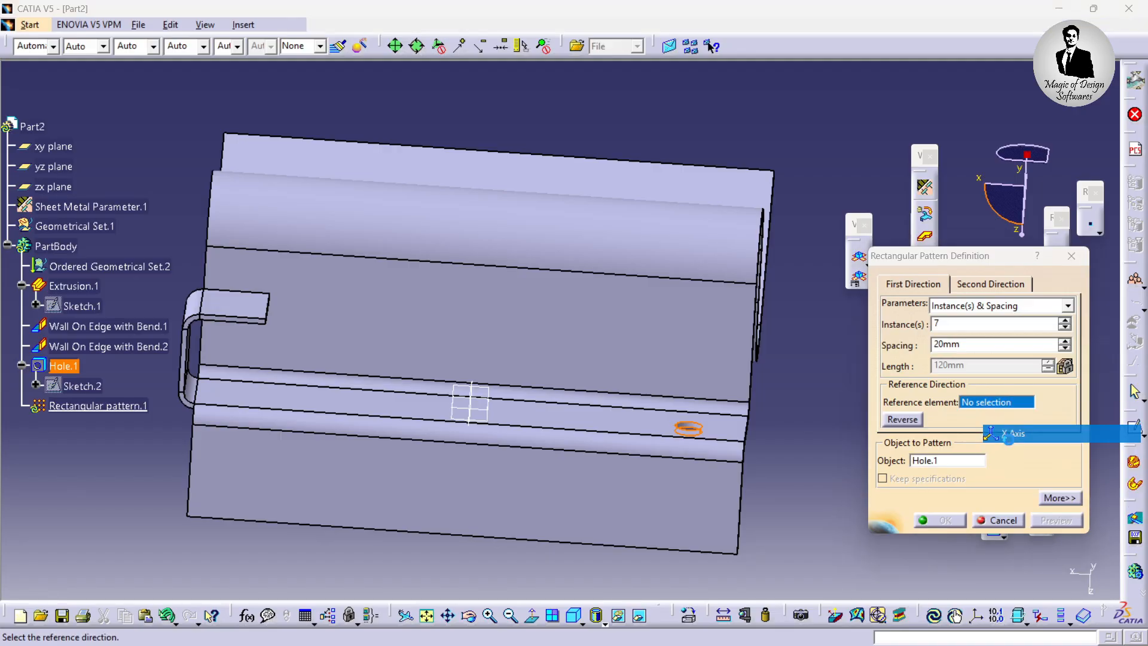
{"action": "middle_click_drag", "start_coordinate": [494, 350], "coordinate": [486, 414]}
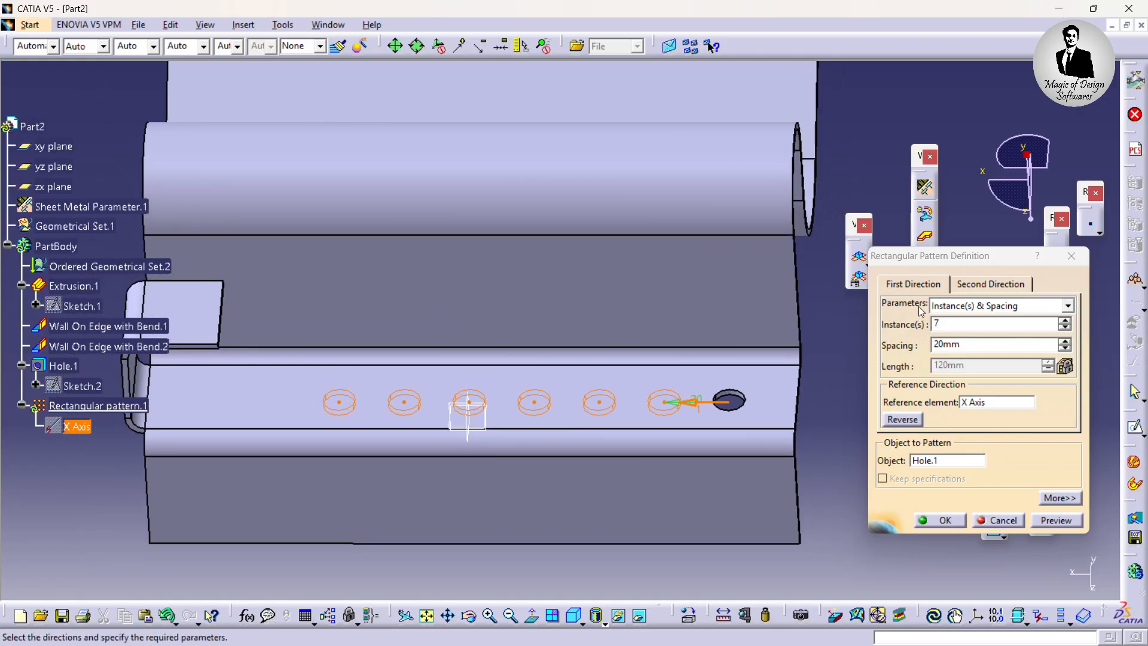
Step: Set the hole pattern to 8 instances and preview it
{"action": "double_click", "coordinate": [962, 326]}
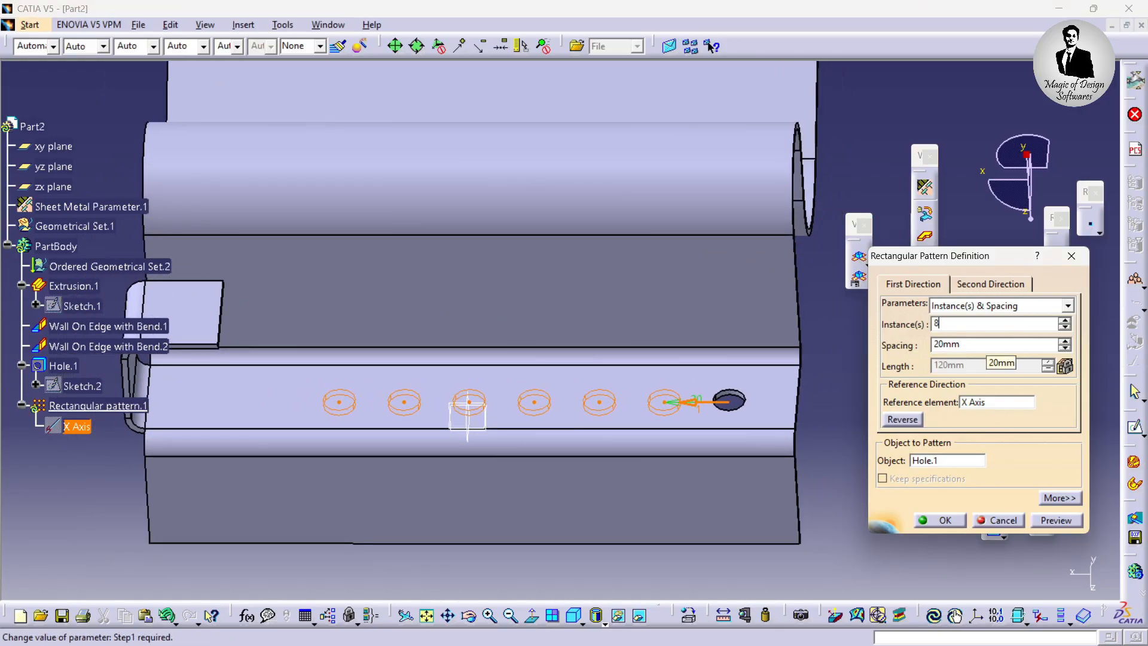
{"action": "type", "text": "8"}
{"action": "left_click", "coordinate": [1063, 525]}
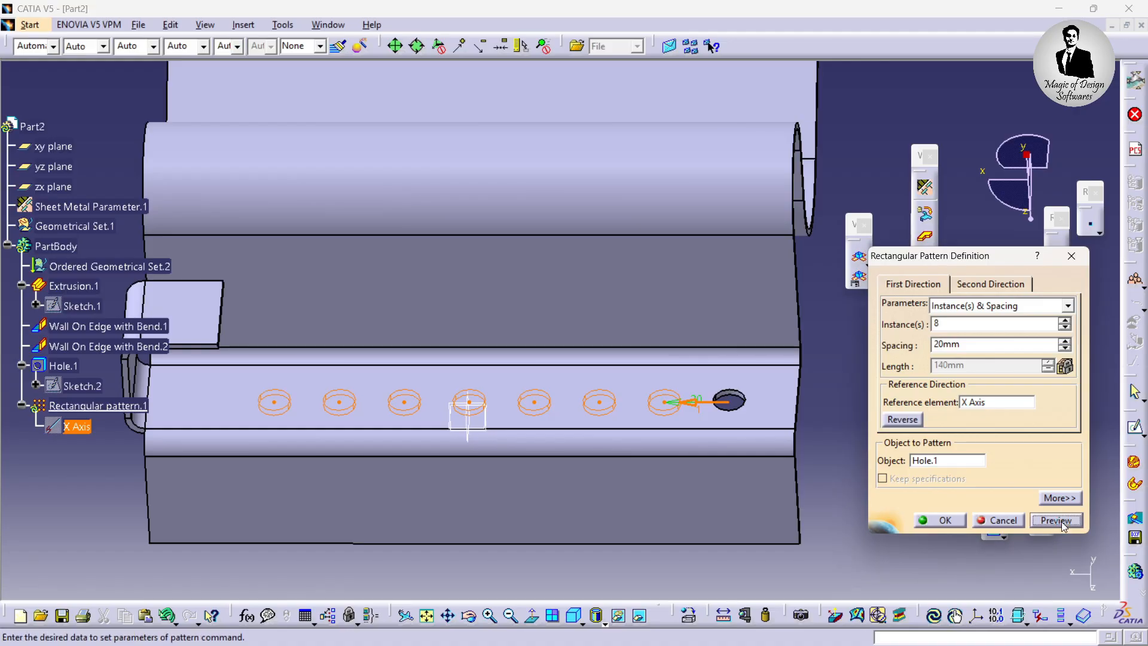
Step: Accept the ledge hole pattern and round one free corner of the front flange with a 10 mm Corner radius
{"action": "left_click", "coordinate": [951, 521]}
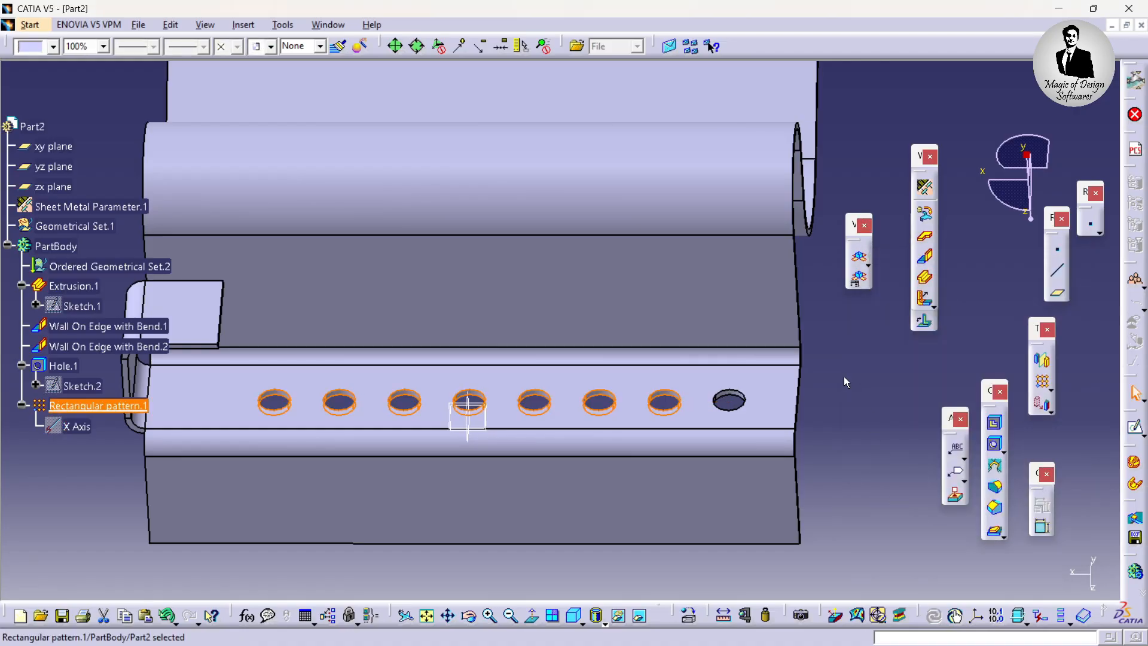
{"action": "middle_click_drag", "start_coordinate": [811, 329], "coordinate": [712, 257]}
{"action": "middle_click_drag", "start_coordinate": [750, 383], "coordinate": [687, 276]}
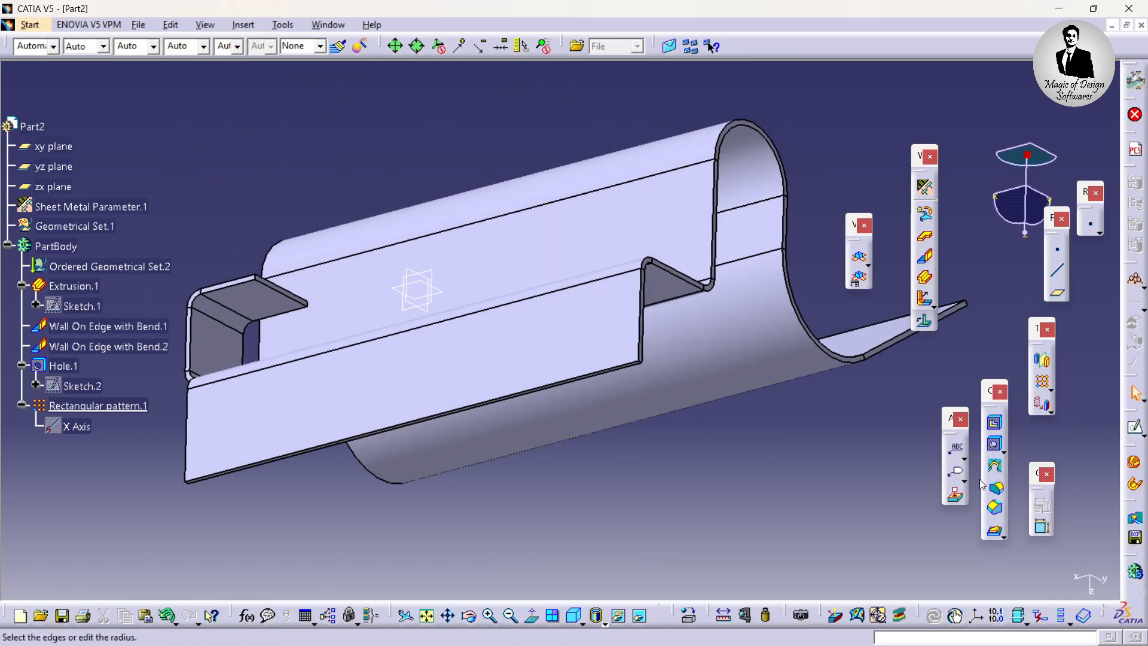
{"action": "middle_click_drag", "start_coordinate": [669, 389], "coordinate": [733, 353]}
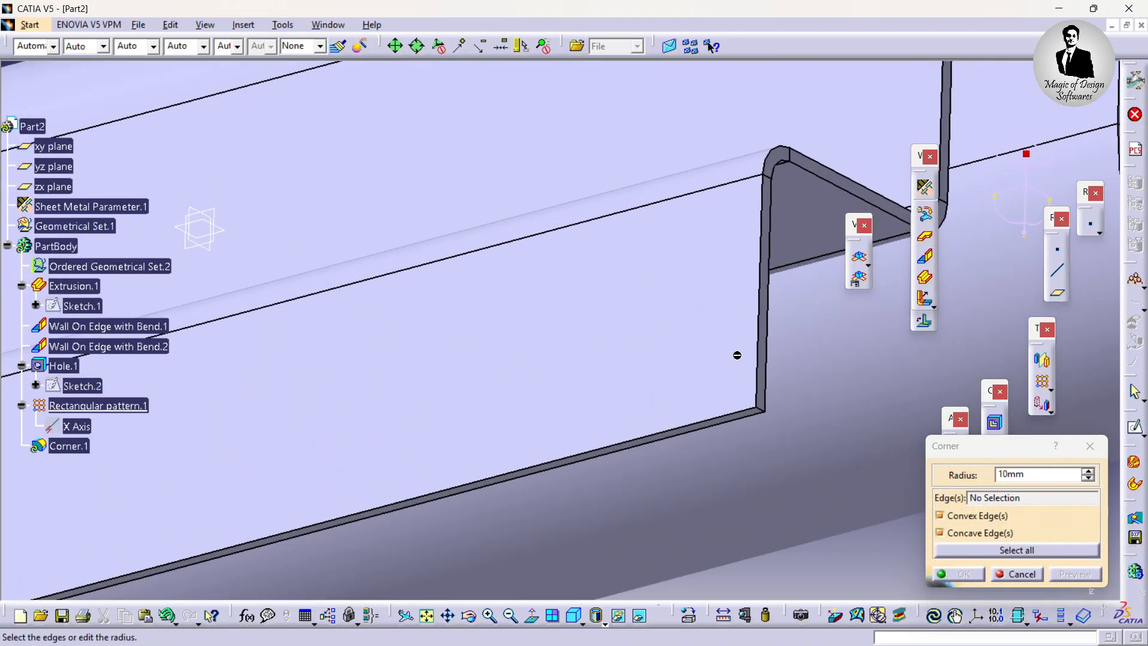
{"action": "left_click", "coordinate": [767, 418]}
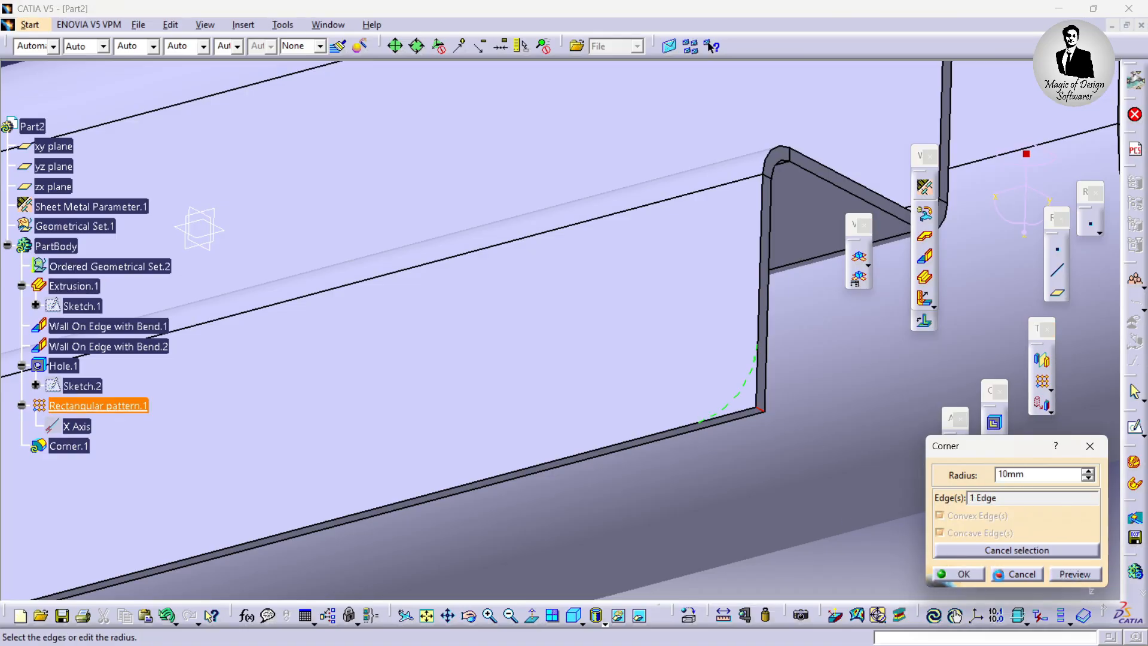
{"action": "left_click", "coordinate": [961, 574]}
Step: Round the opposite free corner of the front flange with a 10 mm Corner radius
{"action": "middle_click_drag", "start_coordinate": [669, 270], "coordinate": [499, 607]}
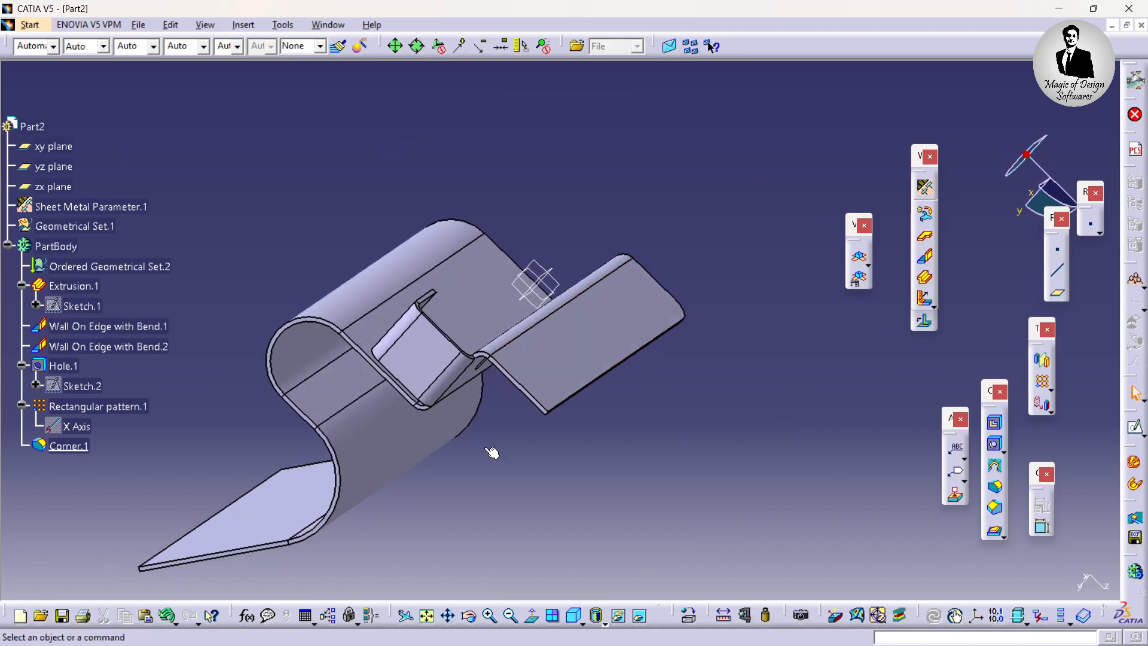
{"action": "middle_click_drag", "start_coordinate": [491, 452], "coordinate": [594, 354]}
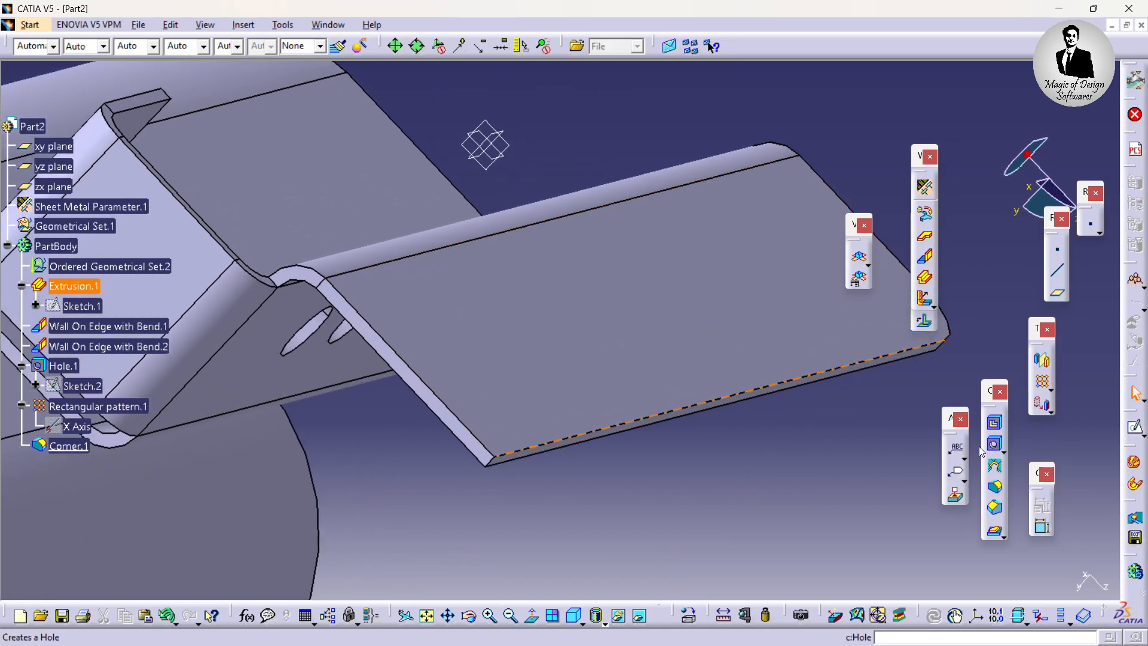
{"action": "left_click", "coordinate": [995, 498]}
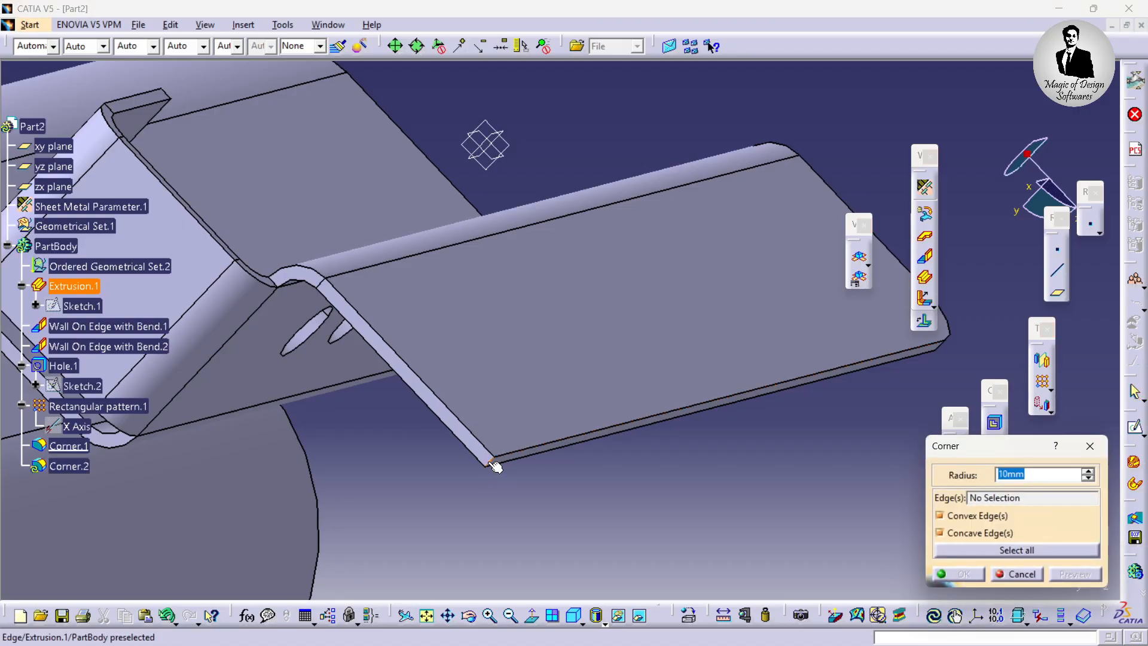
{"action": "left_click", "coordinate": [489, 464]}
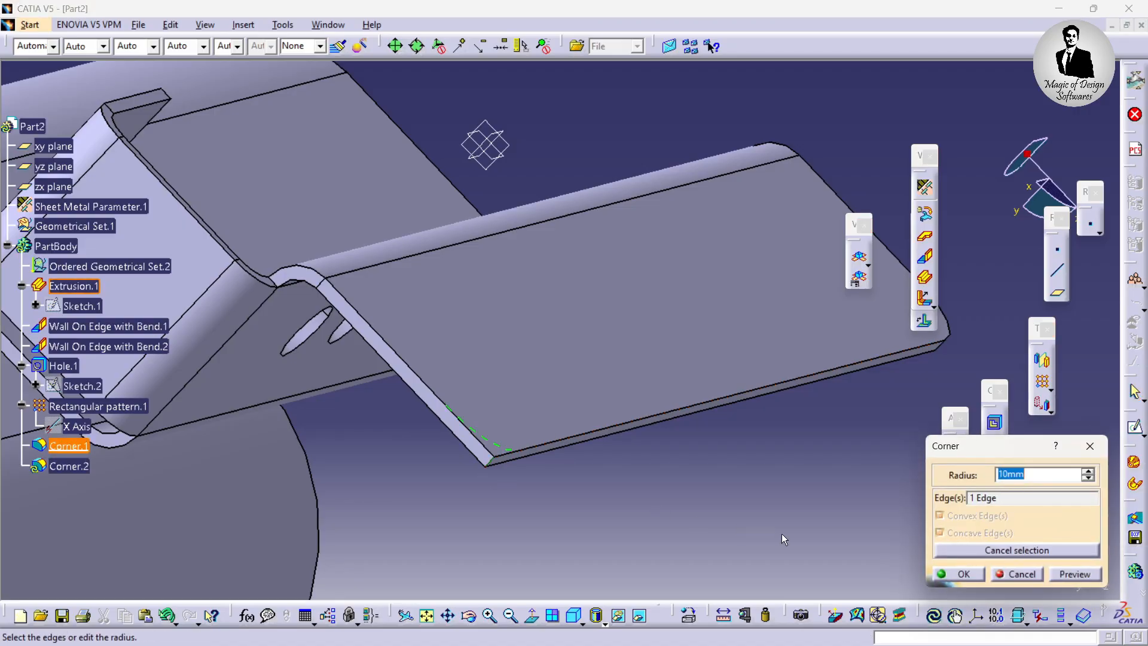
{"action": "left_click", "coordinate": [959, 574]}
{"action": "left_click", "coordinate": [732, 124]}
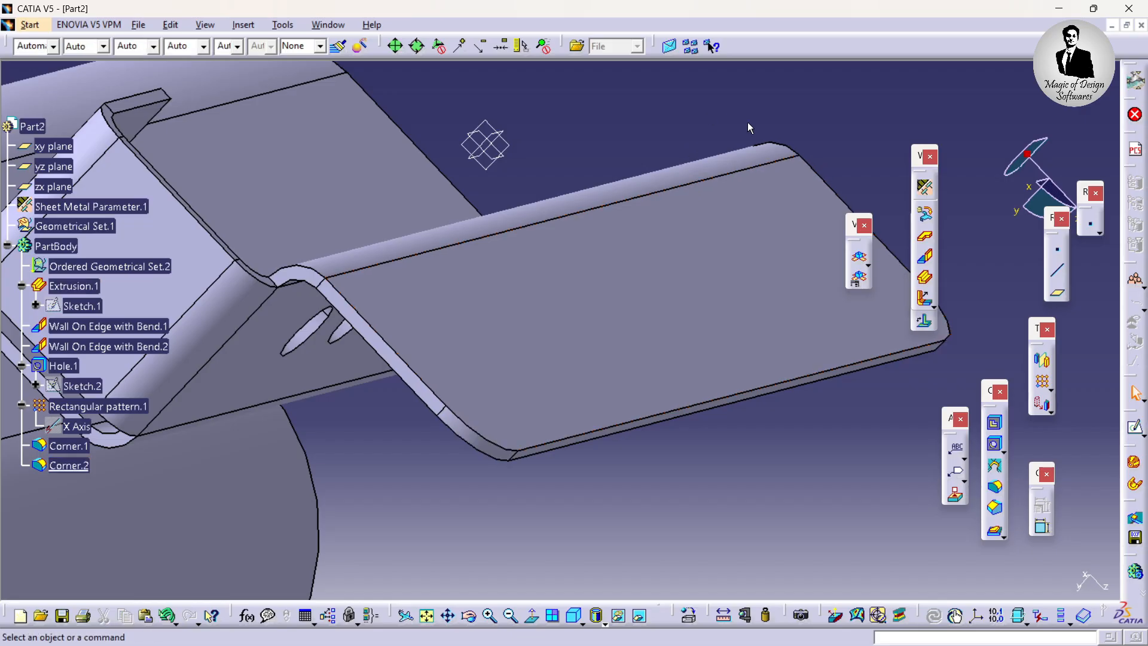
Step: Unfold the bracket to inspect its flat pattern, and return it to the folded 3D view
{"action": "middle_click_drag", "start_coordinate": [771, 128], "coordinate": [658, 431]}
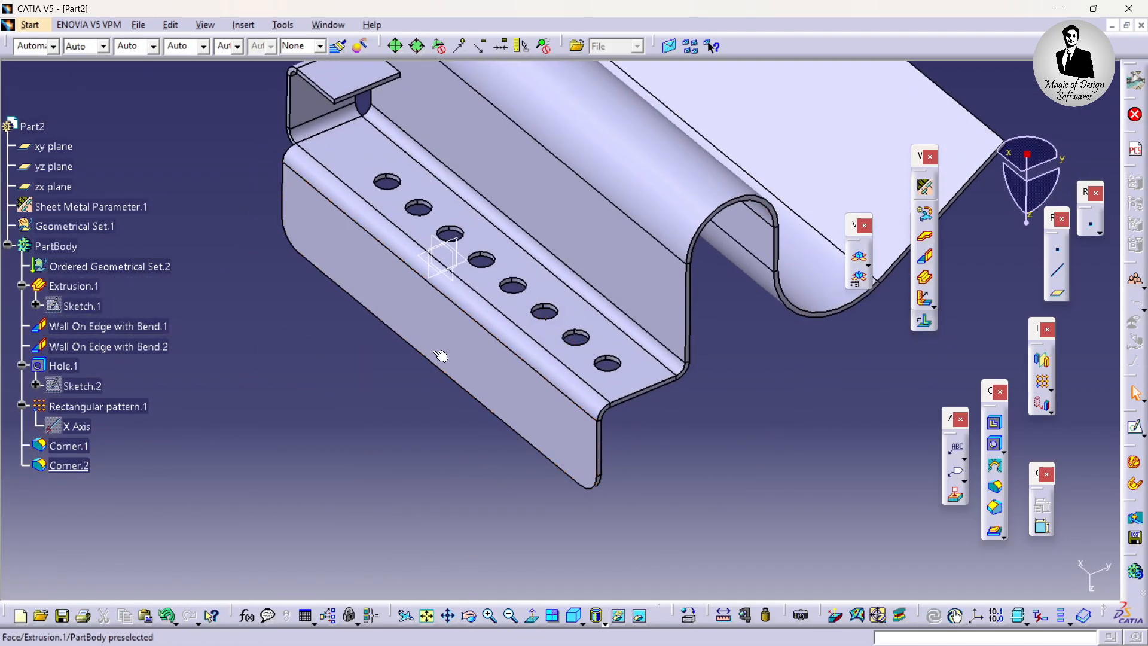
{"action": "middle_click_drag", "start_coordinate": [399, 340], "coordinate": [478, 326]}
{"action": "middle_click_drag", "start_coordinate": [624, 308], "coordinate": [437, 419]}
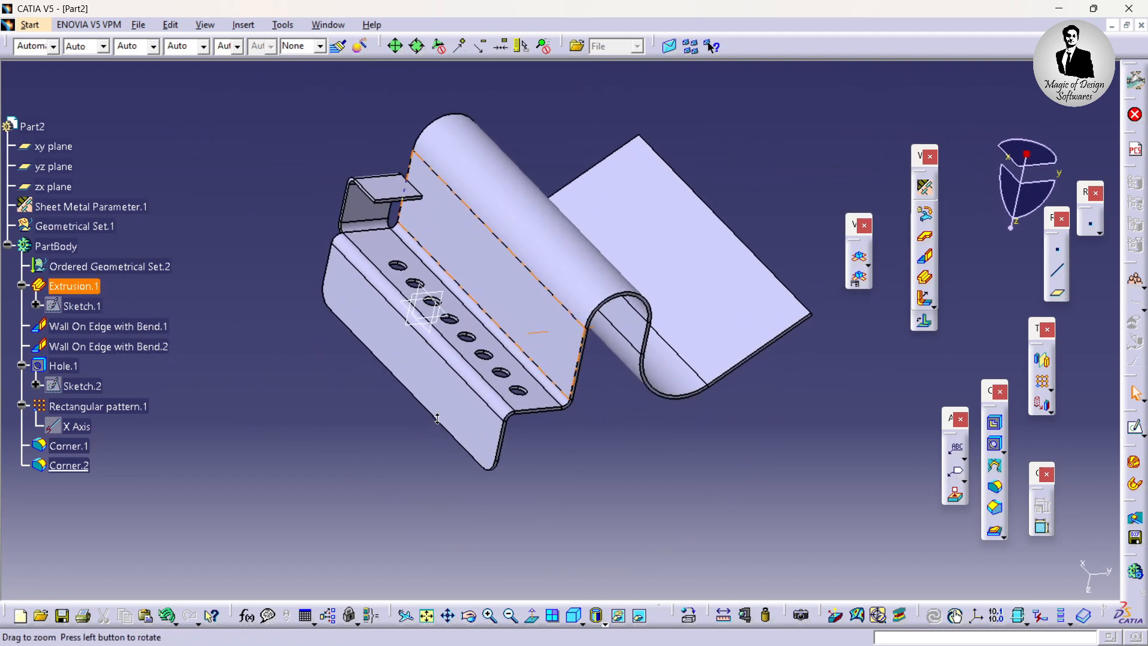
{"action": "left_click", "coordinate": [861, 260]}
{"action": "middle_click_drag", "start_coordinate": [514, 259], "coordinate": [531, 356]}
{"action": "middle_click_drag", "start_coordinate": [534, 296], "coordinate": [529, 196]}
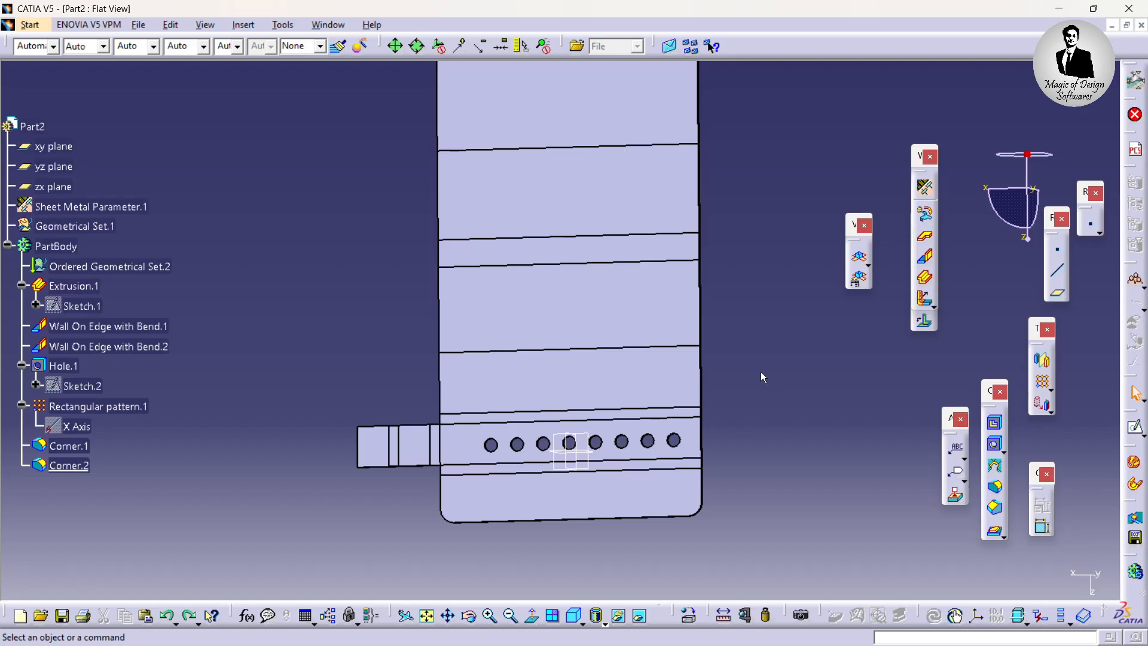
{"action": "middle_click_drag", "start_coordinate": [635, 383], "coordinate": [574, 244]}
{"action": "scroll", "coordinate": [641, 326], "scroll_direction": "up", "scroll_amount": 1}
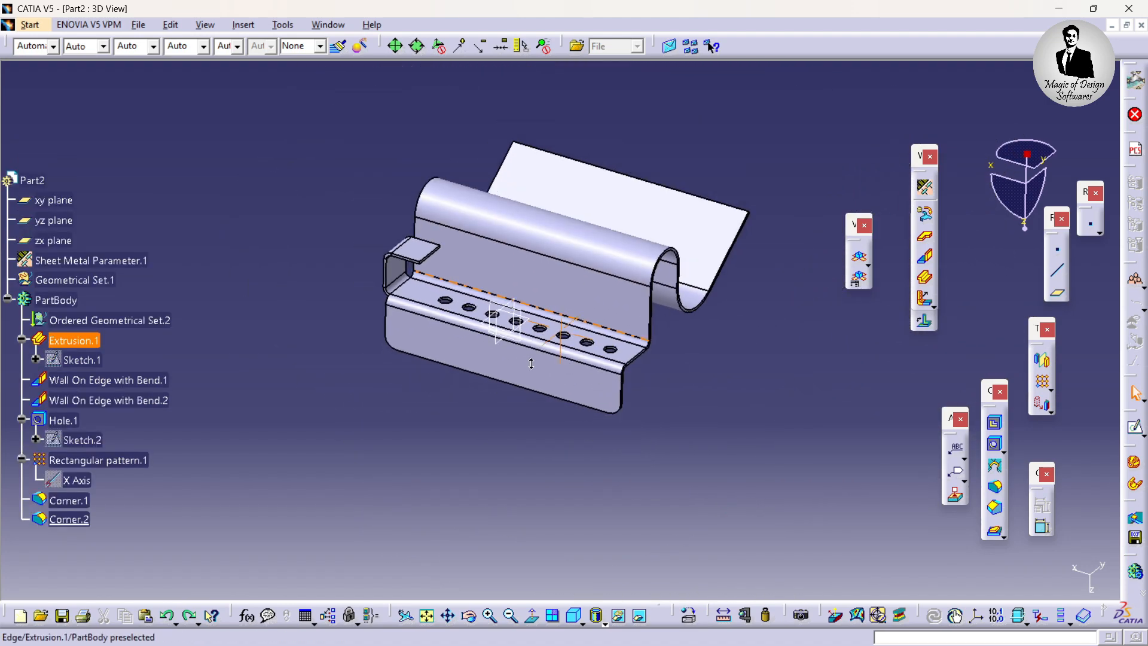